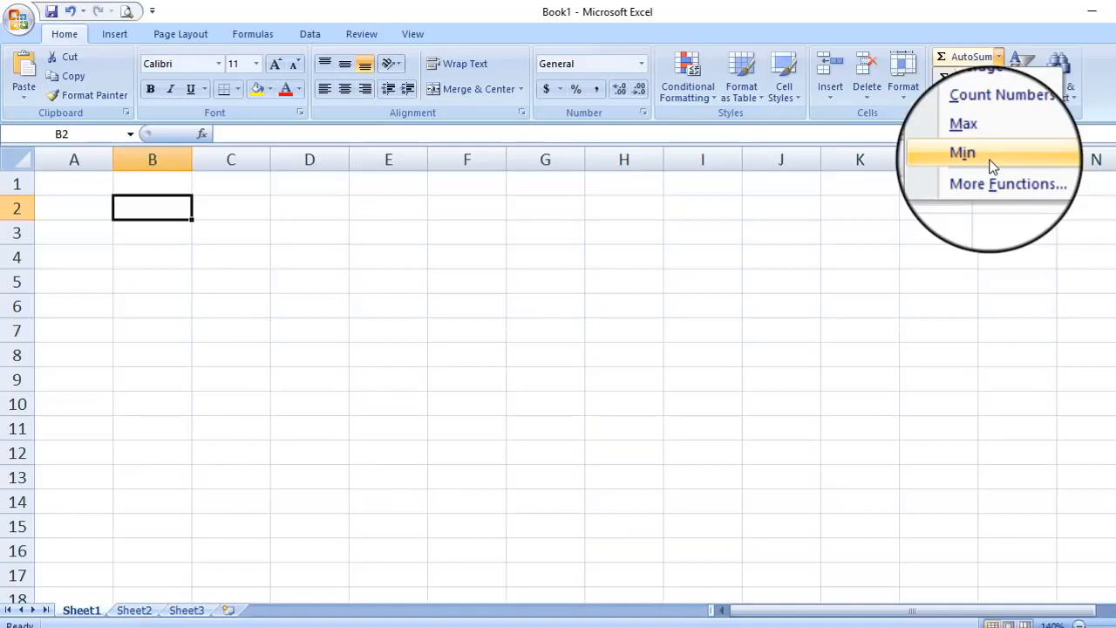
pyautogui.click(285, 280)
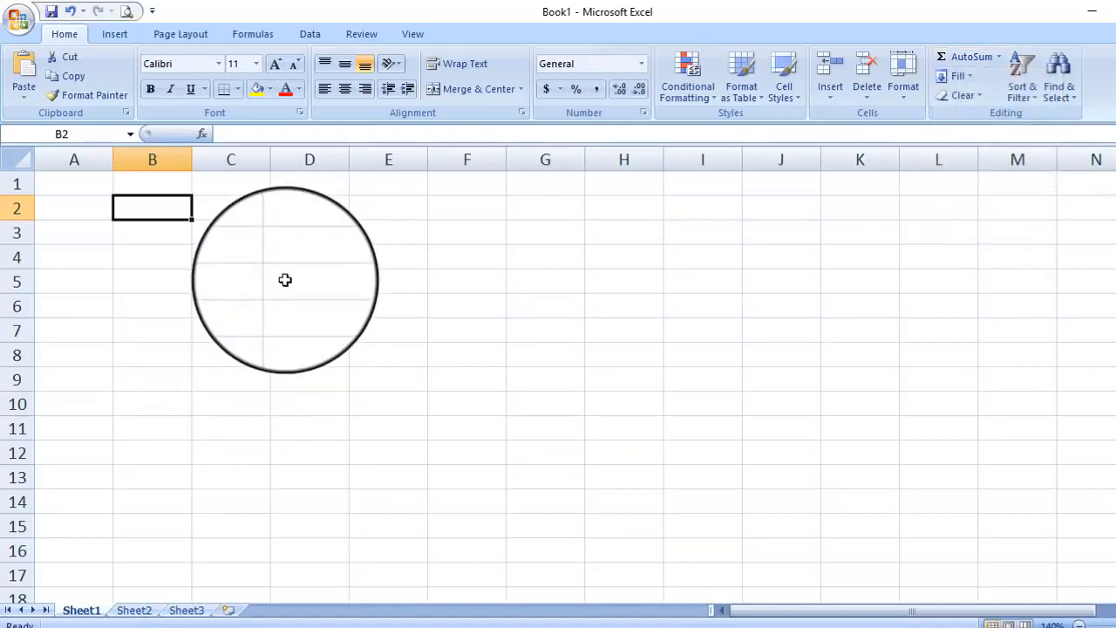
pyautogui.moveTo(285, 280); pyautogui.dragTo(233, 272)
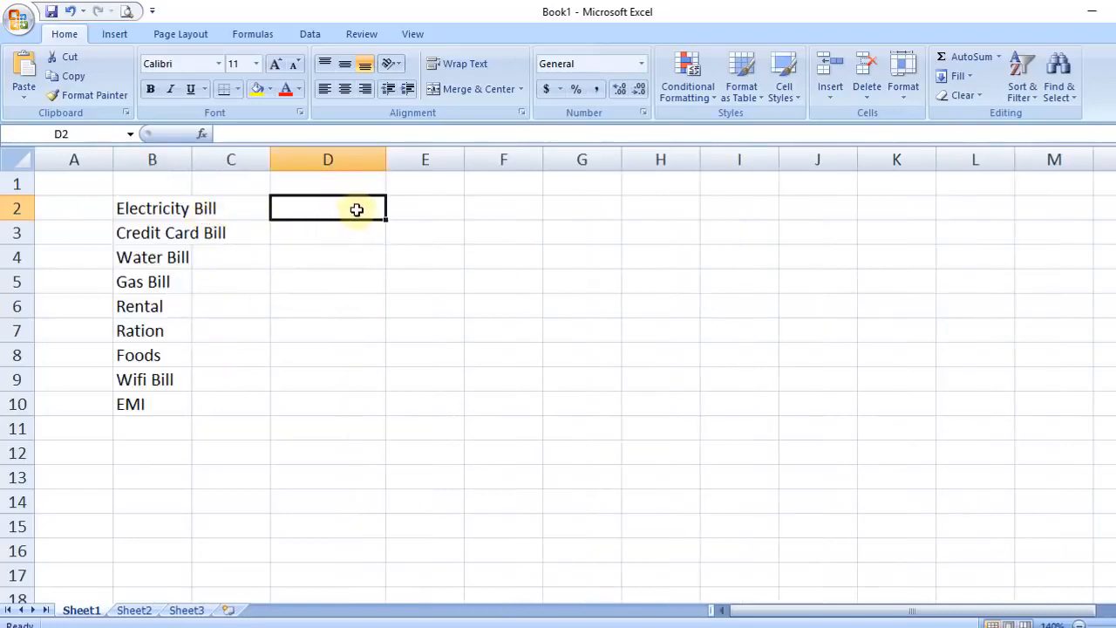
# Enter the electricity, credit card, water and gas bill amounts in D2:D5 as 5000, 18000, 1000 and 800.
pyautogui.write('5000')
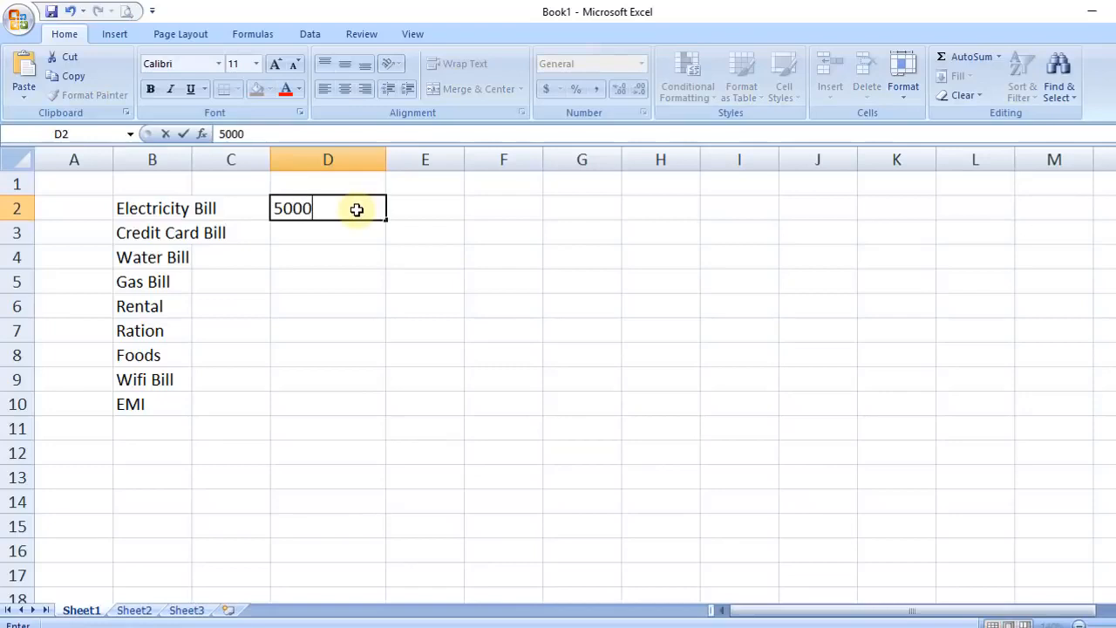
pyautogui.press('Return')
pyautogui.write('18')
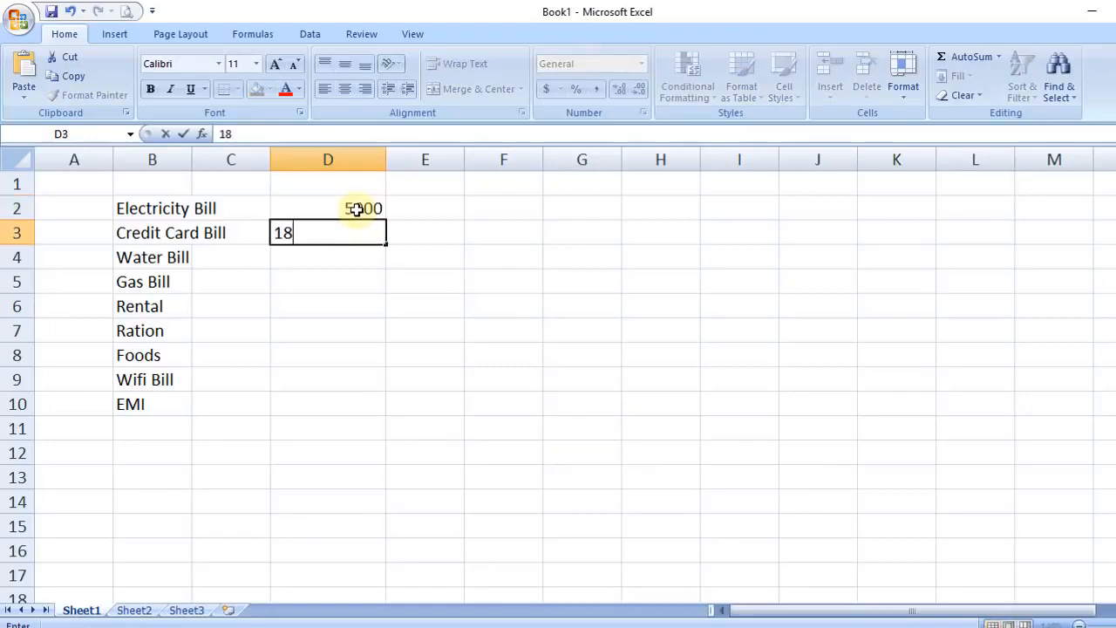
pyautogui.write('000')
pyautogui.press('Return')
pyautogui.write('1000')
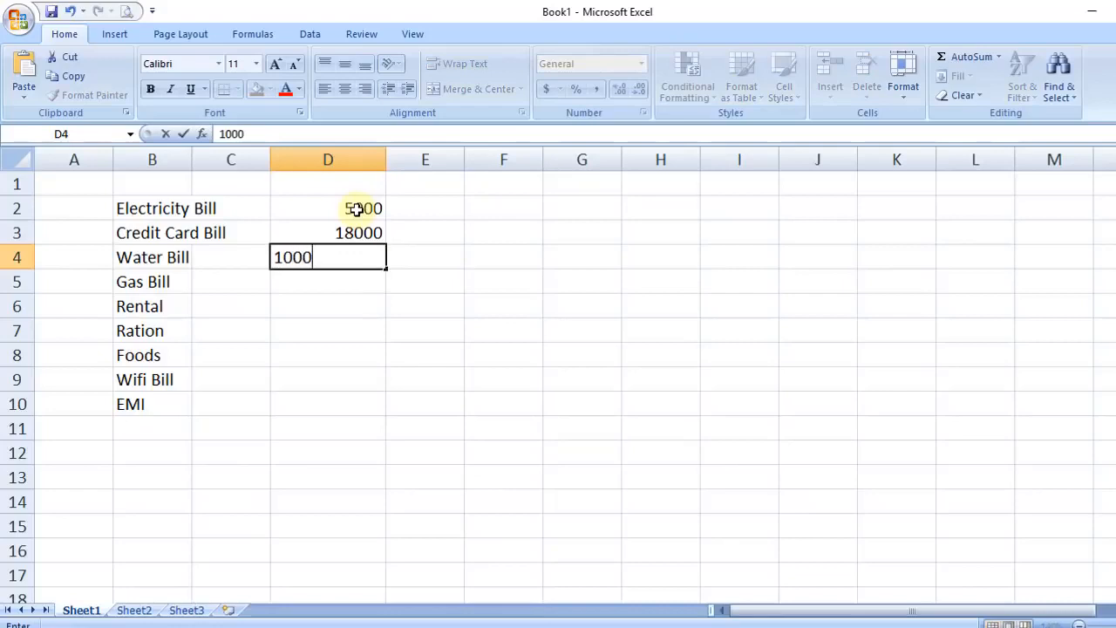
pyautogui.press('Return')
pyautogui.write('800')
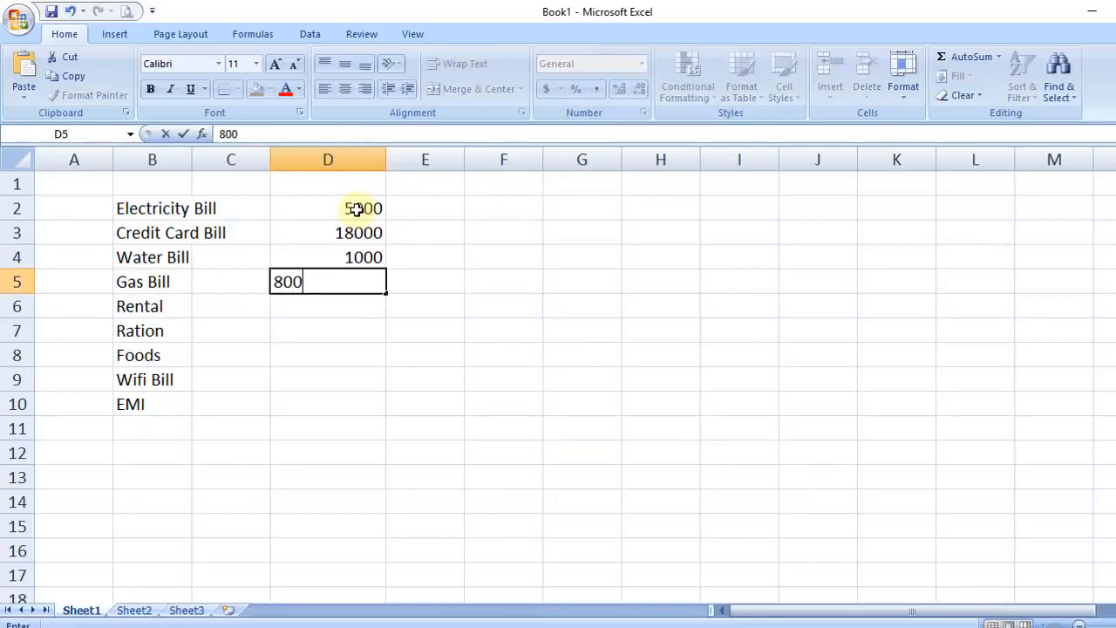
pyautogui.press('Return')
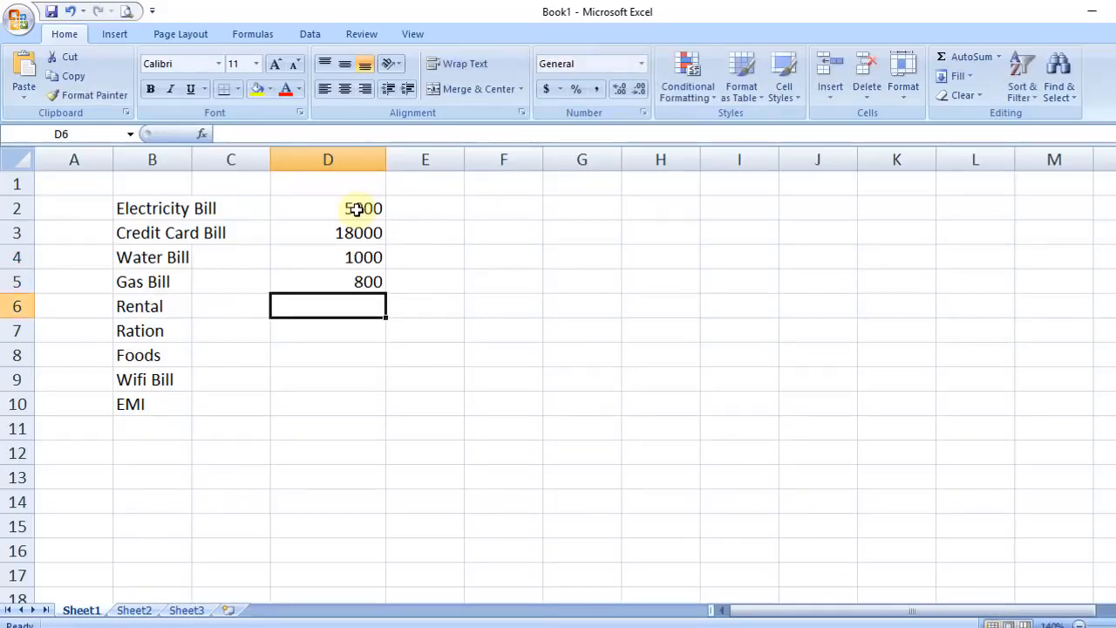
# Enter the rental, ration and foods amounts in D6:D8 as 15000, 5000 and 4000.
pyautogui.write('15000')
pyautogui.press('Return')
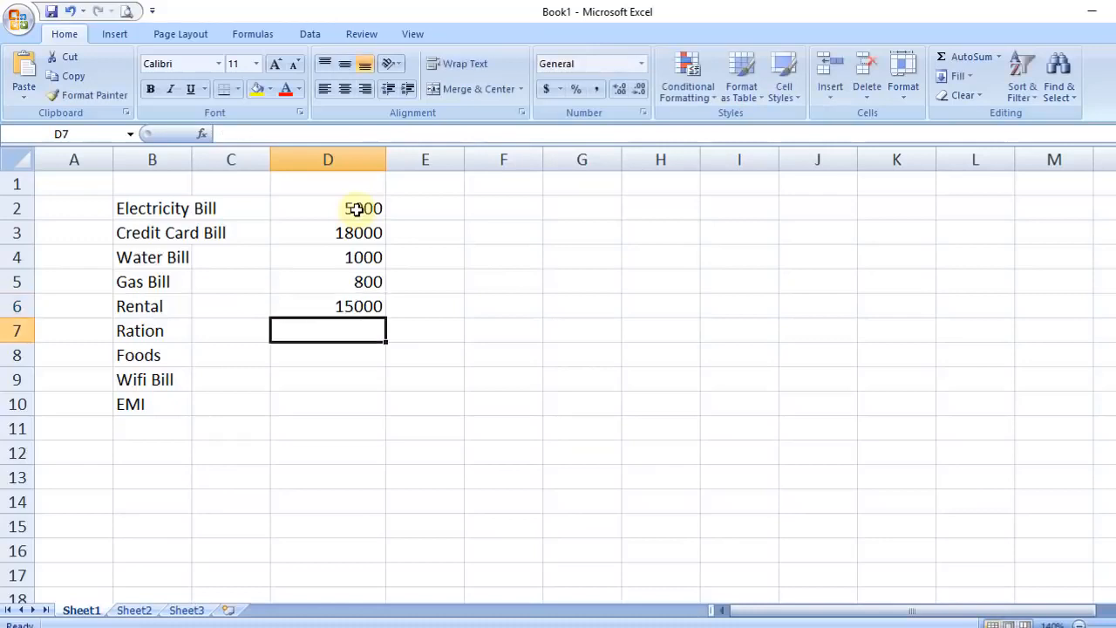
pyautogui.write('5000')
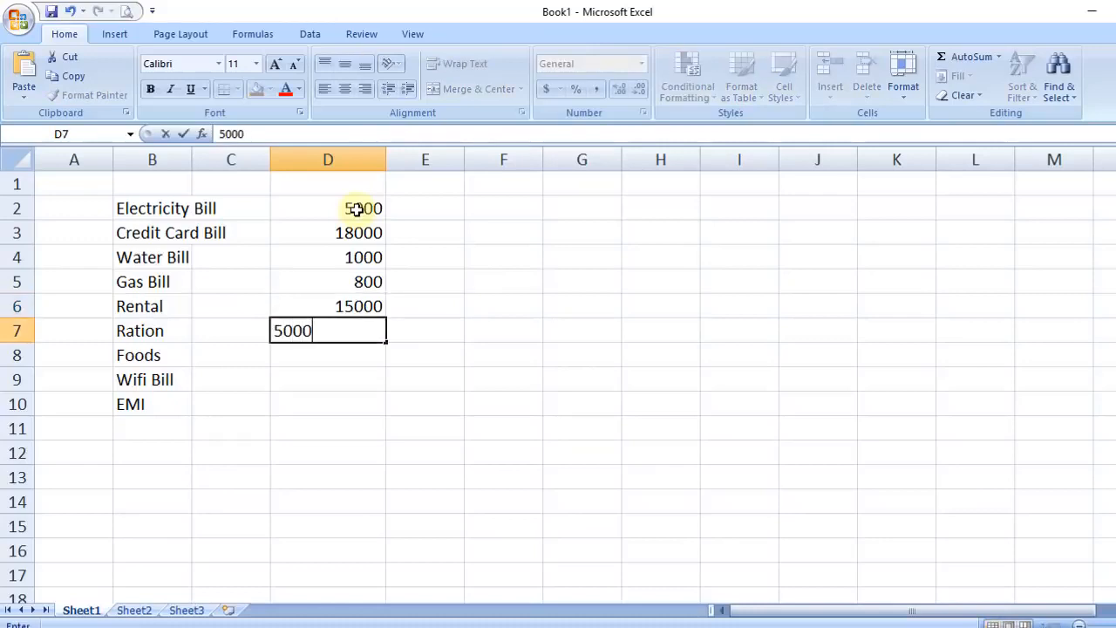
pyautogui.press('Return')
pyautogui.write('4000')
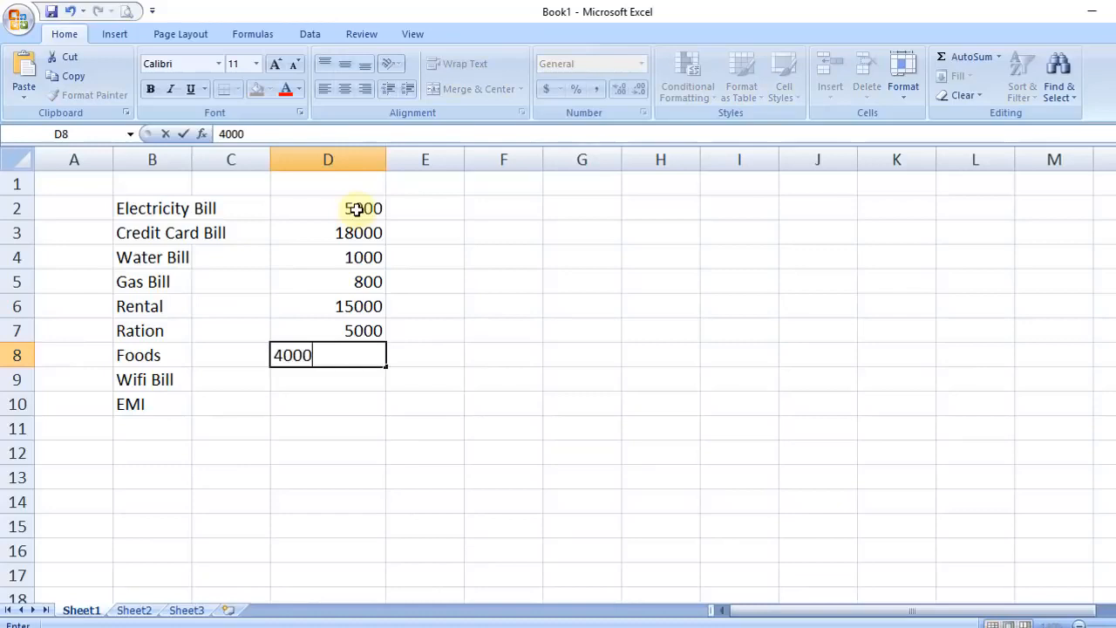
pyautogui.press('Return')
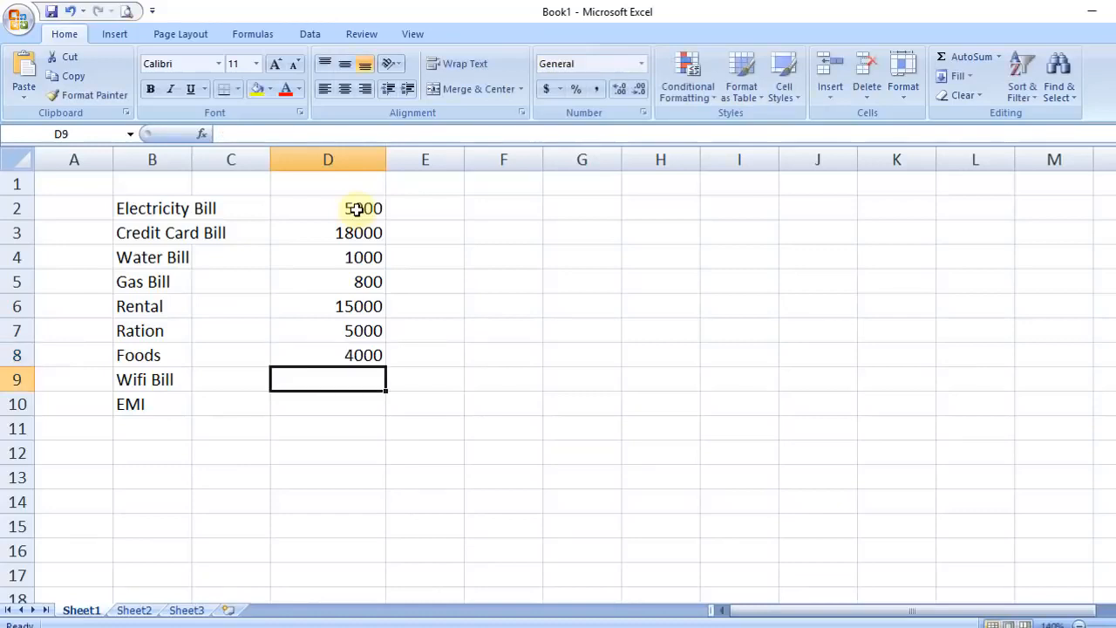
# Enter 600 for the Wifi bill in D9 and 14000 for the EMI in D10.
pyautogui.write('6000')
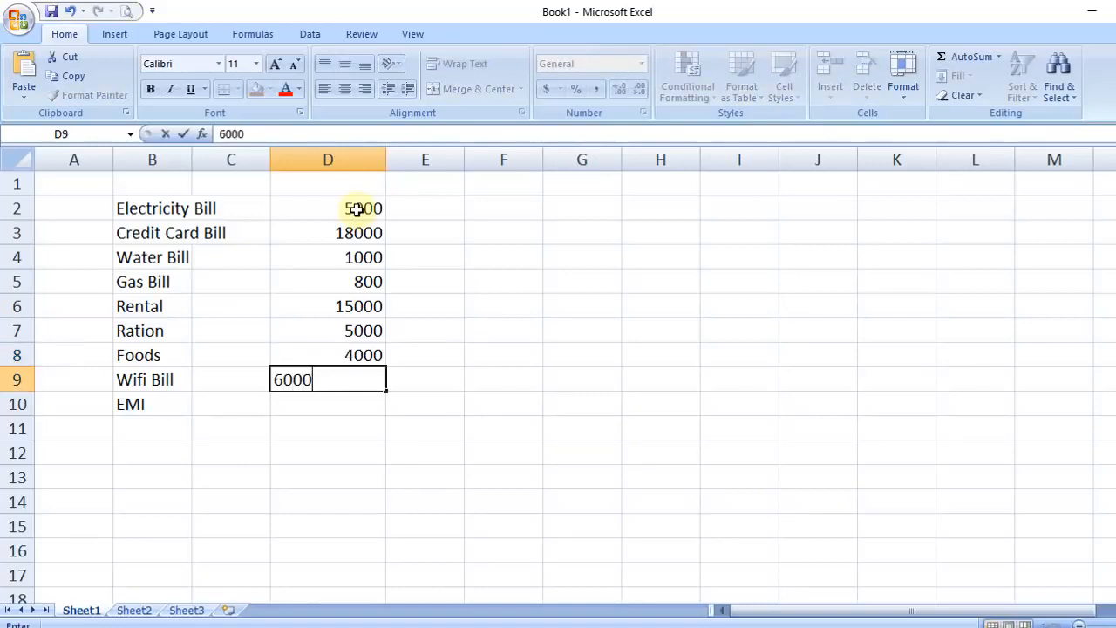
pyautogui.press('BackSpace')
pyautogui.press('Return')
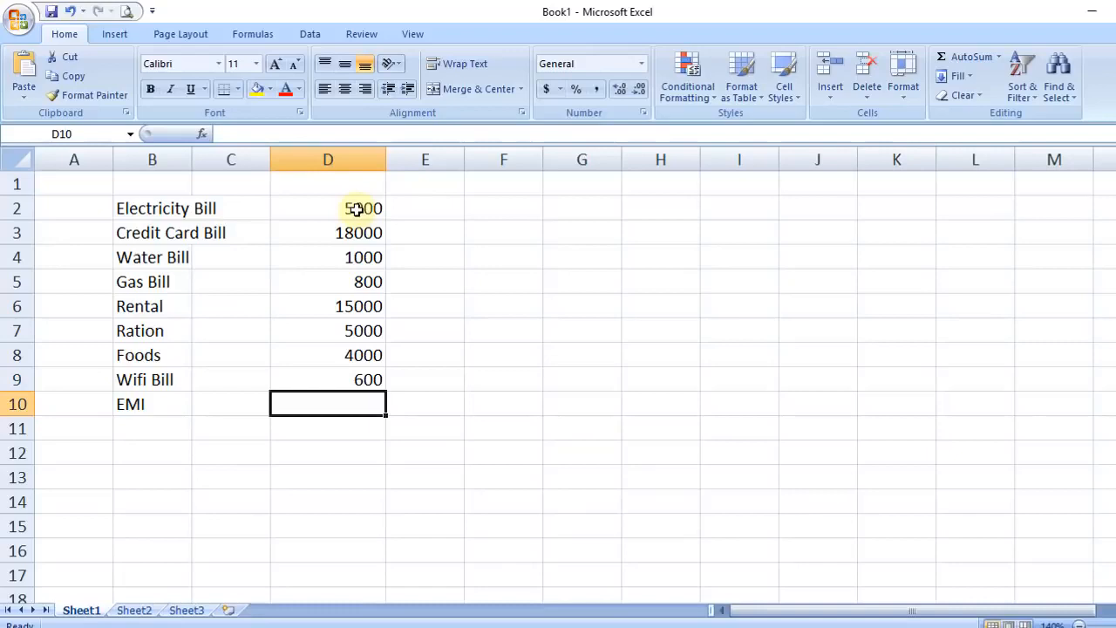
pyautogui.write('14000')
pyautogui.press('Return')
pyautogui.press('Right')
pyautogui.press('Down')
pyautogui.press('Down')
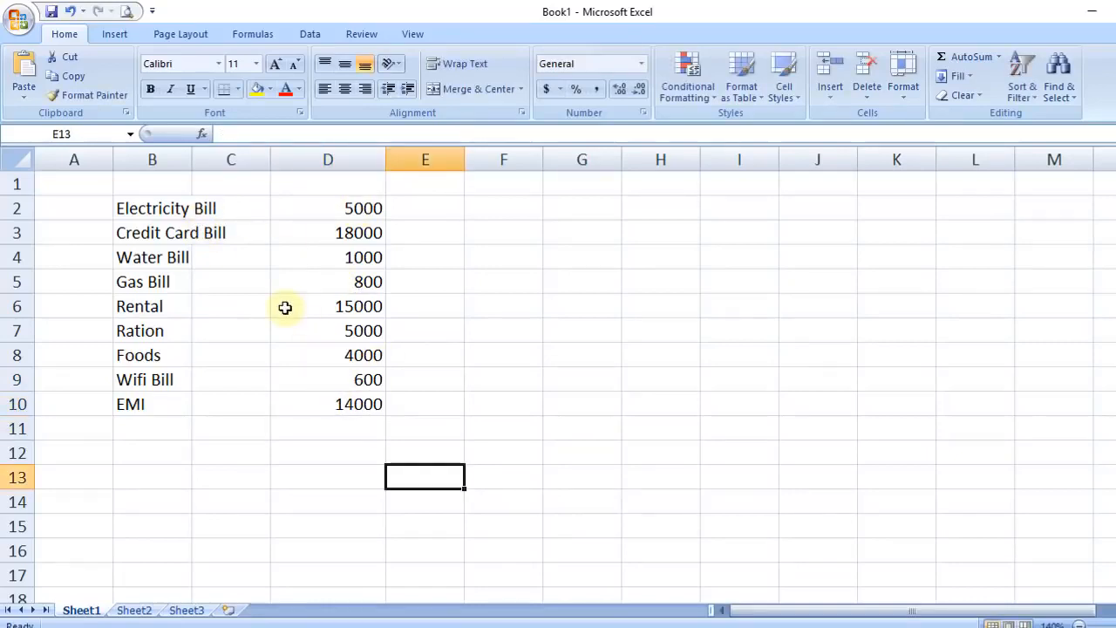
# Enter a title in B1 above the expense list, made of the person's first name followed by "June Expenses".
pyautogui.doubleClick(150, 184)
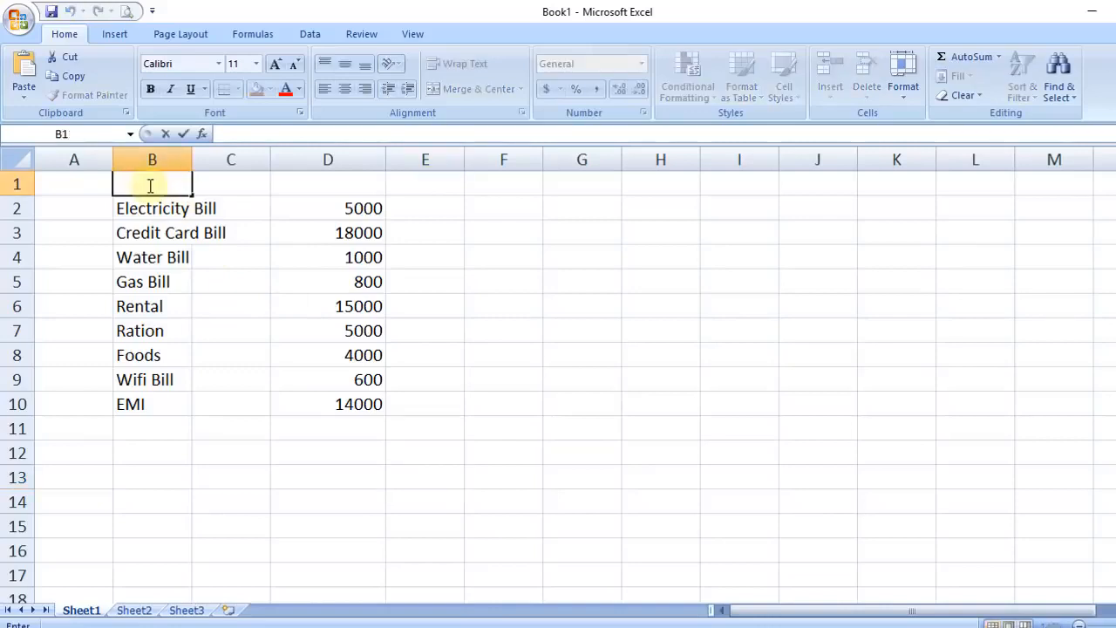
pyautogui.write('Ishan June Expenses')
pyautogui.click(272, 375)
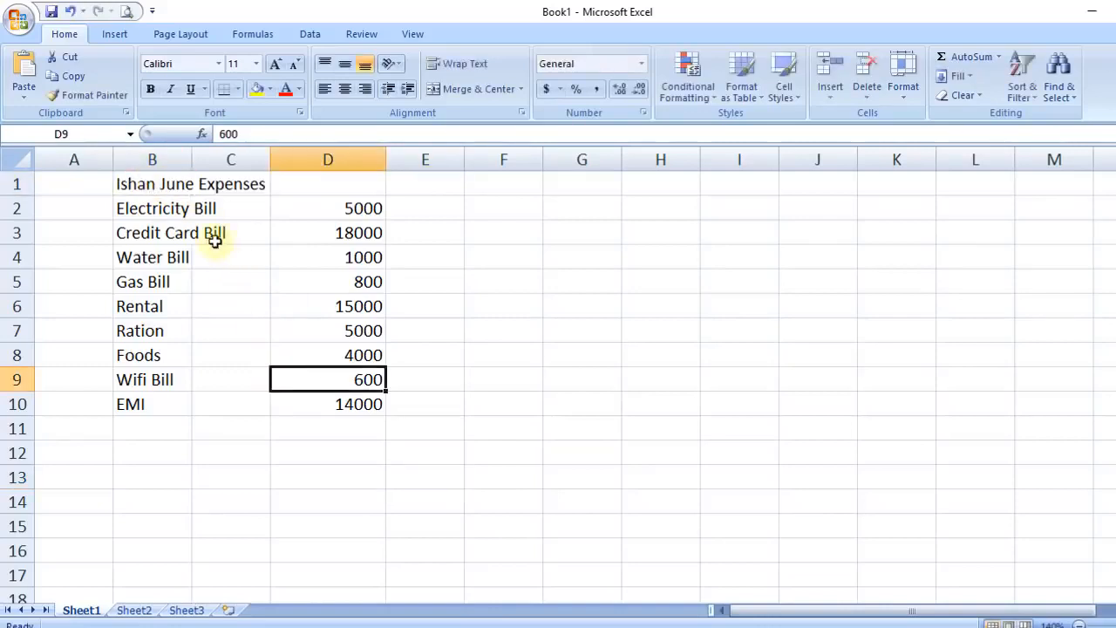
# Make the expenses title bold, then merge and center it across B1:D1.
pyautogui.moveTo(148, 183); pyautogui.dragTo(314, 187)
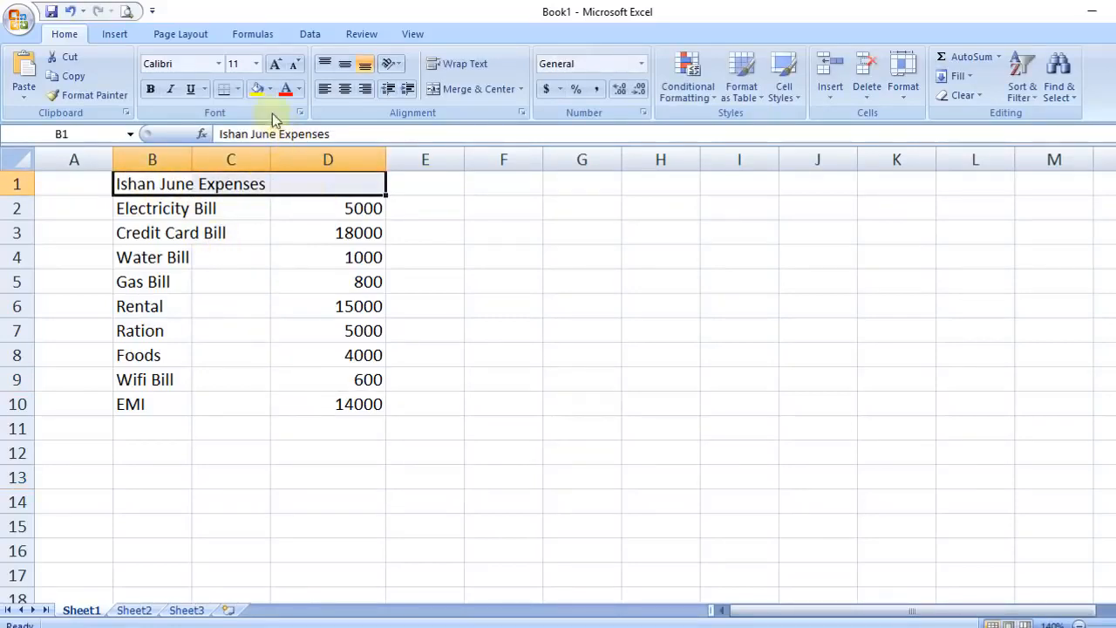
pyautogui.click(154, 90)
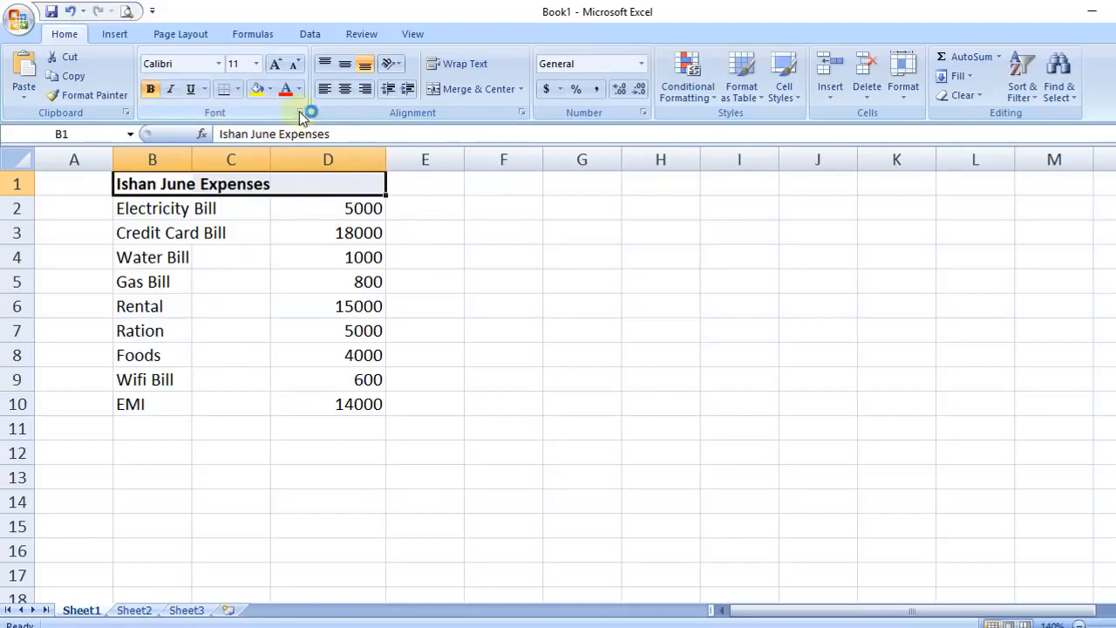
pyautogui.click(477, 89)
pyautogui.click(167, 375)
# Apply All Borders to the whole expense table in B1:D10.
pyautogui.moveTo(158, 189); pyautogui.dragTo(309, 398)
pyautogui.click(238, 90)
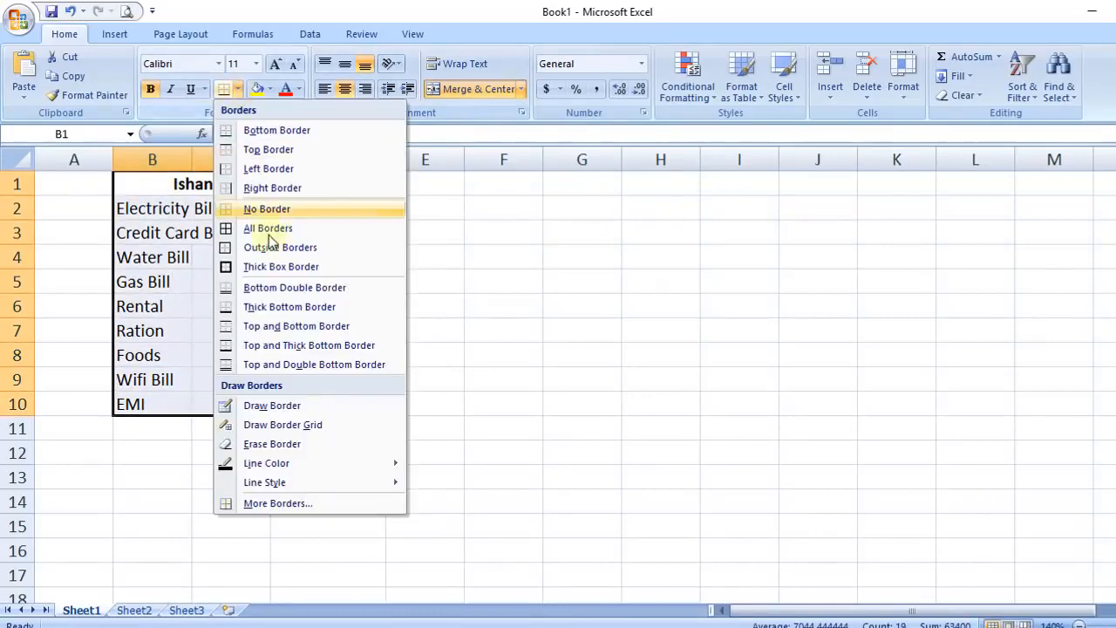
pyautogui.click(264, 231)
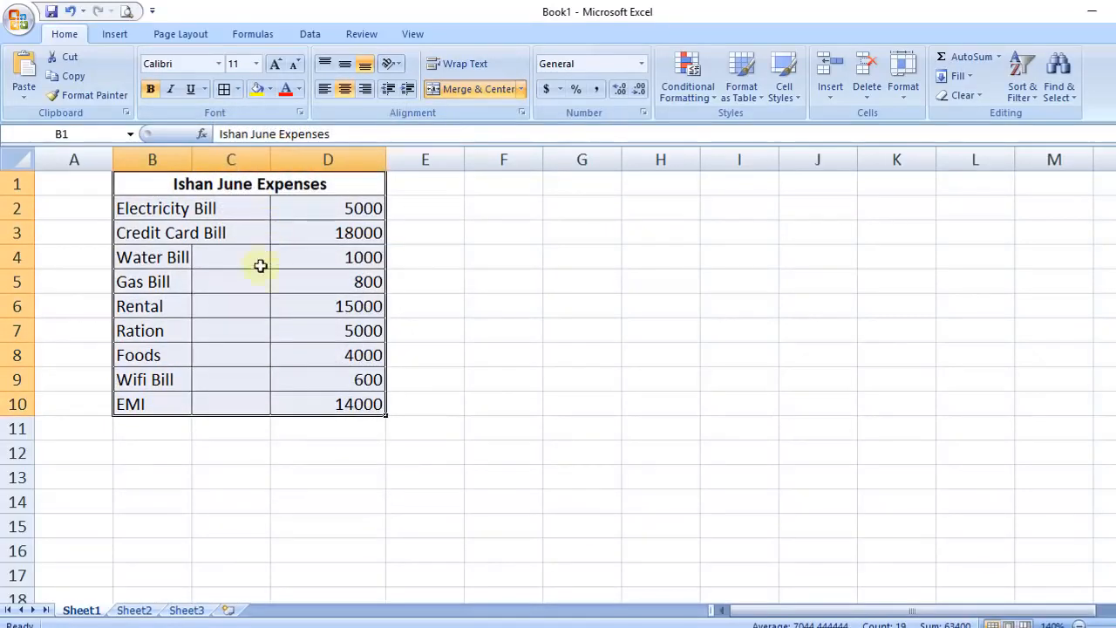
pyautogui.click(230, 279)
# Widen column B to fit the bill names and delete the empty column C between names and amounts.
pyautogui.moveTo(190, 166); pyautogui.dragTo(239, 164)
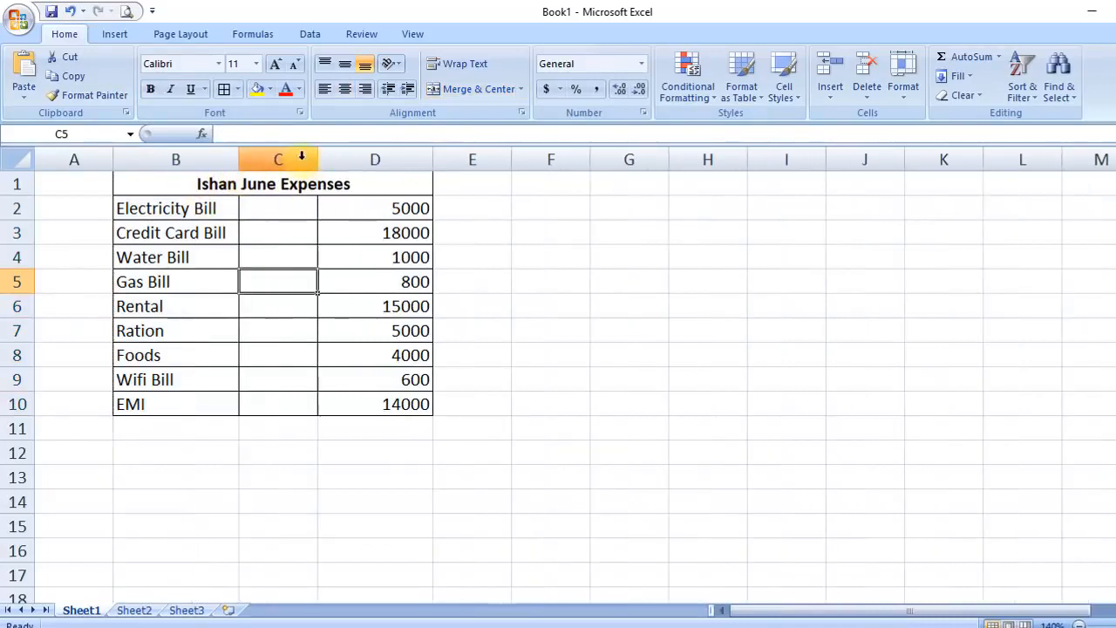
pyautogui.click(298, 157)
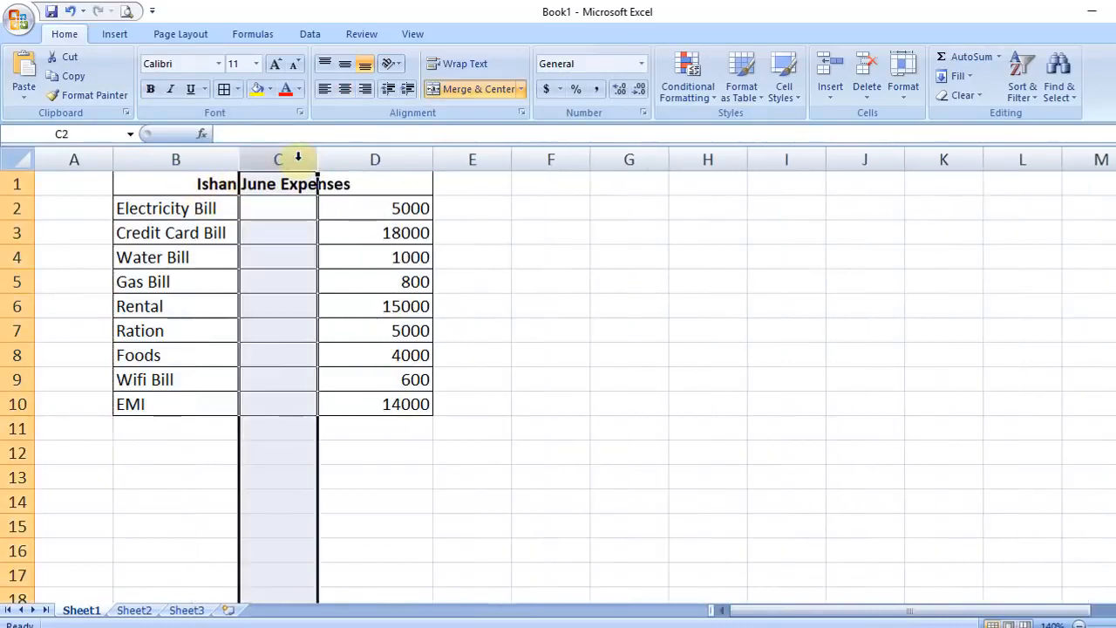
pyautogui.click(866, 74)
pyautogui.click(291, 275)
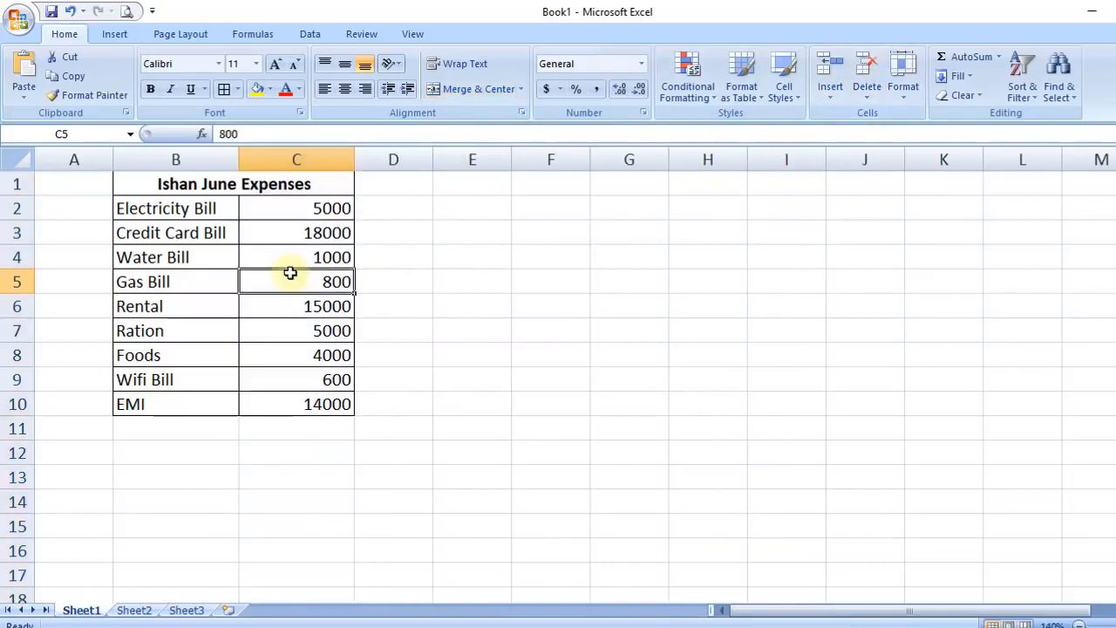
# Center the expense amounts horizontally in column C.
pyautogui.click(325, 160)
pyautogui.click(344, 88)
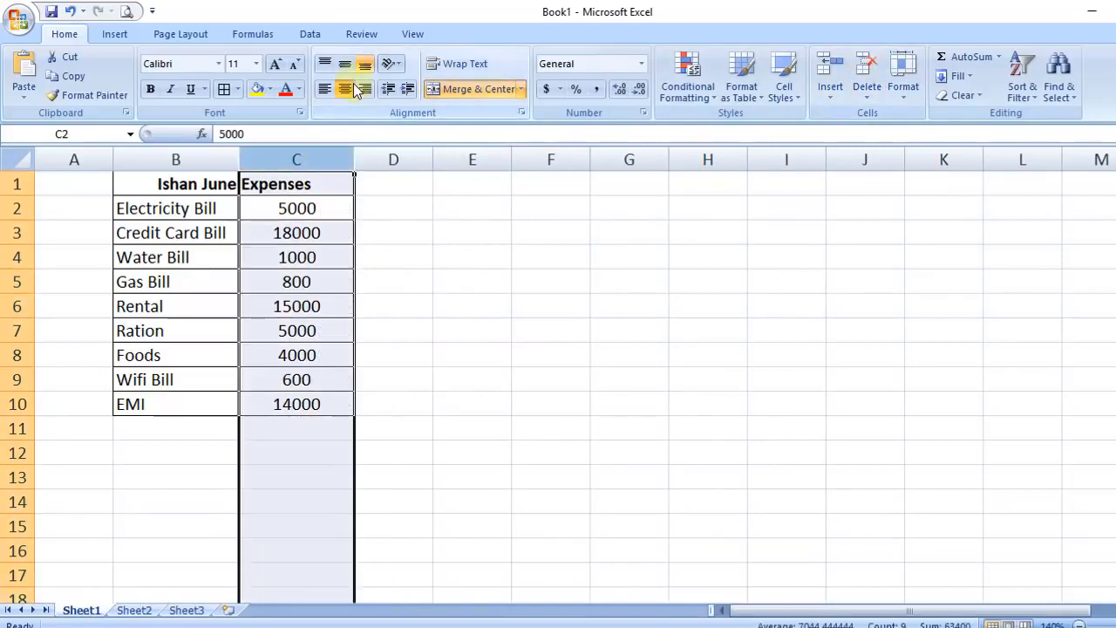
pyautogui.click(301, 259)
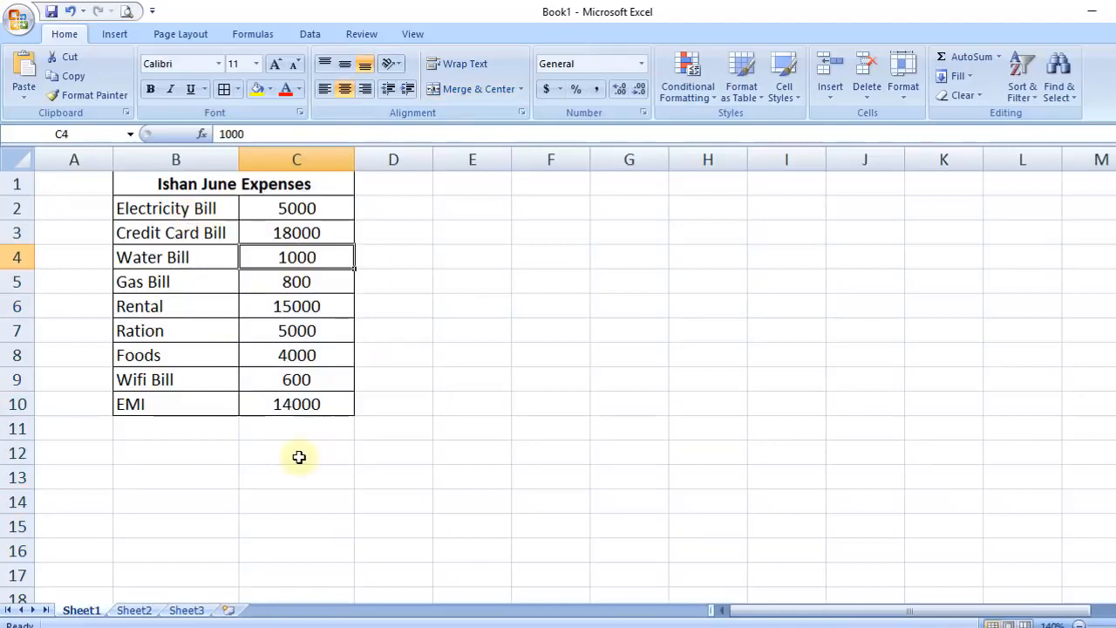
# Start a subject list in column F with English, Hindi and Urdu in F2:F4.
pyautogui.click(553, 207)
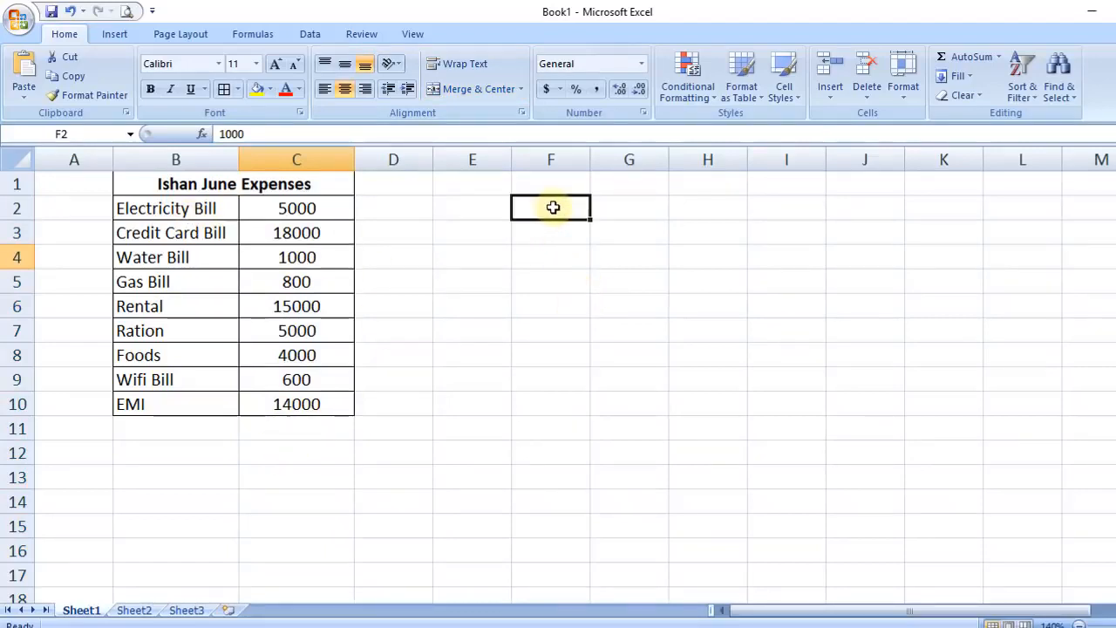
pyautogui.write('English')
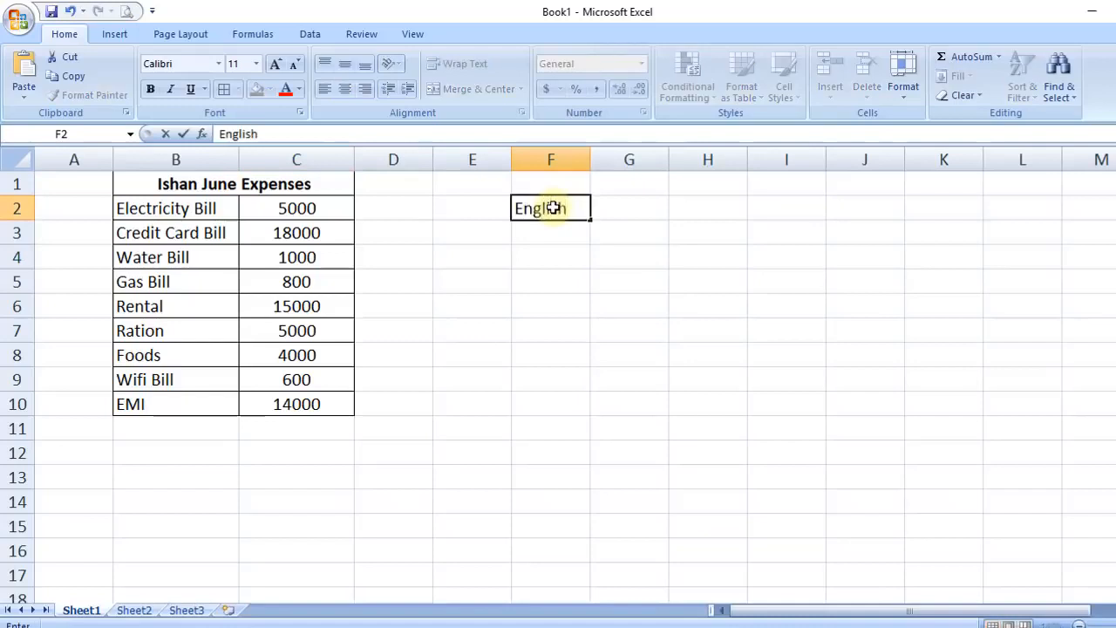
pyautogui.press('Return')
pyautogui.write('Hindi')
pyautogui.press('Return')
pyautogui.write('Urdu')
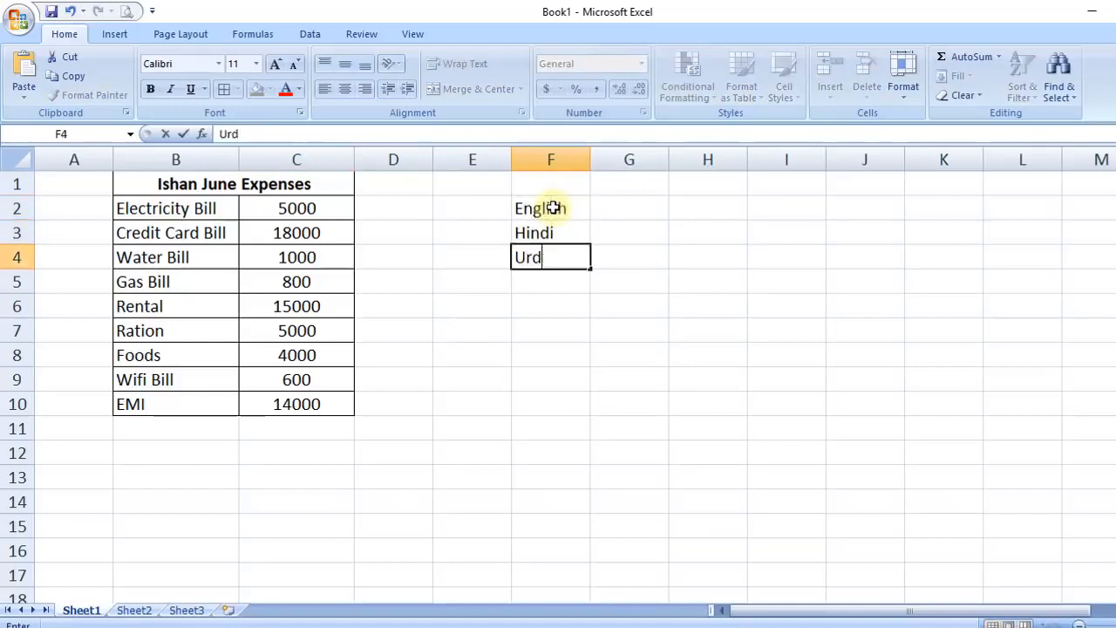
pyautogui.press('Return')
# Add Sociology, Politics and Geography to the subject list in F5:F7 and widen column F to fit the names.
pyautogui.write('Sociology')
pyautogui.press('Return')
pyautogui.write('Politics')
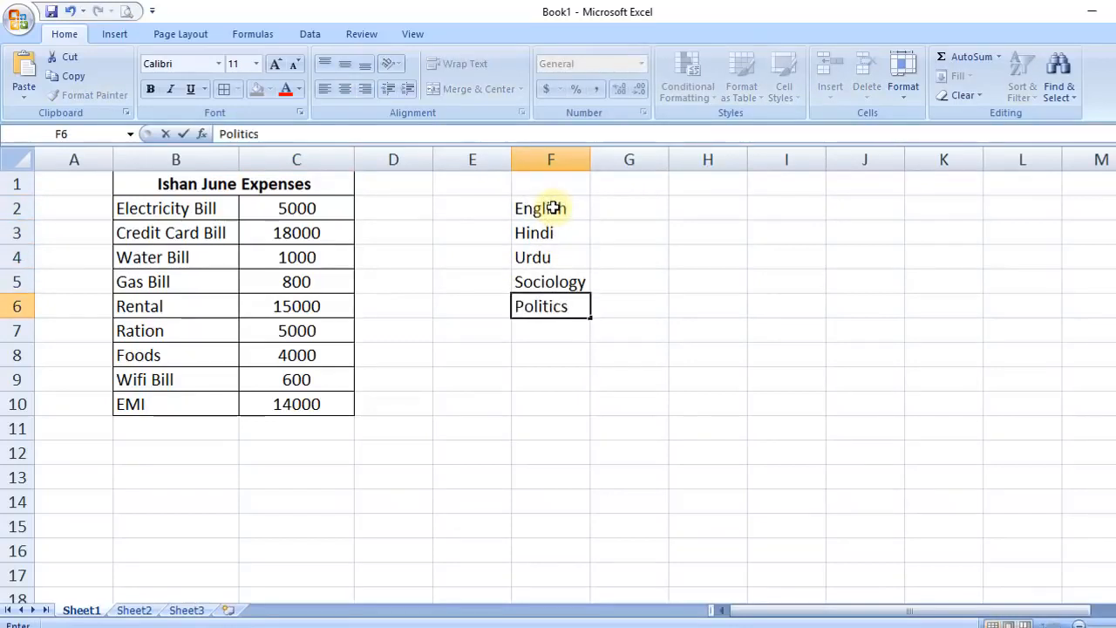
pyautogui.press('Return')
pyautogui.write('Geography')
pyautogui.press('Return')
pyautogui.moveTo(590, 160); pyautogui.dragTo(612, 160)
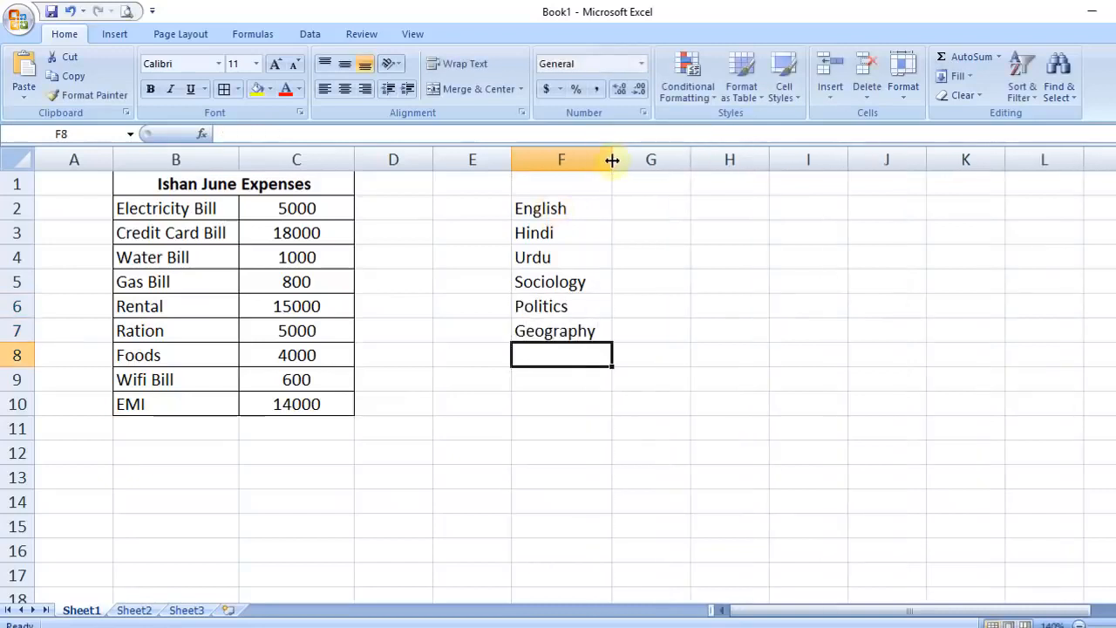
# Enter the marks 60, 55 and 70 for English, Hindi and Urdu in G2:G4.
pyautogui.click(667, 215)
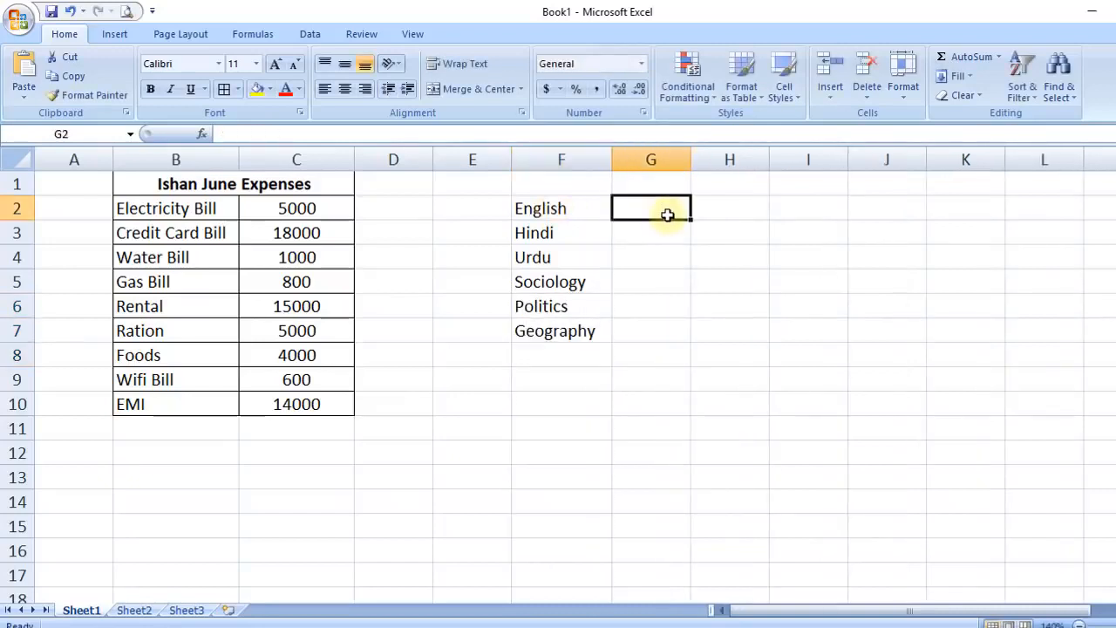
pyautogui.write('60')
pyautogui.press('Return')
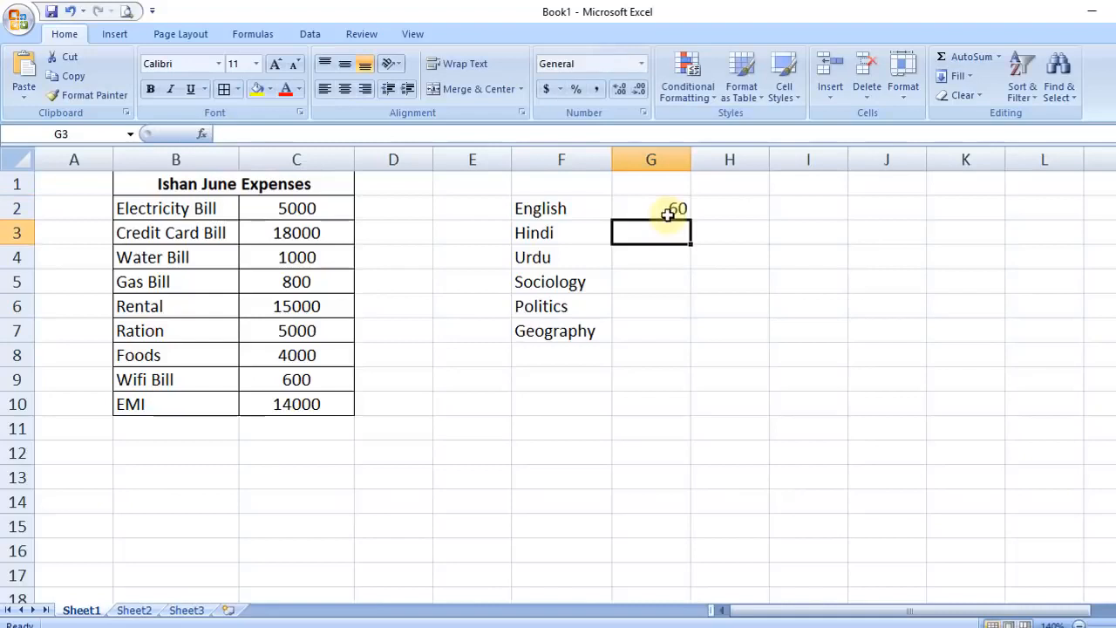
pyautogui.write('55')
pyautogui.press('Return')
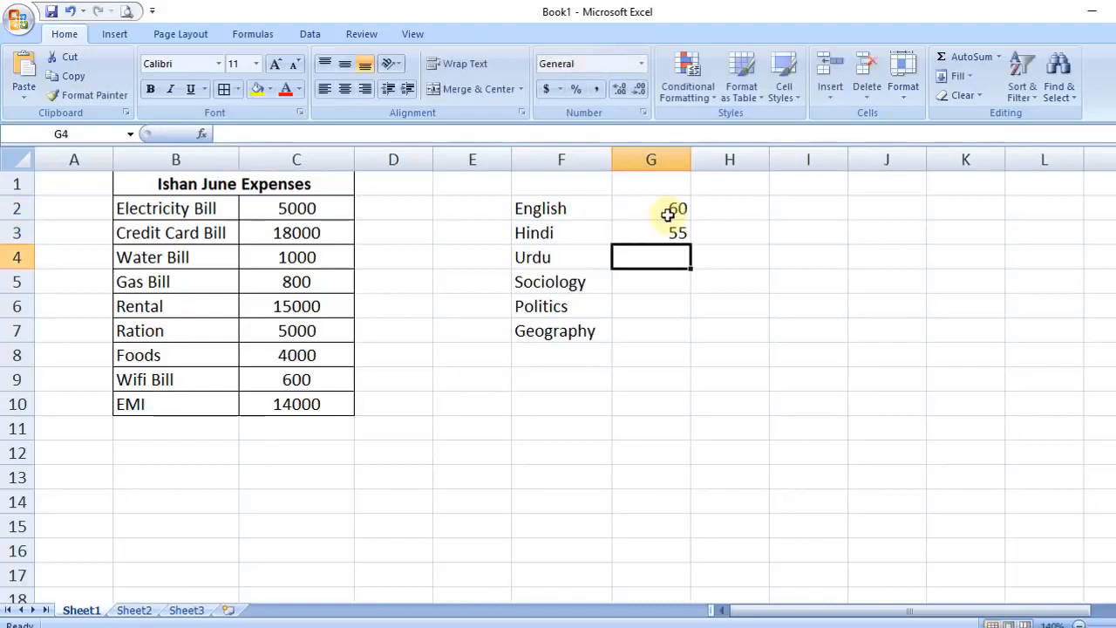
pyautogui.write('70')
pyautogui.press('Return')
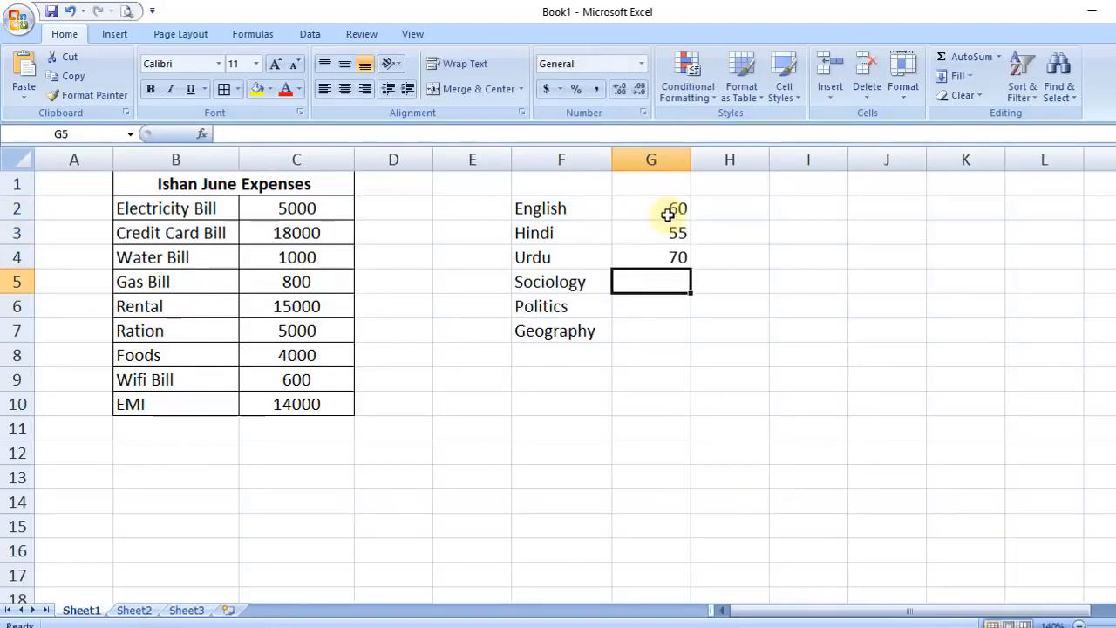
# Enter the marks 51, 52 and 48 for Sociology, Politics and Geography in G5:G7.
pyautogui.write('51')
pyautogui.press('Return')
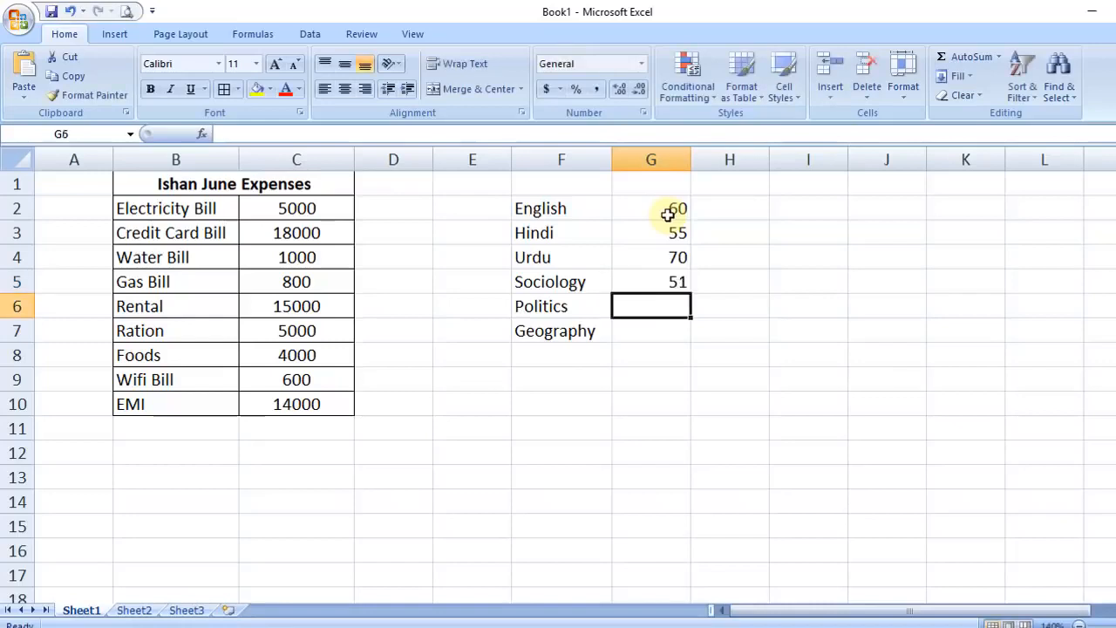
pyautogui.write('52')
pyautogui.press('Return')
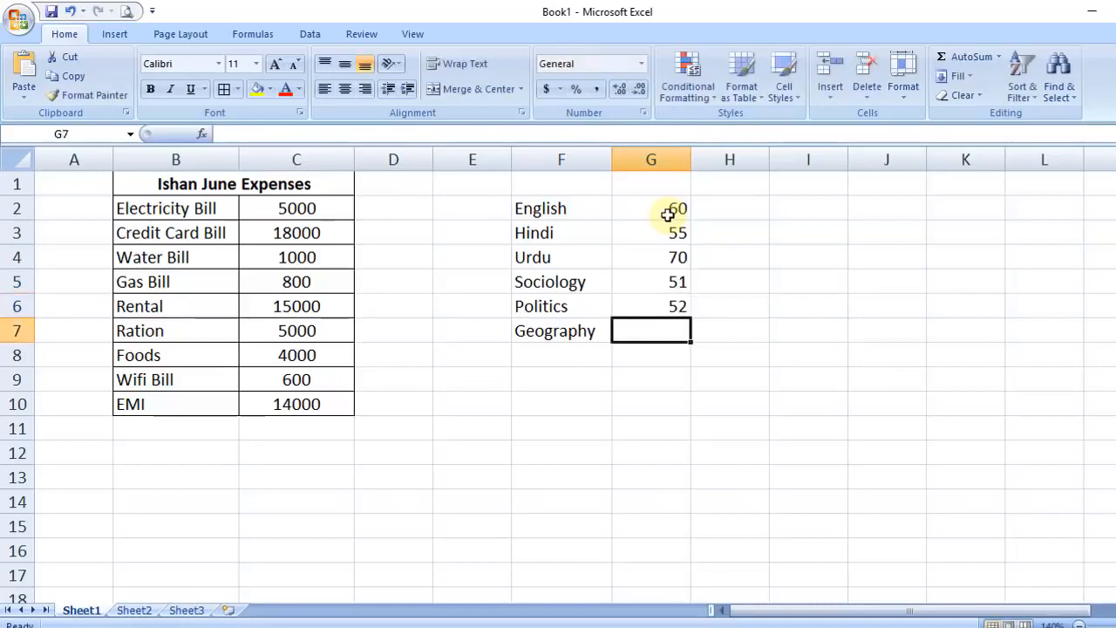
pyautogui.write('48')
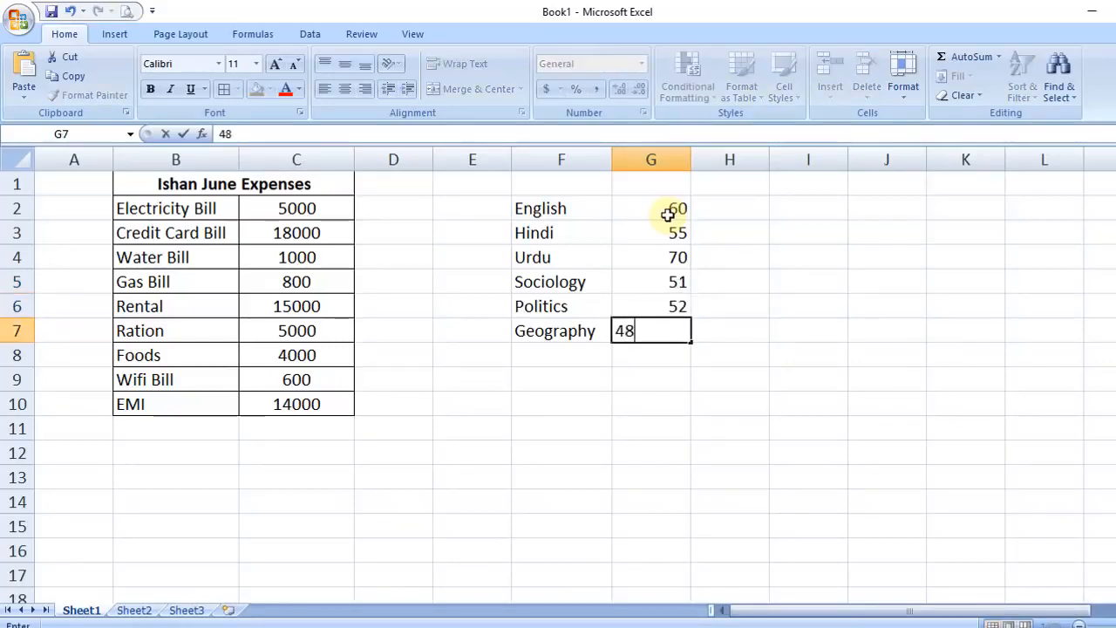
pyautogui.press('Return')
# Center the subject marks horizontally in column G.
pyautogui.click(651, 160)
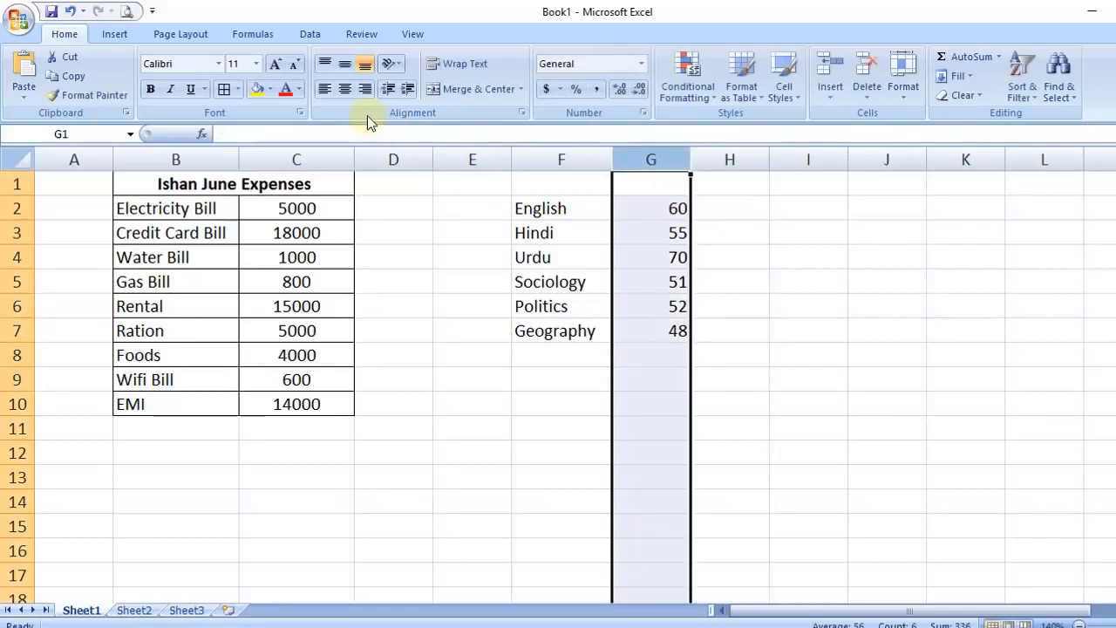
pyautogui.click(344, 89)
pyautogui.click(533, 238)
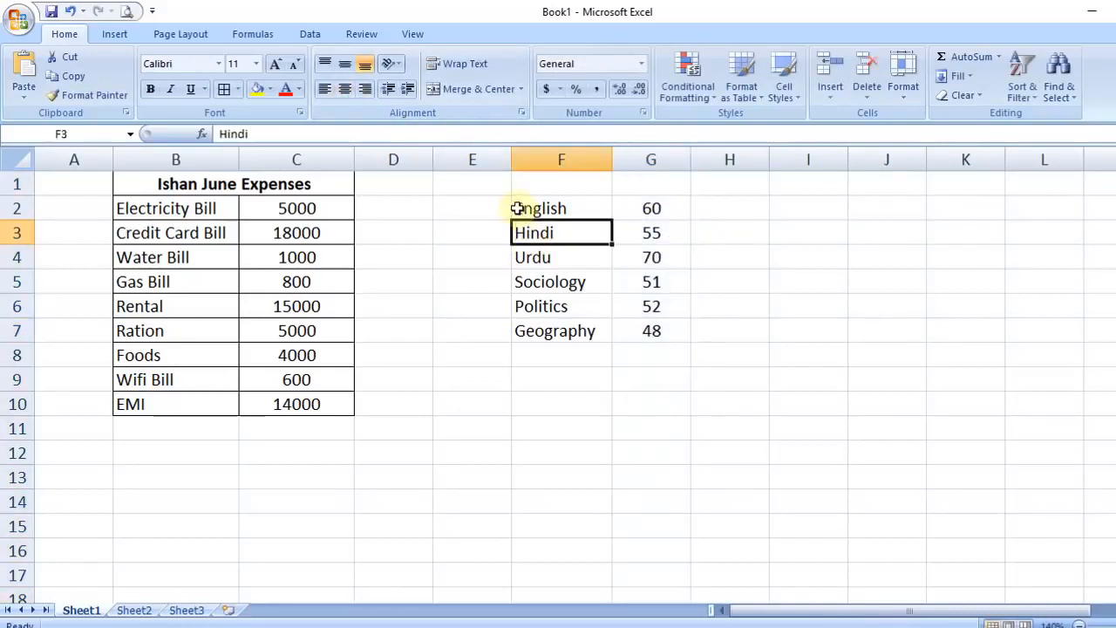
# Add the heading Marksheet in F1, make it bold, and merge and center it across F1:G1.
pyautogui.click(572, 189)
pyautogui.write('Marksheet')
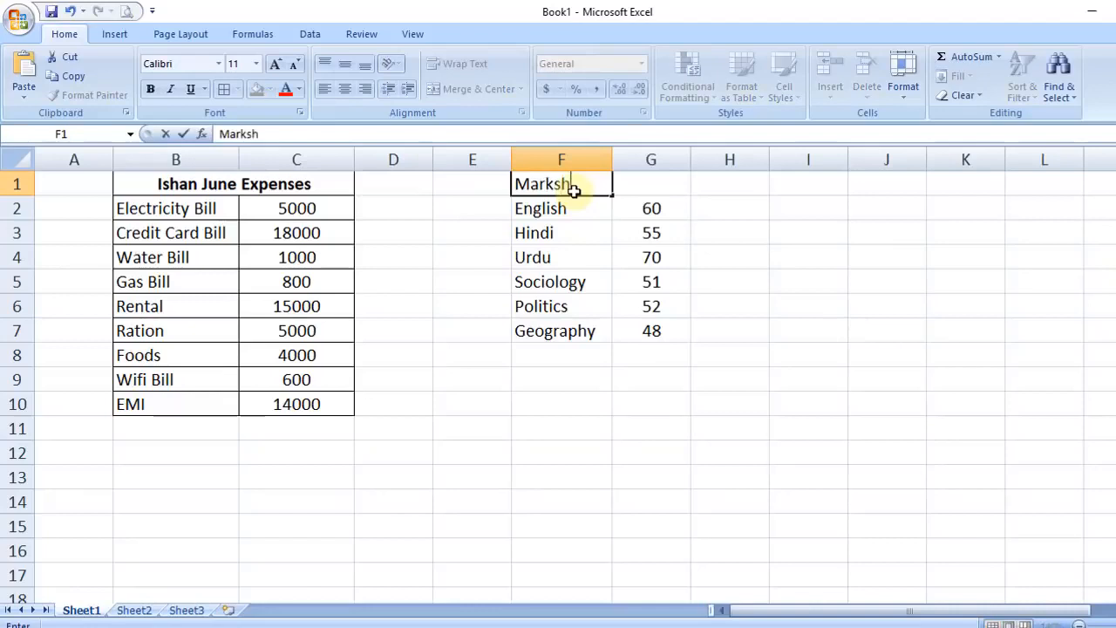
pyautogui.click(650, 303)
pyautogui.moveTo(573, 187); pyautogui.dragTo(641, 187)
pyautogui.click(151, 91)
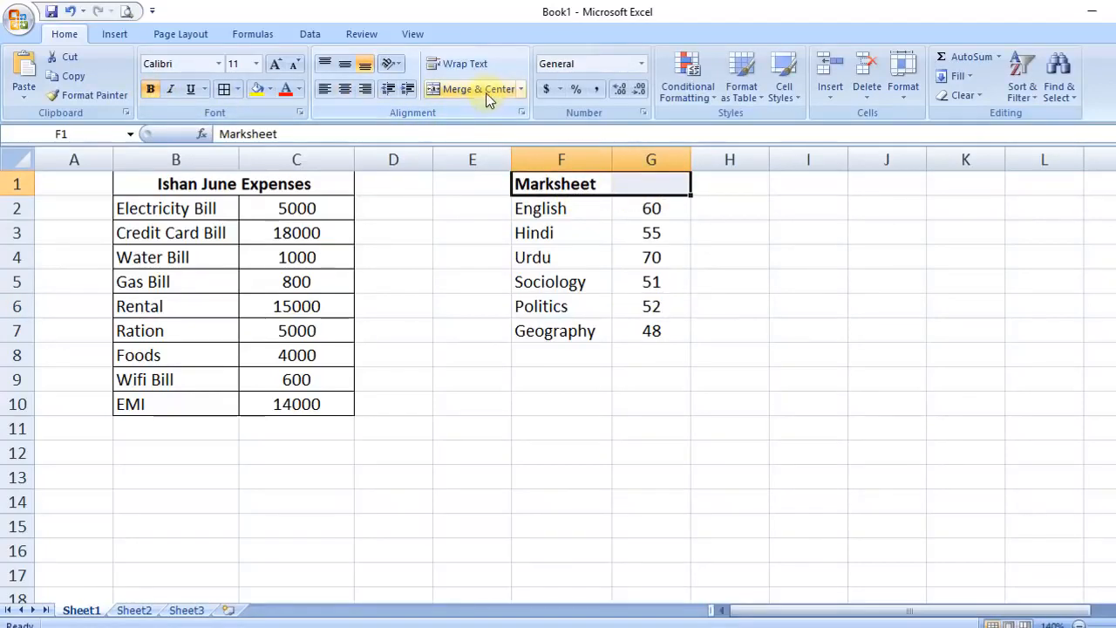
pyautogui.click(482, 89)
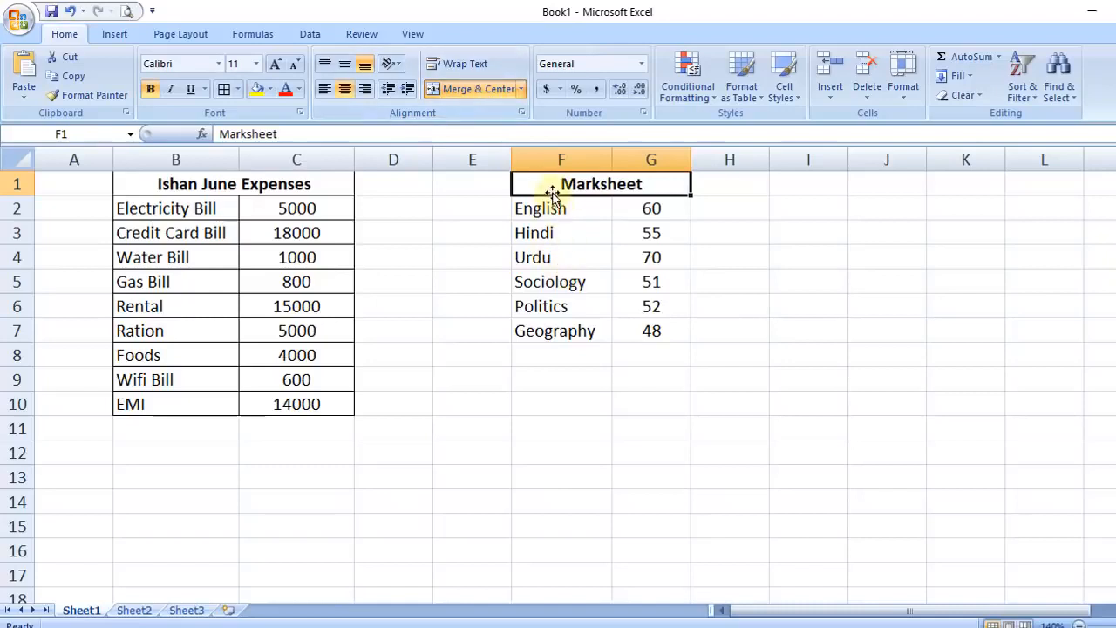
# Apply all borders to the marksheet table in F1:G7.
pyautogui.moveTo(553, 187); pyautogui.dragTo(577, 324)
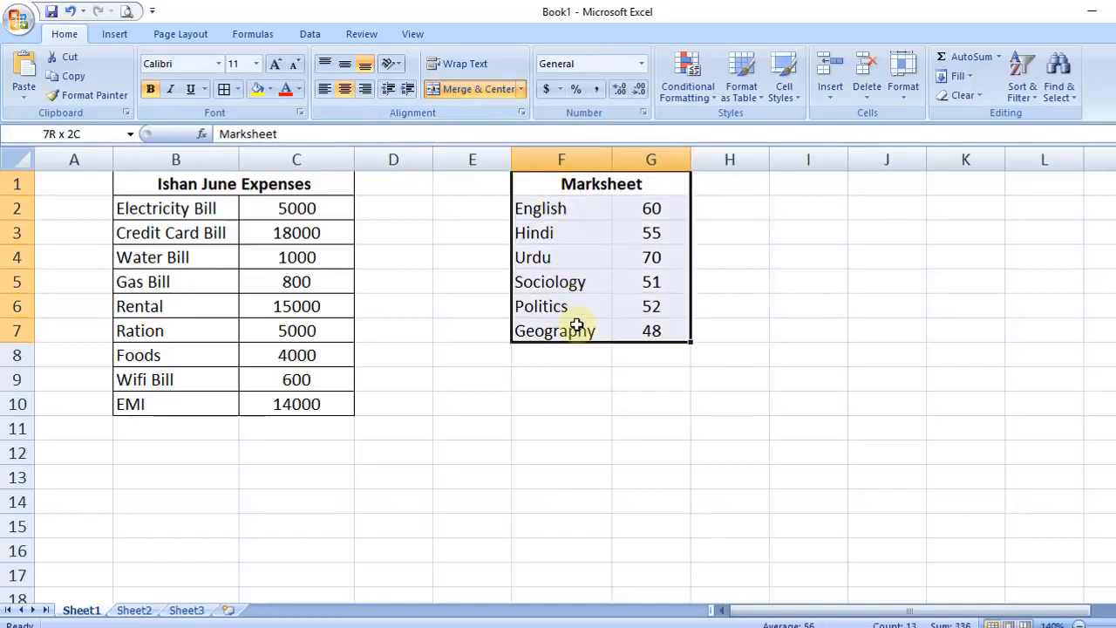
pyautogui.click(225, 90)
pyautogui.click(651, 306)
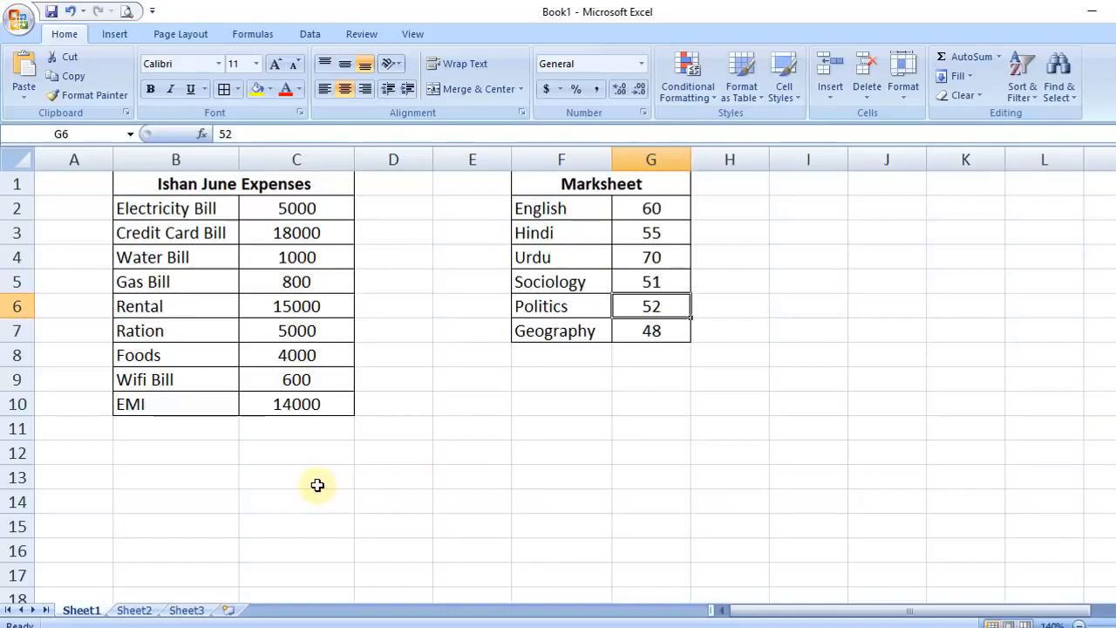
# Add the label Total in B11 below the last expense.
pyautogui.click(193, 433)
pyautogui.write('Total')
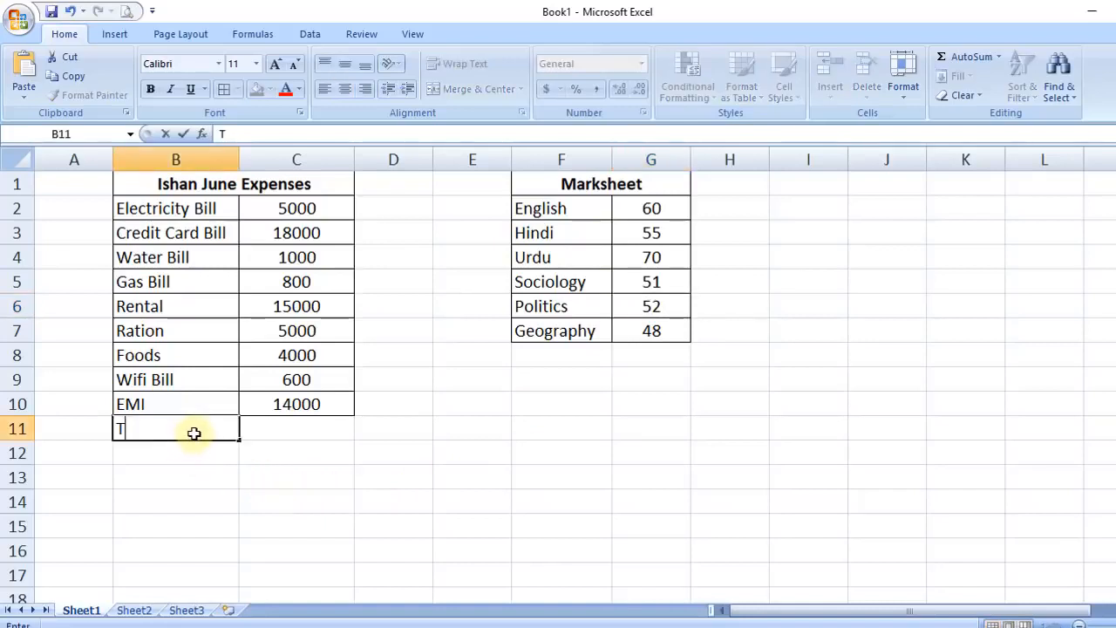
pyautogui.click(298, 432)
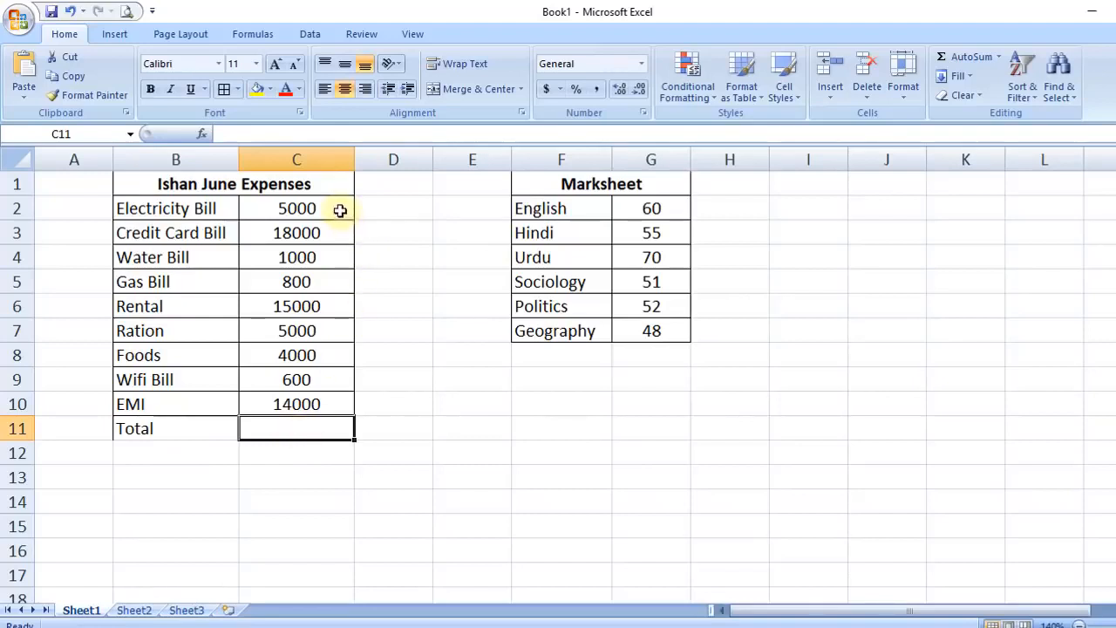
# Sum the expense amounts C2:C10 into C11 with the AutoSum Sum function.
pyautogui.moveTo(340, 210); pyautogui.dragTo(324, 424)
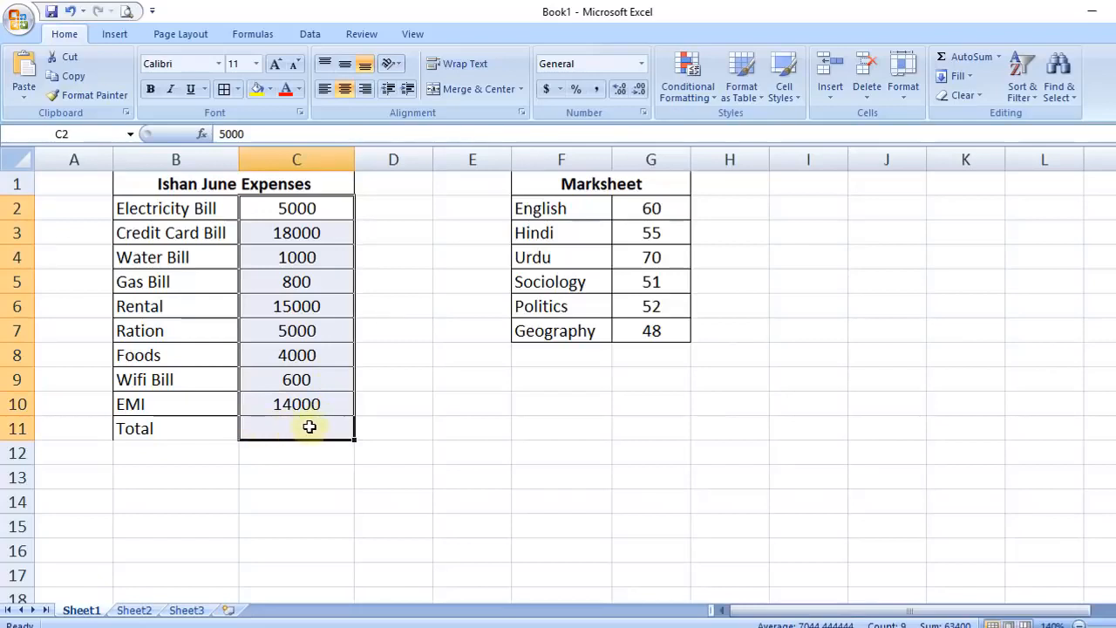
pyautogui.click(1012, 68)
pyautogui.click(1000, 57)
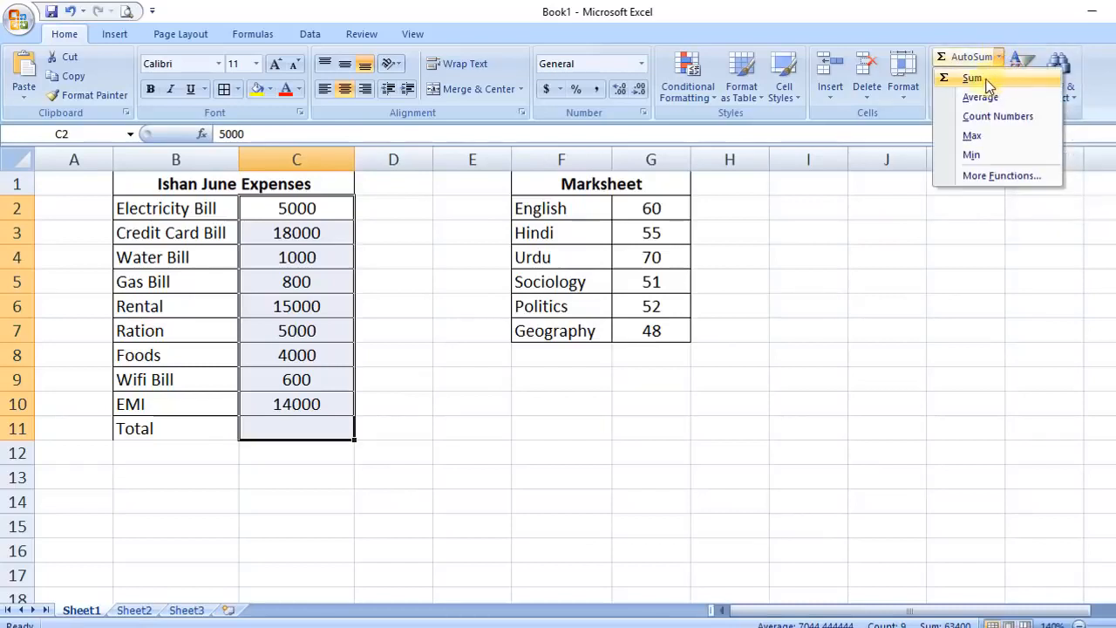
pyautogui.click(972, 79)
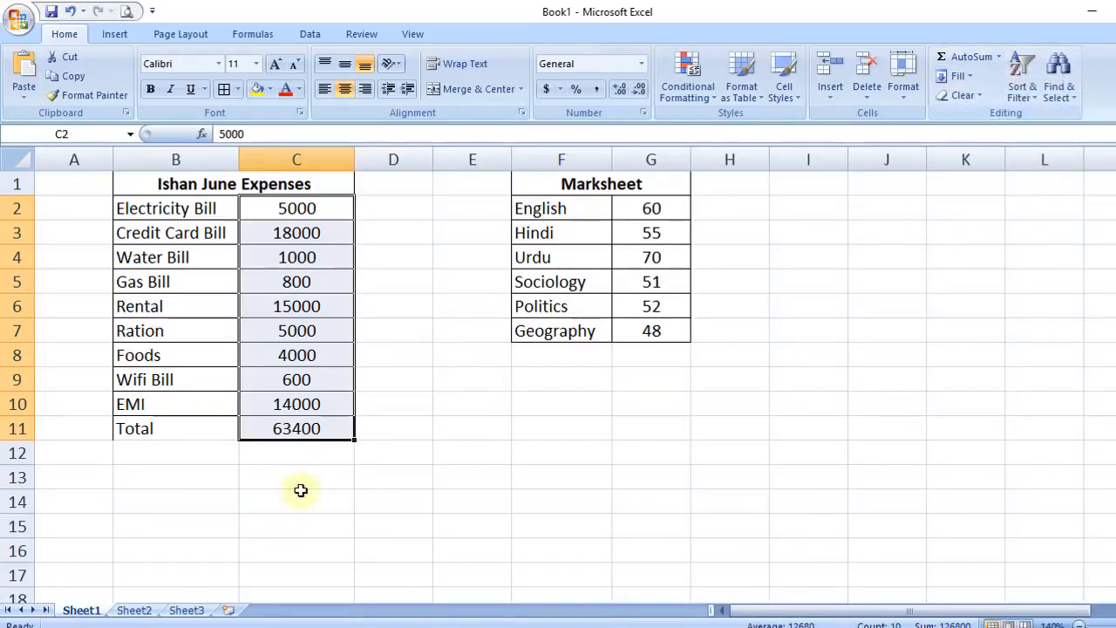
# Make the total amount in C11 and the Total label in B11 bold.
pyautogui.click(311, 429)
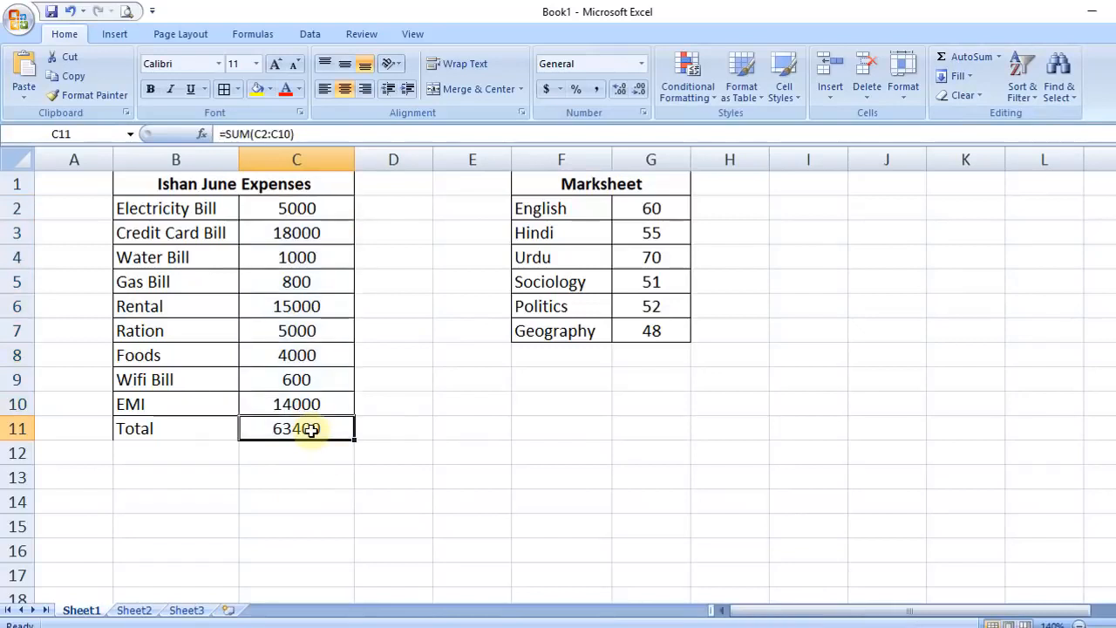
pyautogui.click(150, 89)
pyautogui.click(189, 429)
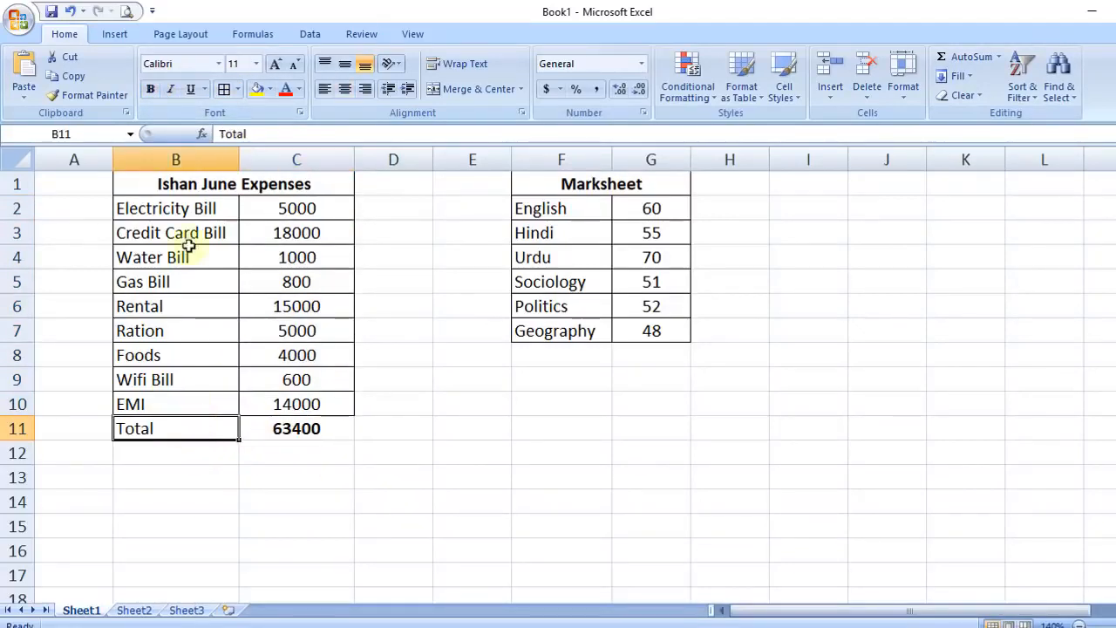
pyautogui.hotkey('ctrl', 'b')
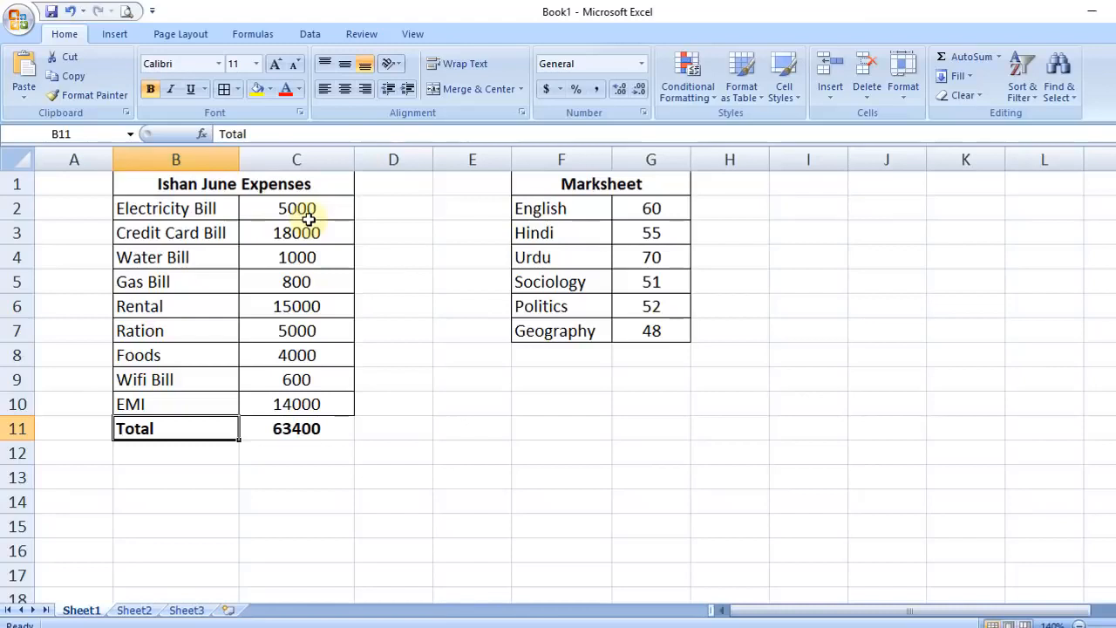
# Clear the total in C11 and enter the formula =sum(C2:C10) manually in its place.
pyautogui.click(322, 435)
pyautogui.press('Delete')
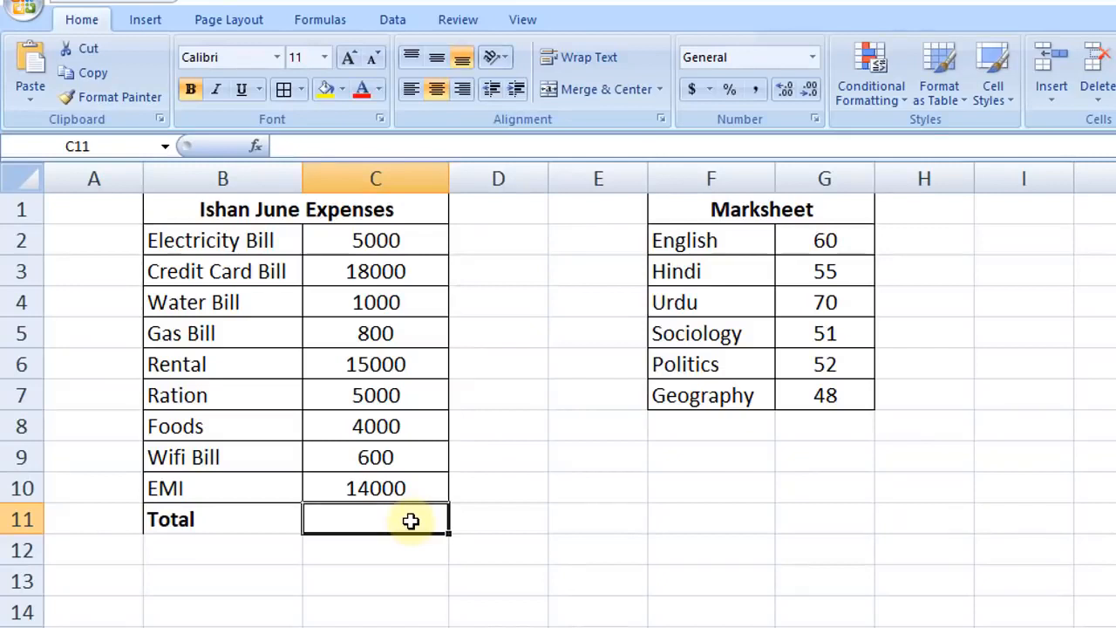
pyautogui.write('=')
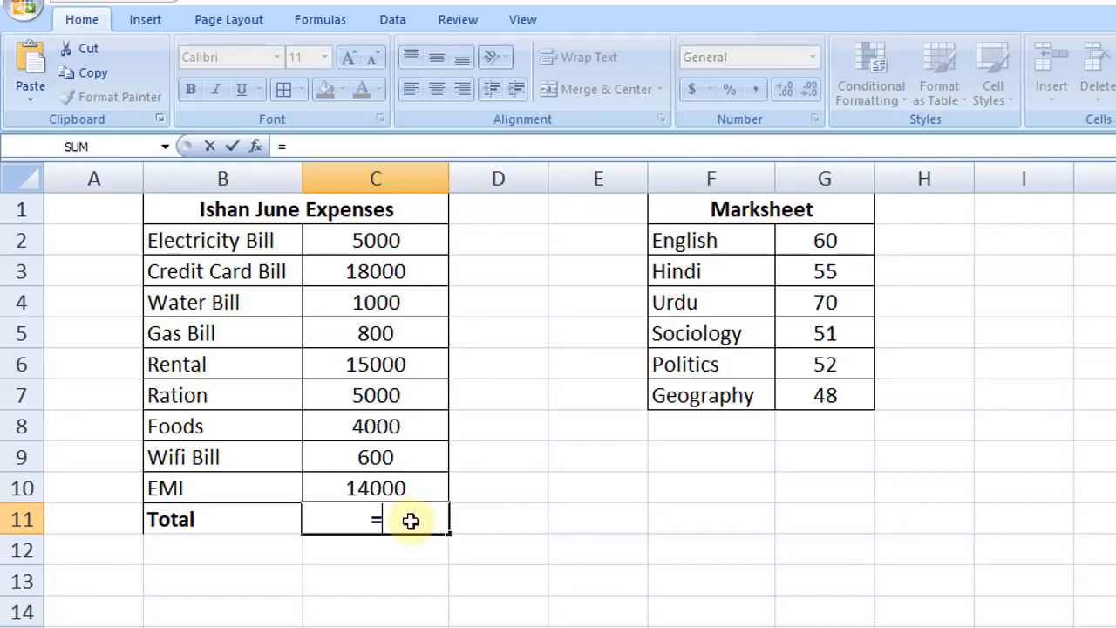
pyautogui.write('sum')
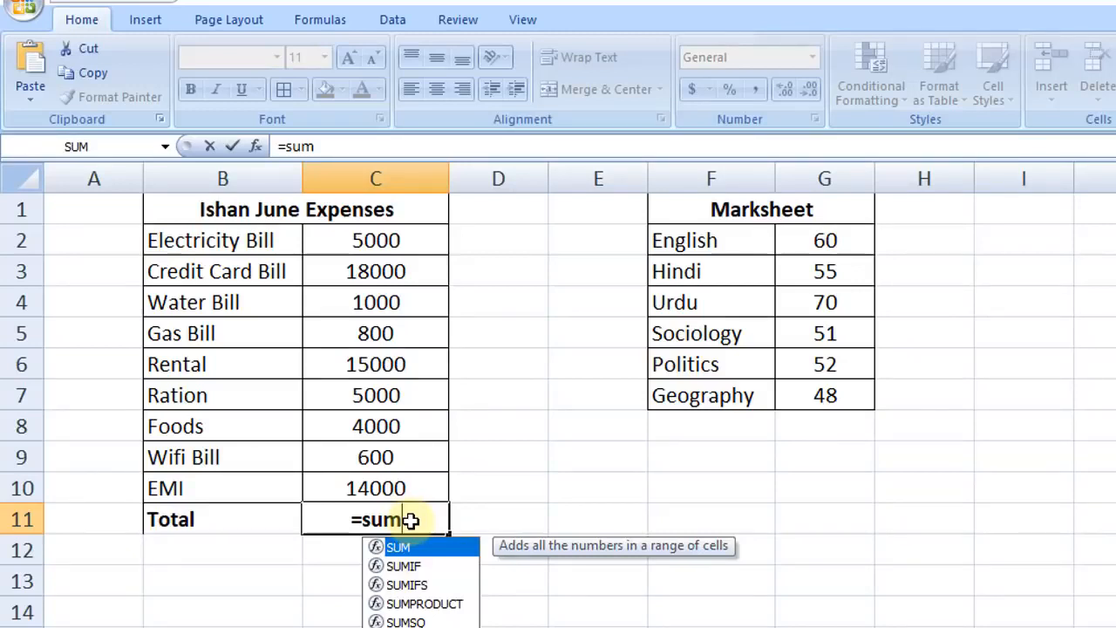
pyautogui.write('(')
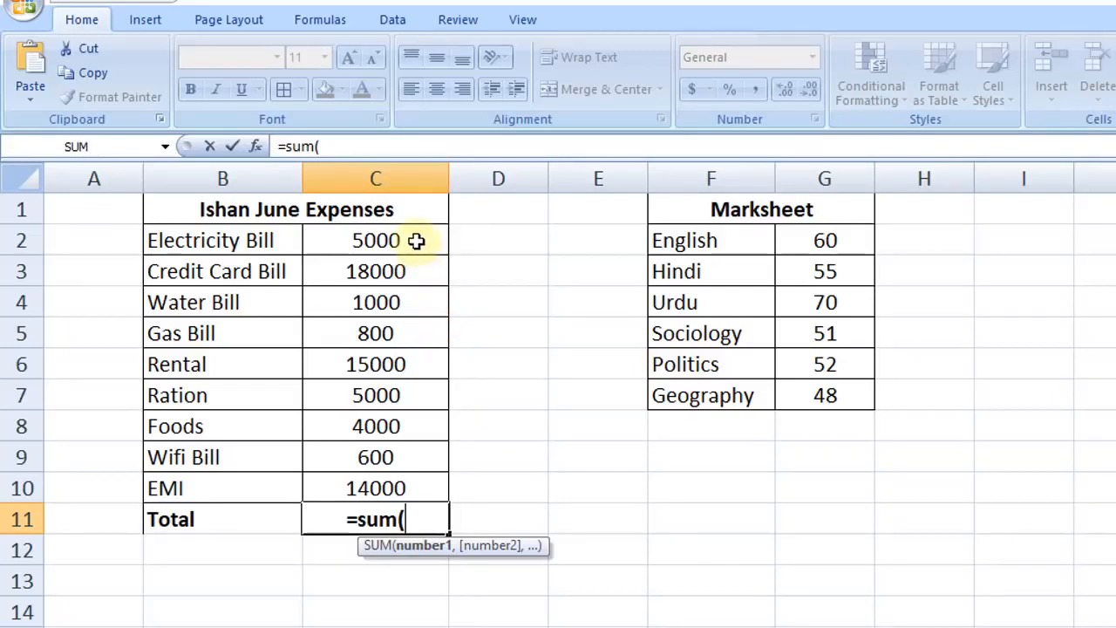
pyautogui.moveTo(416, 241); pyautogui.dragTo(423, 489)
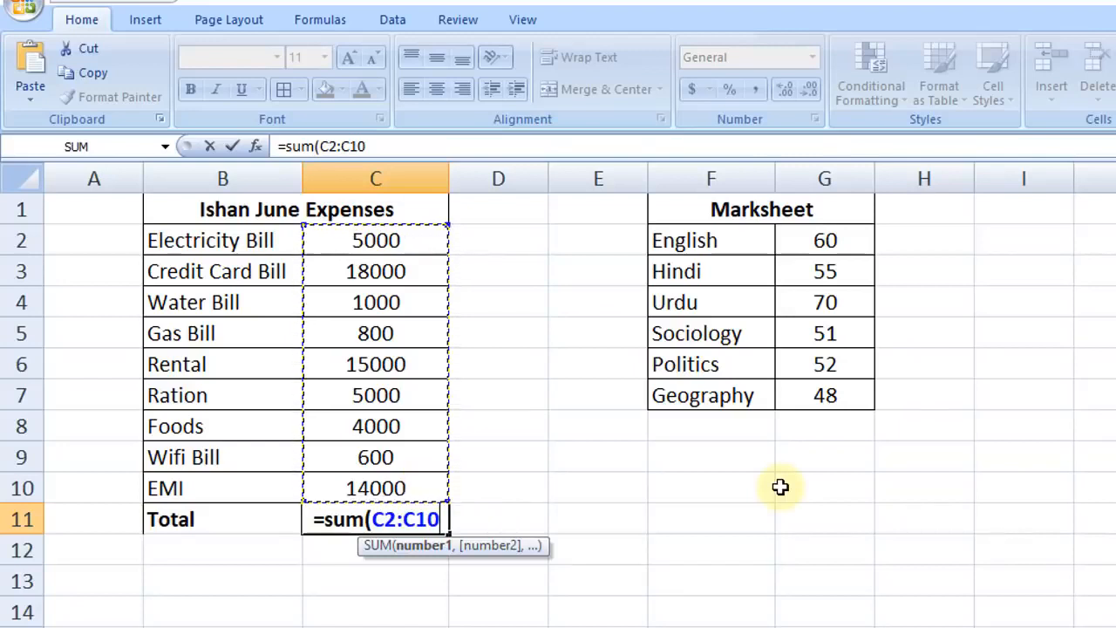
pyautogui.write(')')
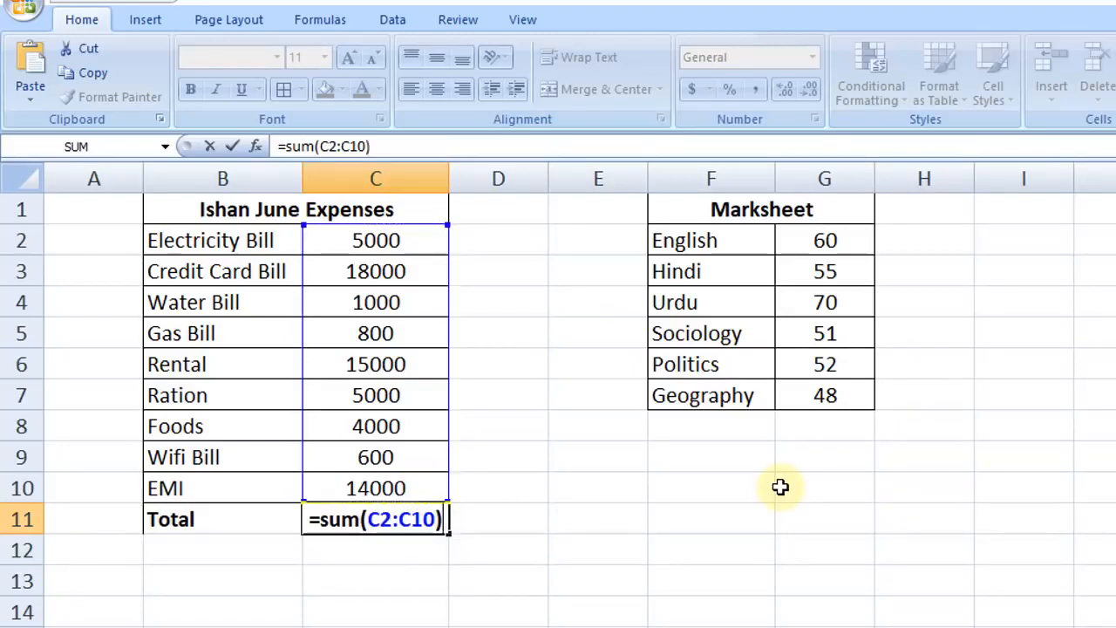
pyautogui.press('Return')
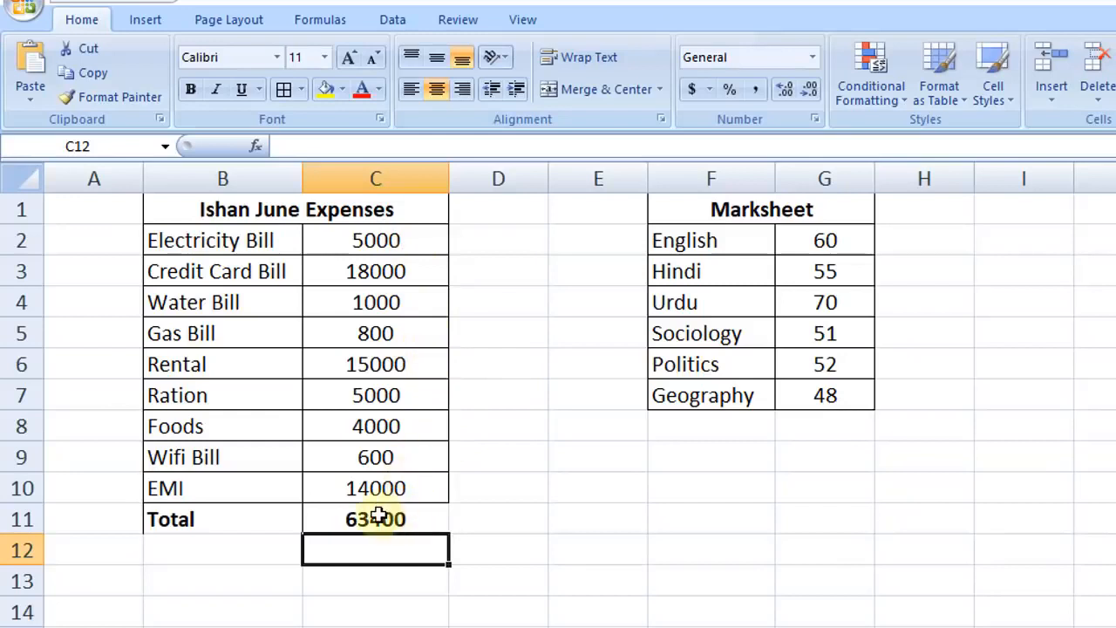
# Change the Ration amount in C7 to 6000 and the Wifi Bill amount in C9 to 800.
pyautogui.click(417, 396)
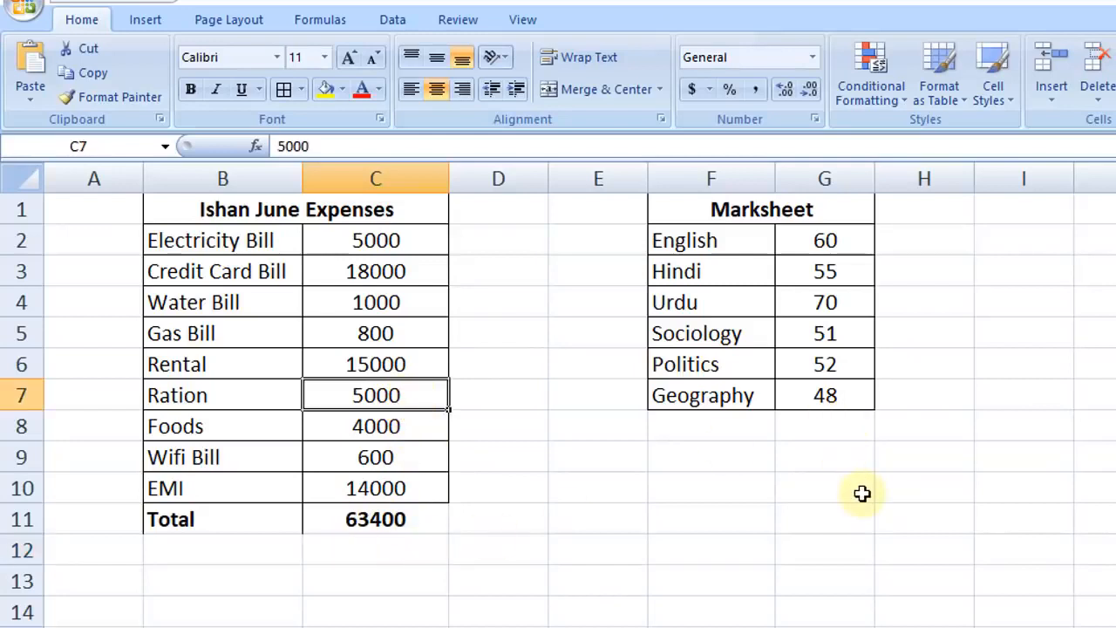
pyautogui.write('6000')
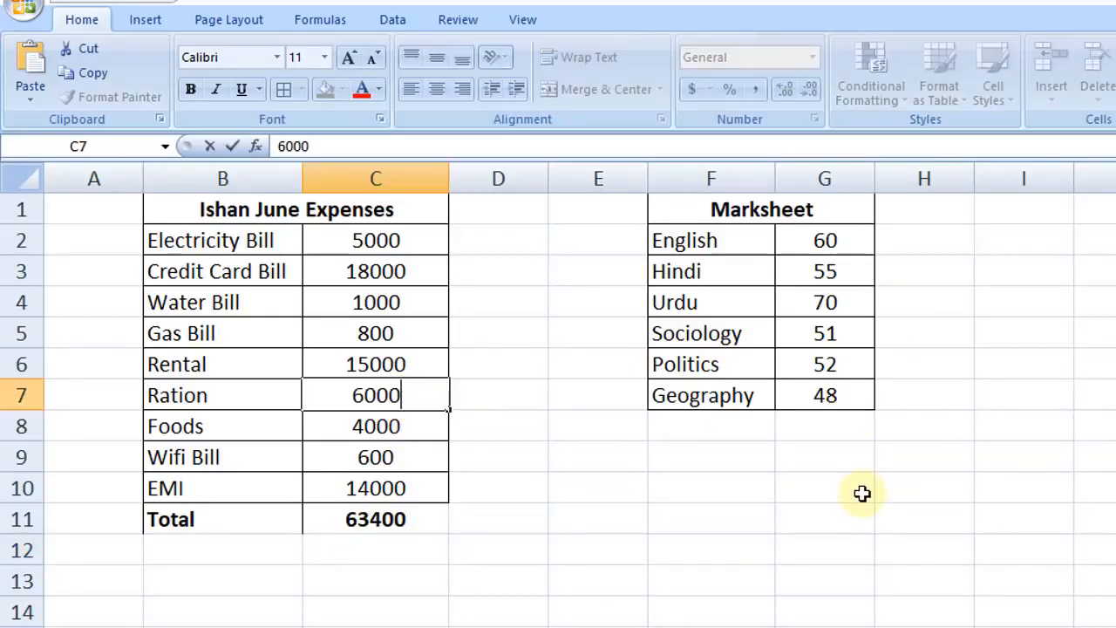
pyautogui.press('Return')
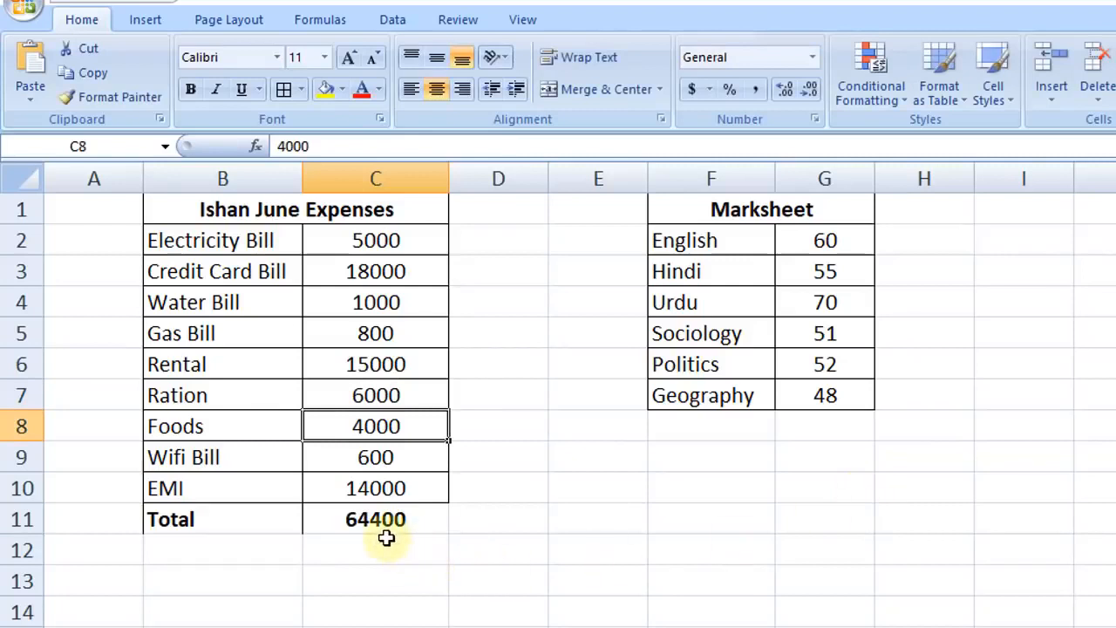
pyautogui.click(403, 467)
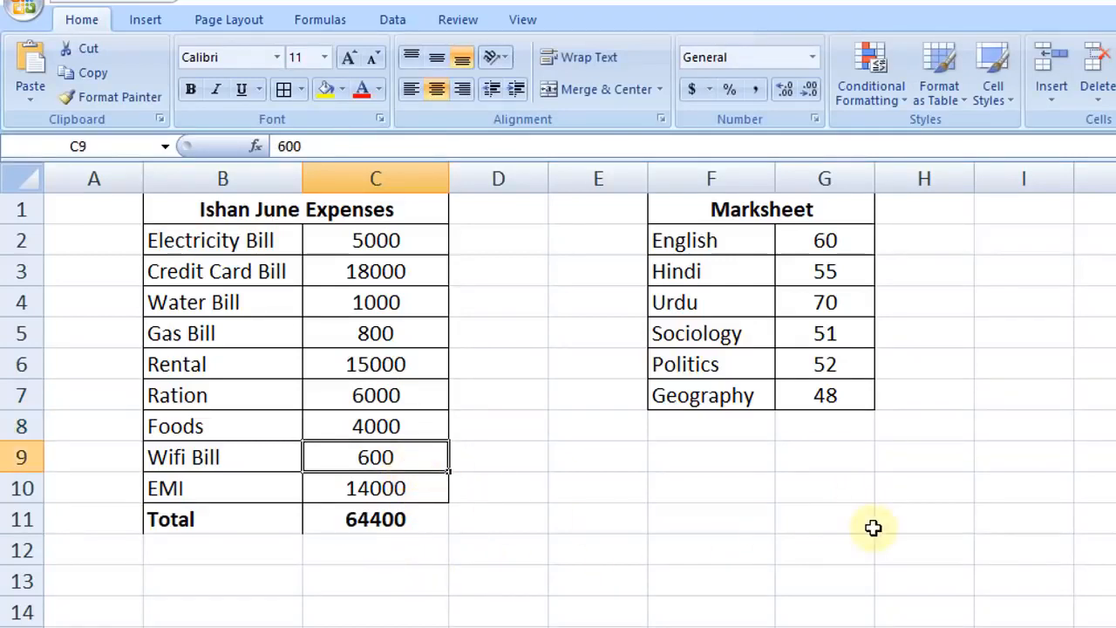
pyautogui.write('800')
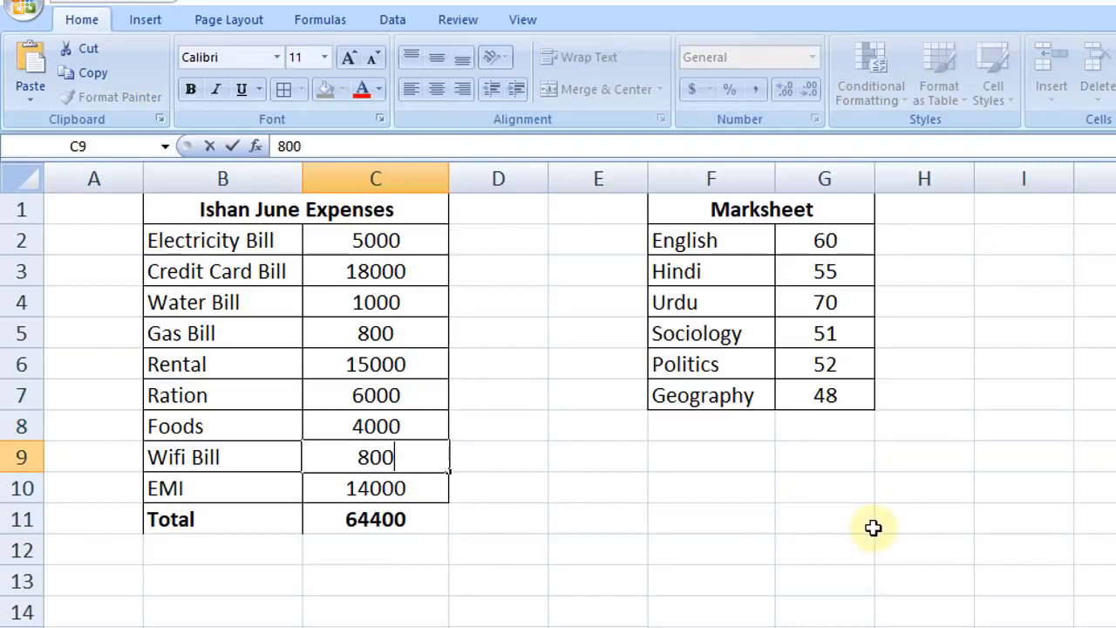
pyautogui.press('Return')
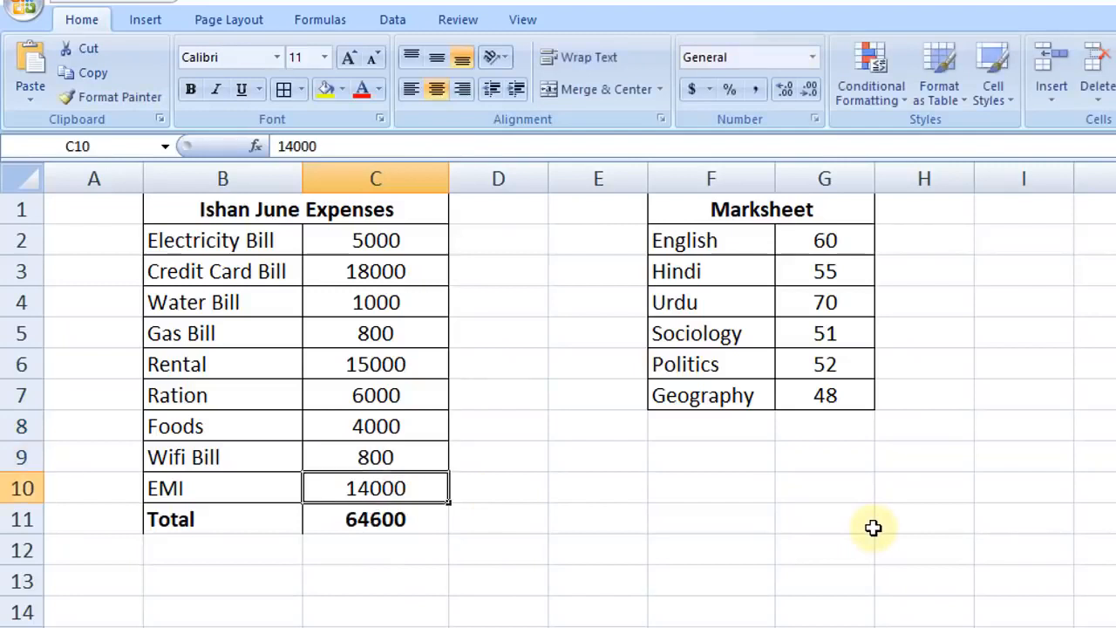
# Replace the total in C11 with the formula =sum(c2,c3), adding only the Electricity Bill and Credit Card Bill amounts.
pyautogui.click(375, 521)
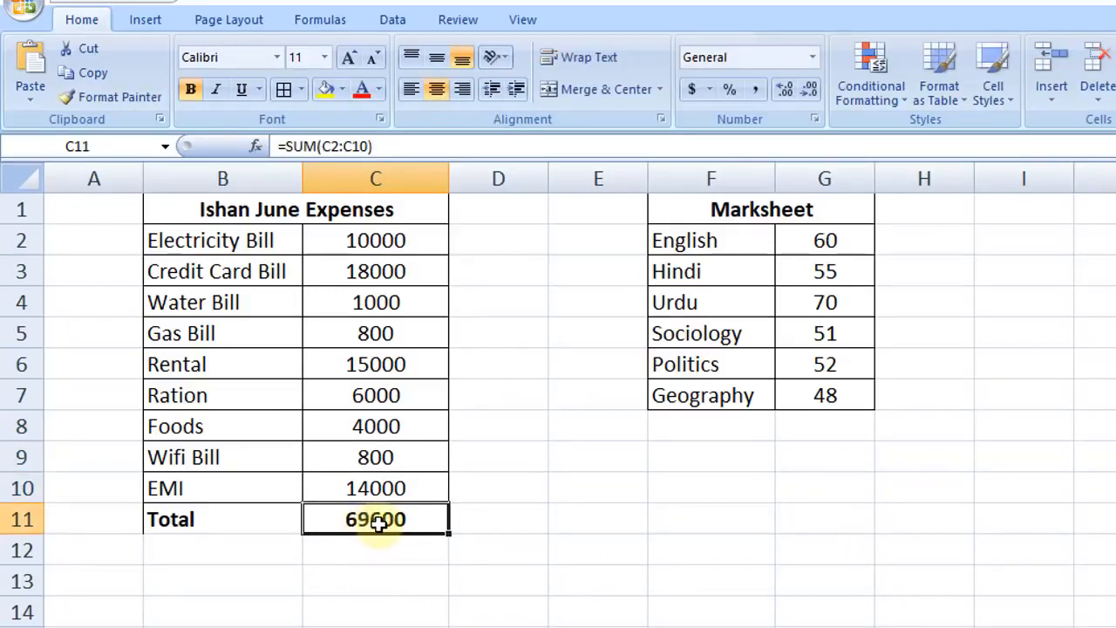
pyautogui.press('Delete')
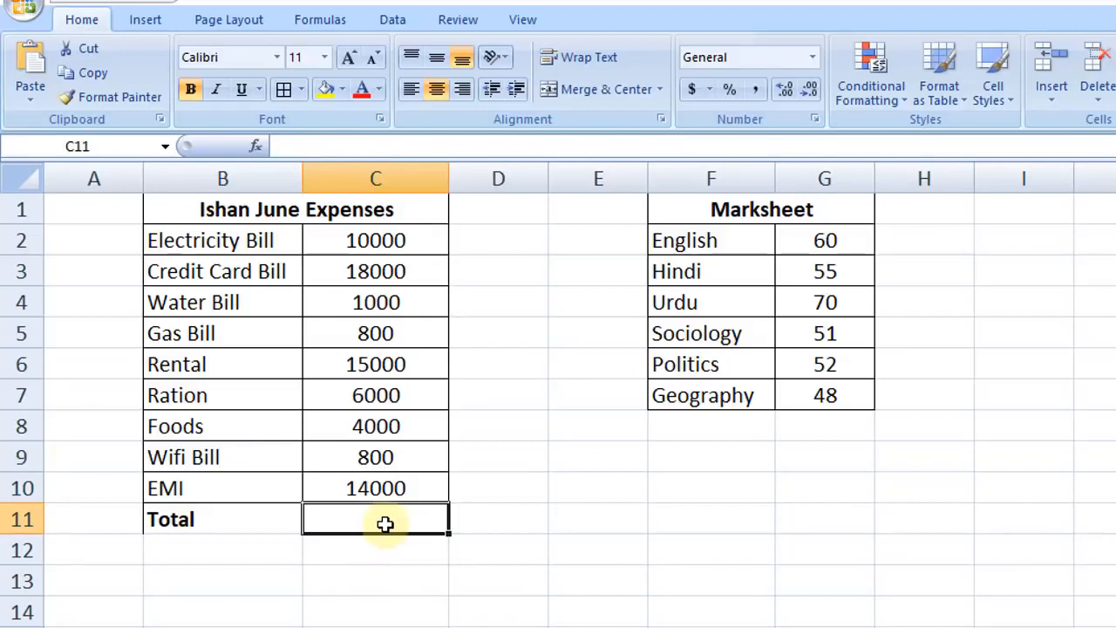
pyautogui.write('=')
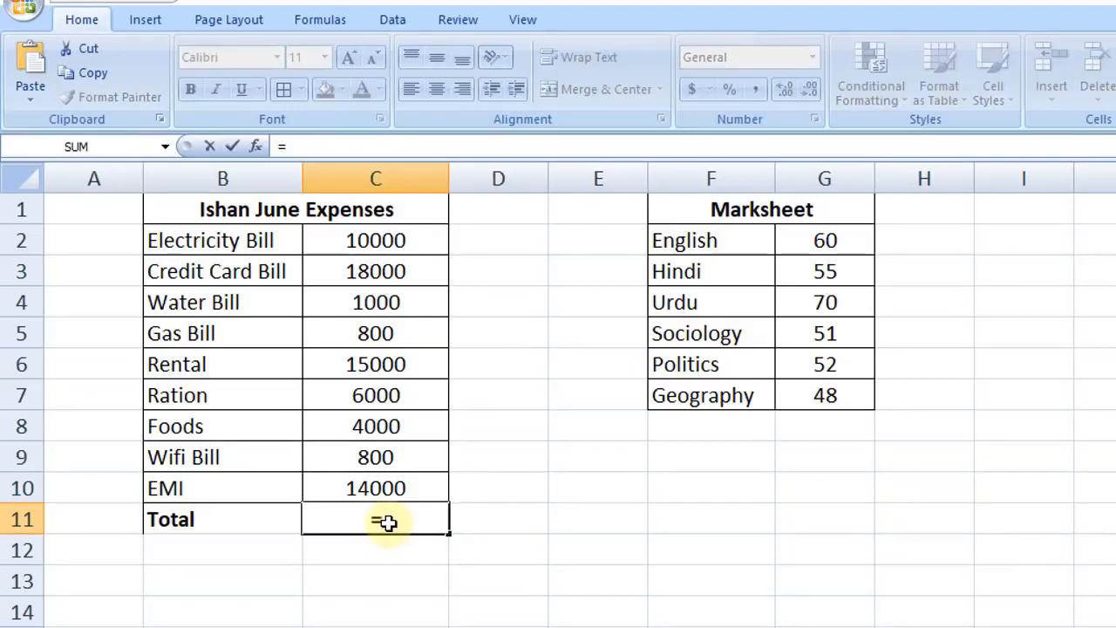
pyautogui.write('sum')
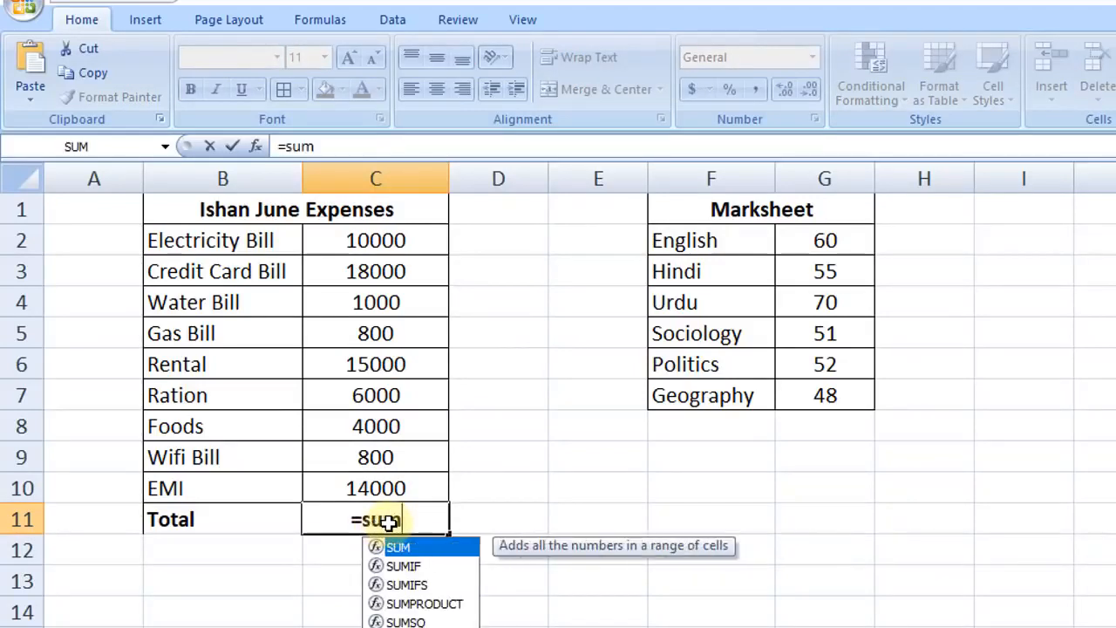
pyautogui.write('(')
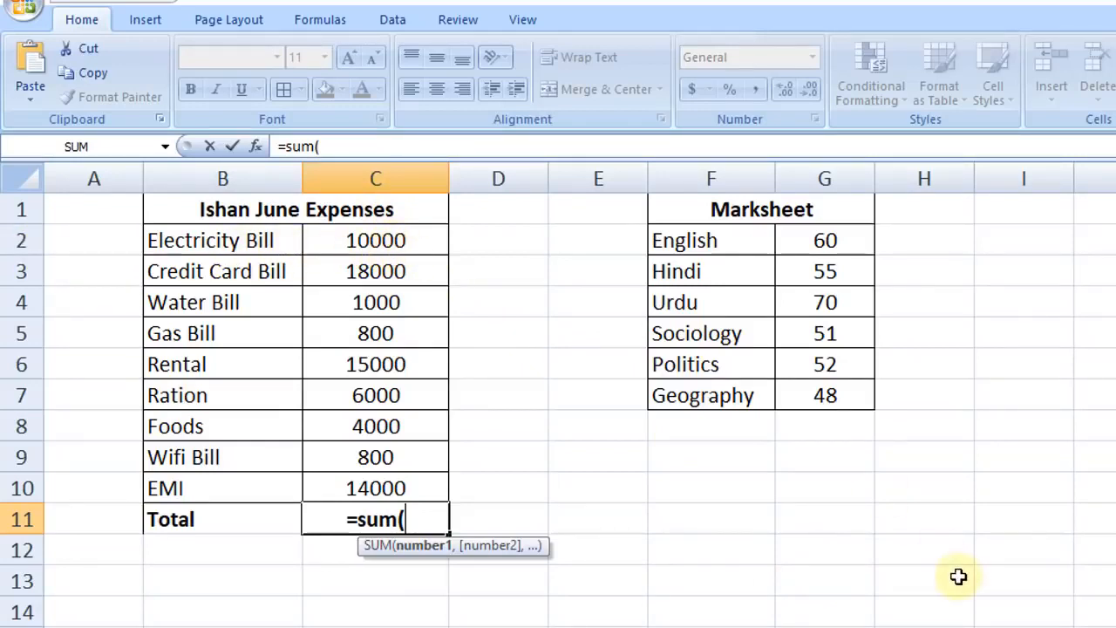
pyautogui.write('c2')
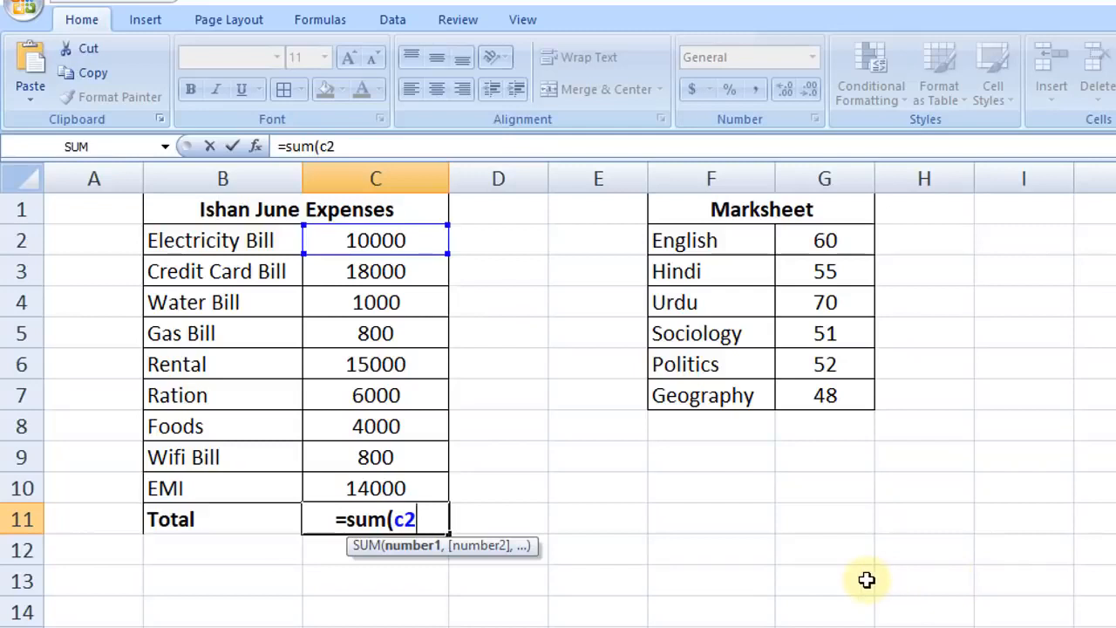
pyautogui.write(',')
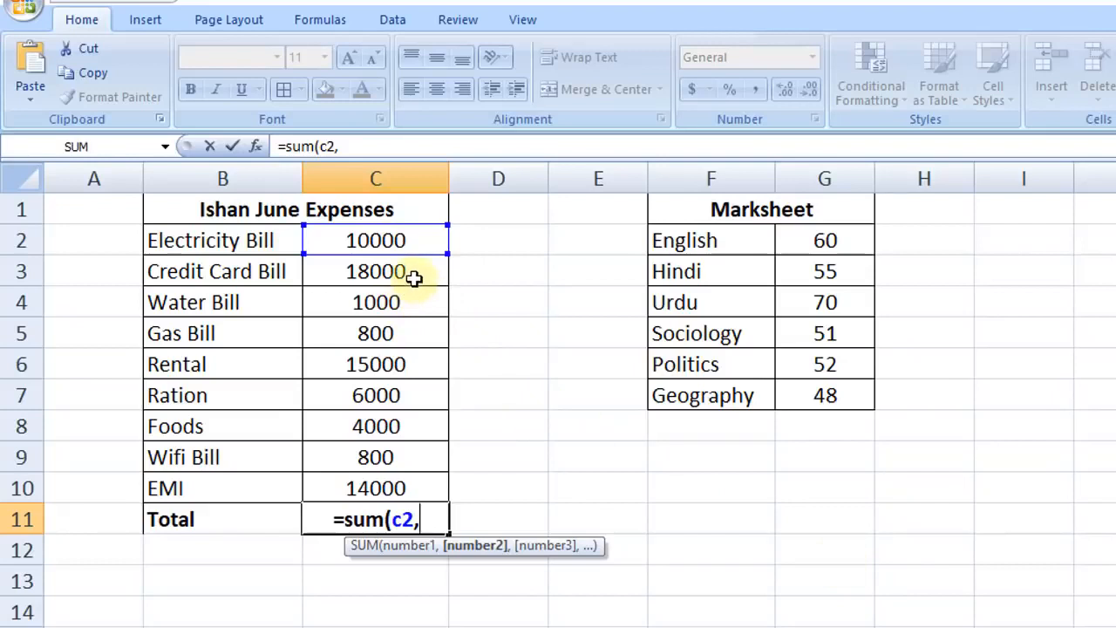
pyautogui.write('c3')
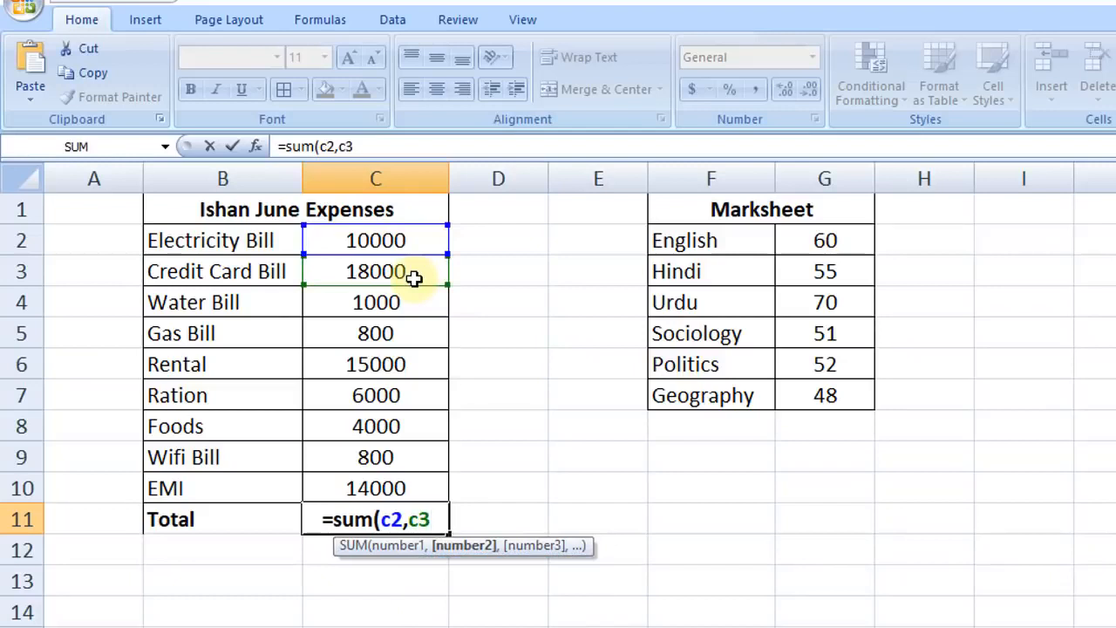
pyautogui.write(')')
pyautogui.press('Return')
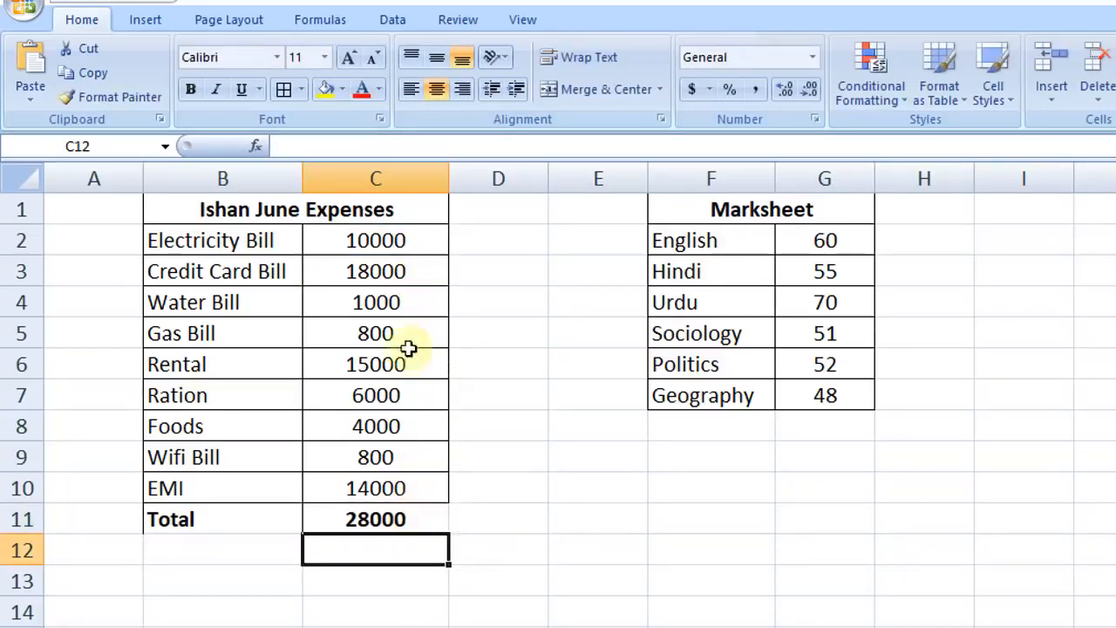
# Clear C11 and enter the range formula =sum(c2:c10) to total all the expense amounts.
pyautogui.click(399, 521)
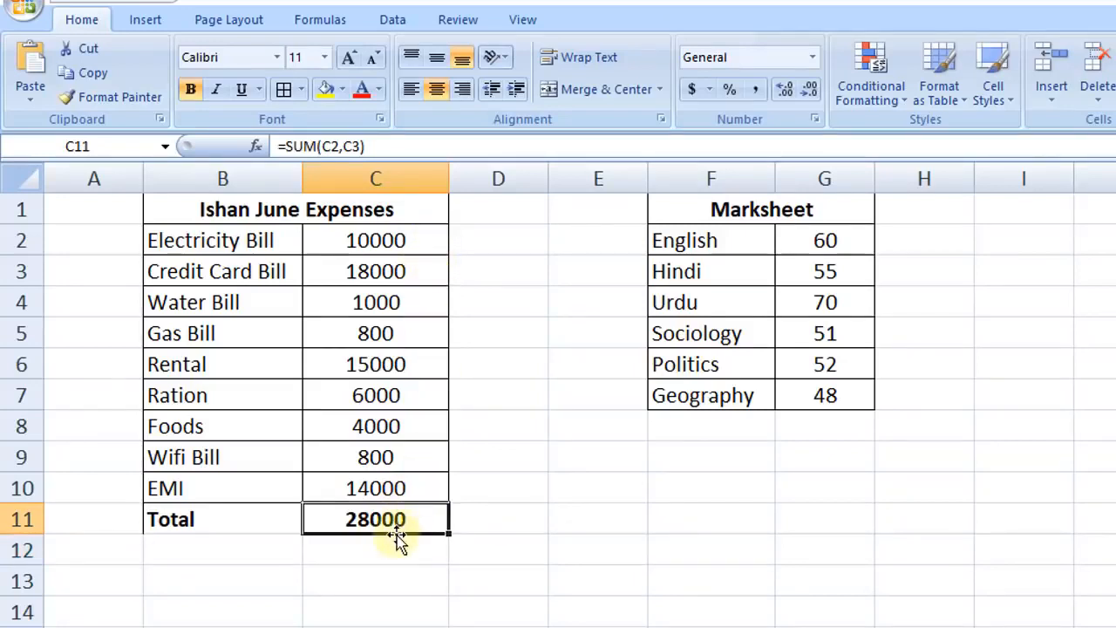
pyautogui.press('Delete')
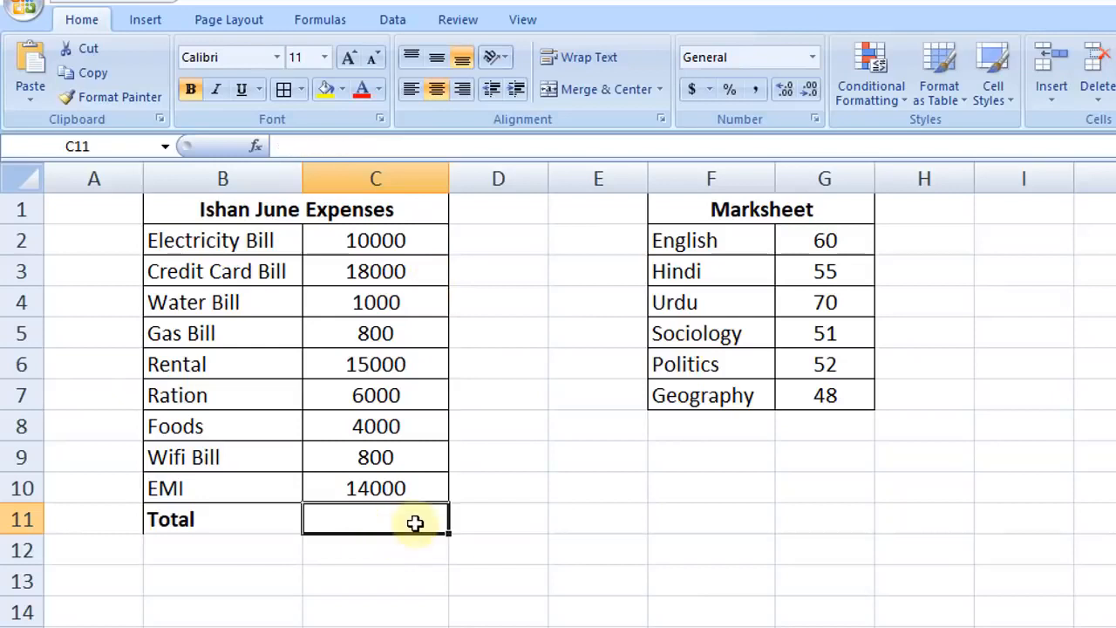
pyautogui.write('=sum')
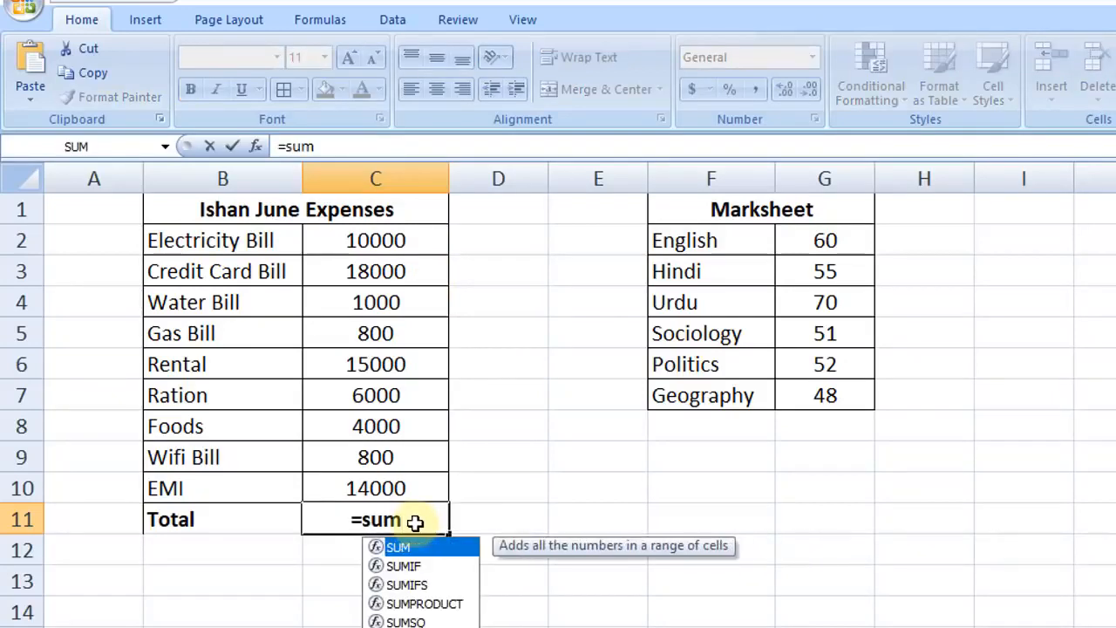
pyautogui.write('(')
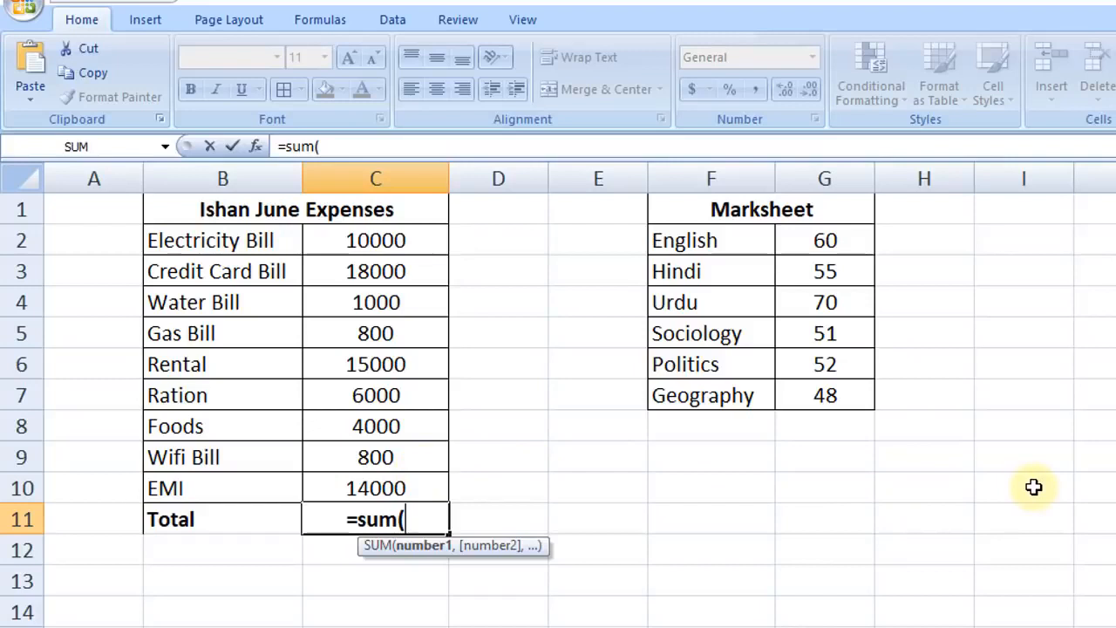
pyautogui.write('c2')
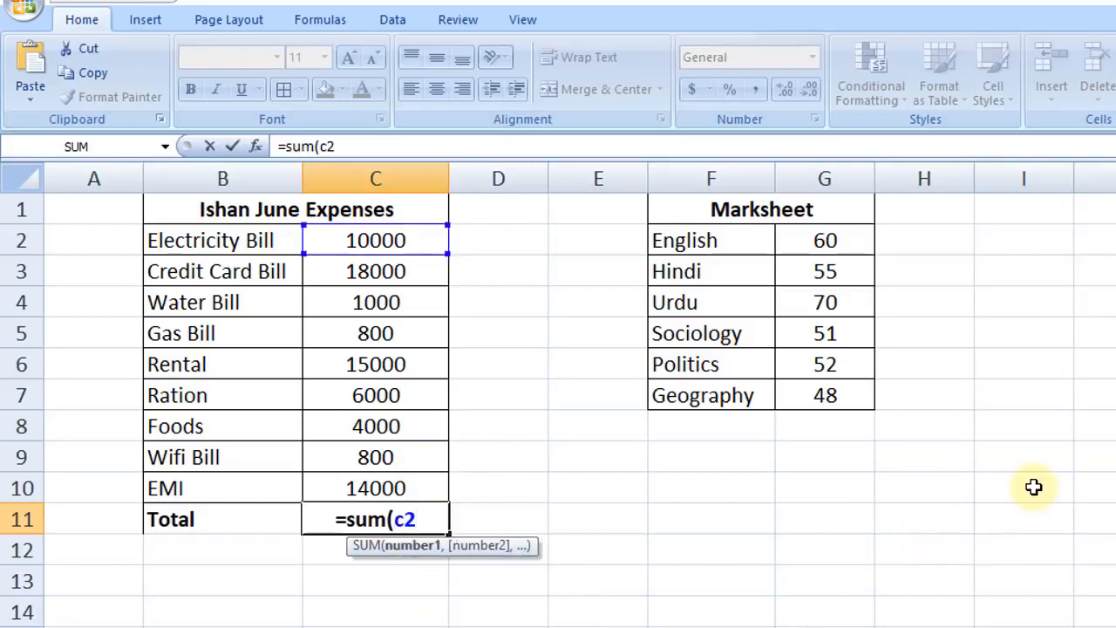
pyautogui.write(':')
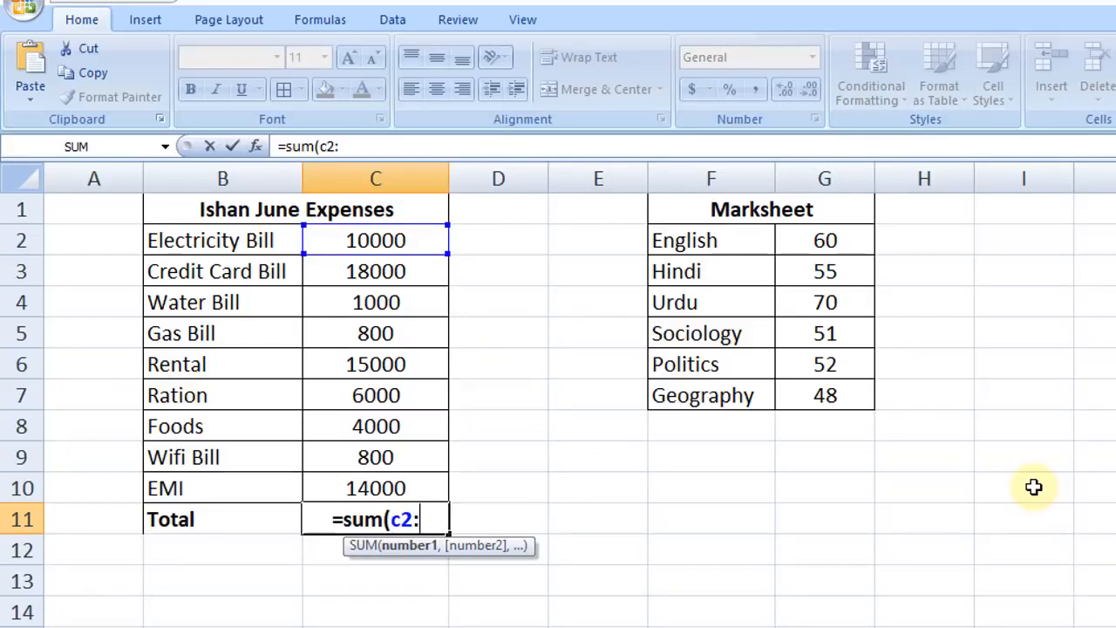
pyautogui.write('c10')
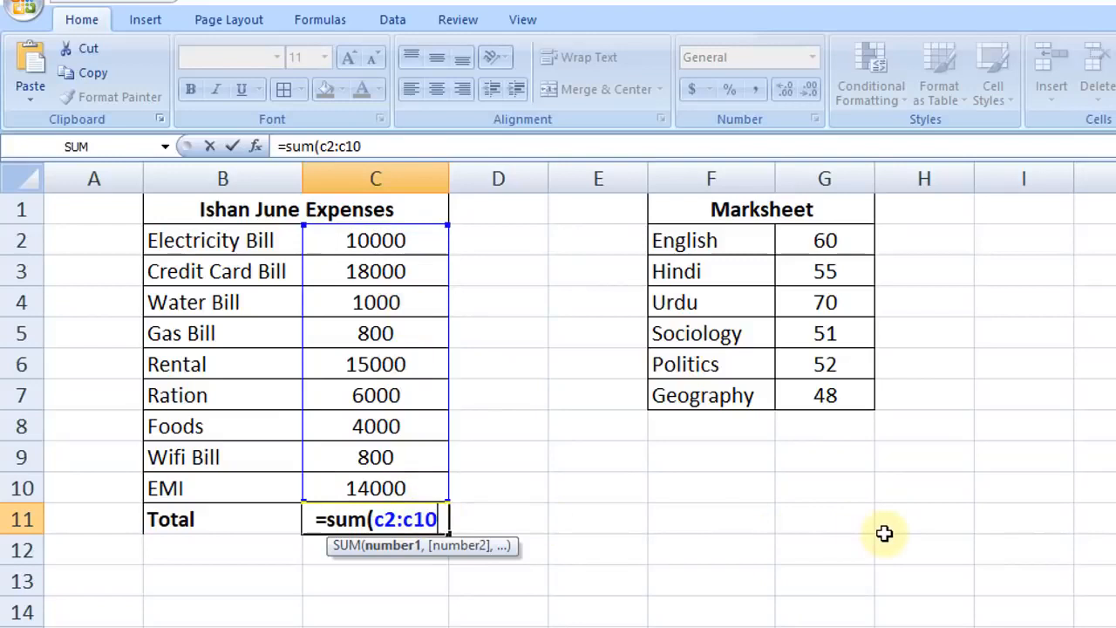
pyautogui.write(')')
pyautogui.press('Return')
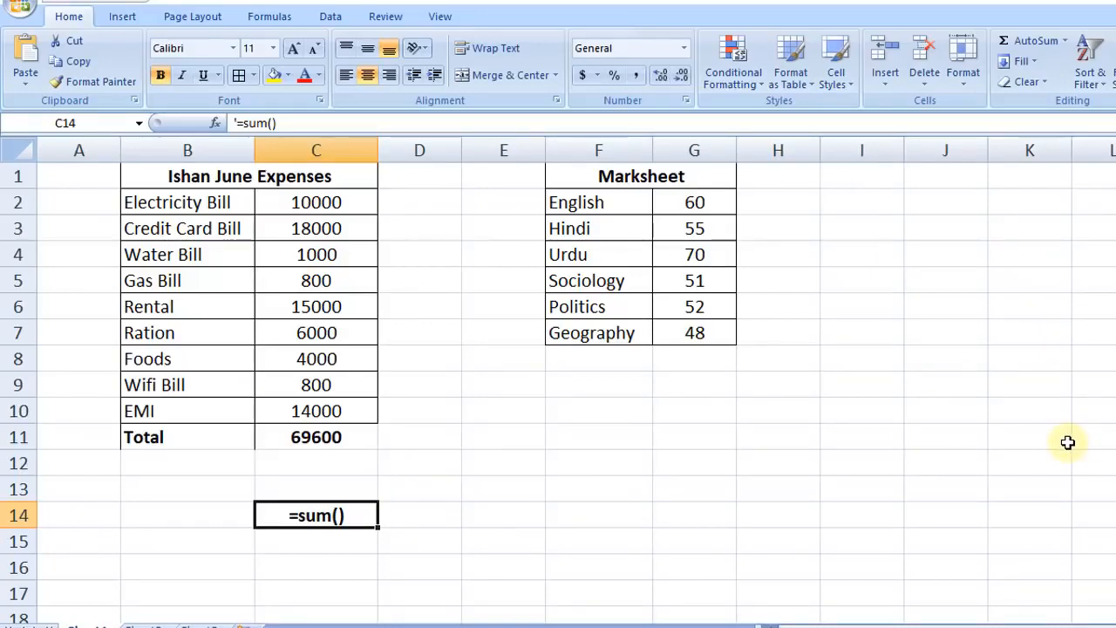
# Enter June with 4000 in I3:J3 and May with 5000 in I4:J4.
pyautogui.click(887, 238)
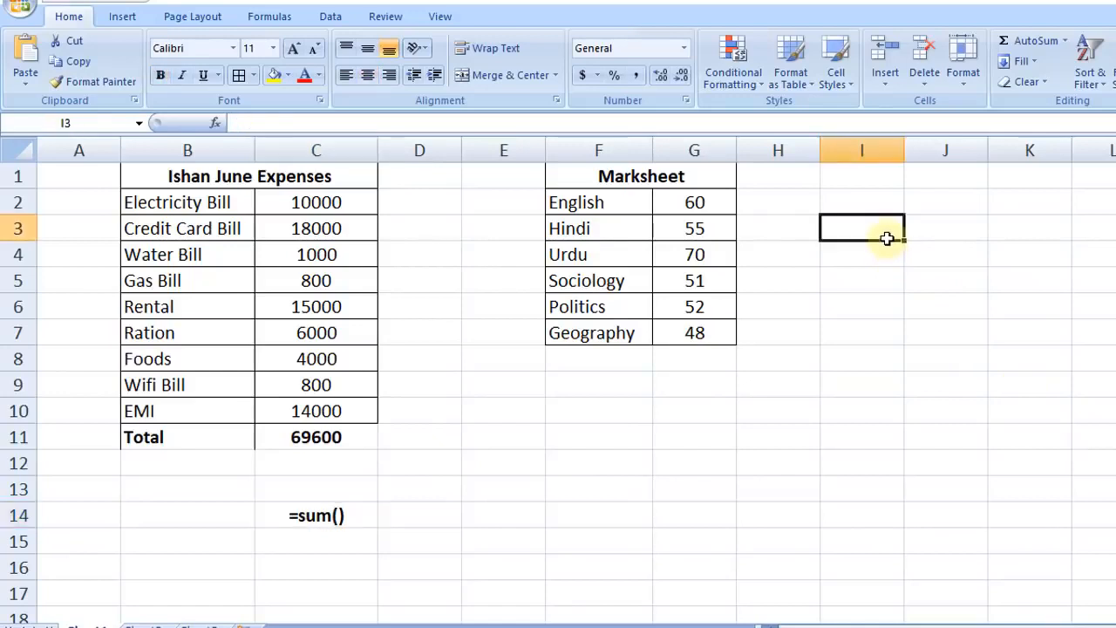
pyautogui.write('June')
pyautogui.press('Tab')
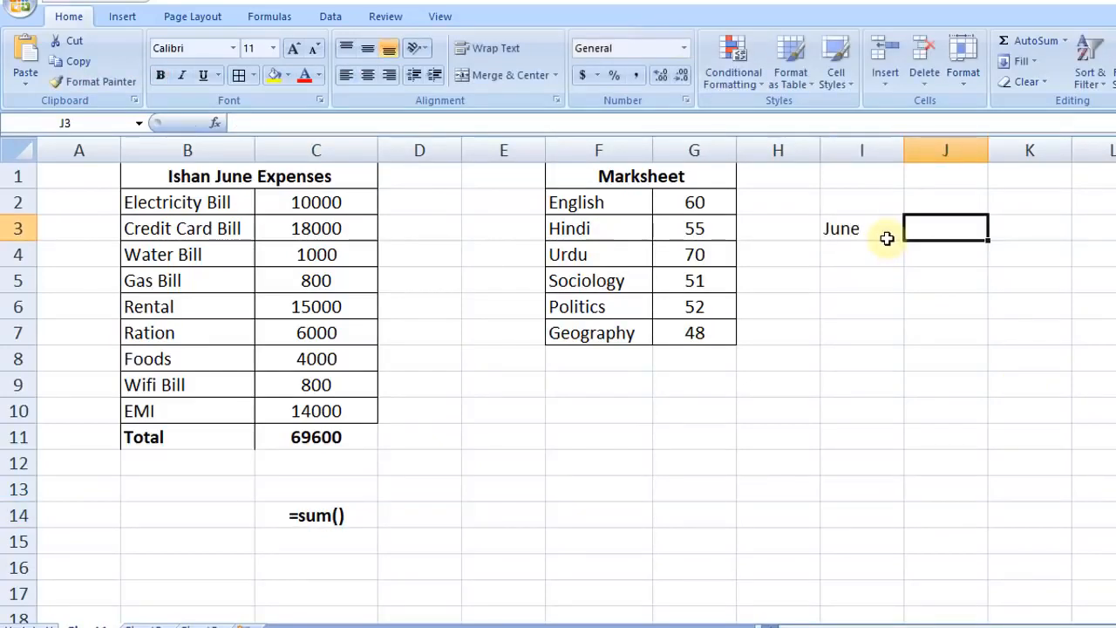
pyautogui.write('4000')
pyautogui.press('Return')
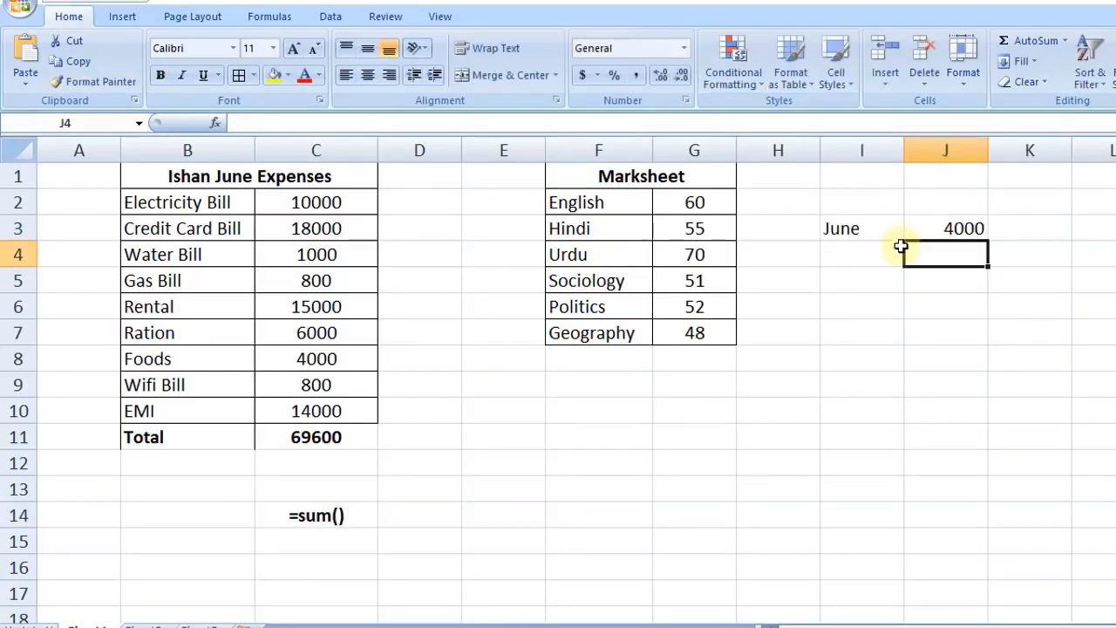
pyautogui.click(892, 254)
pyautogui.write('May')
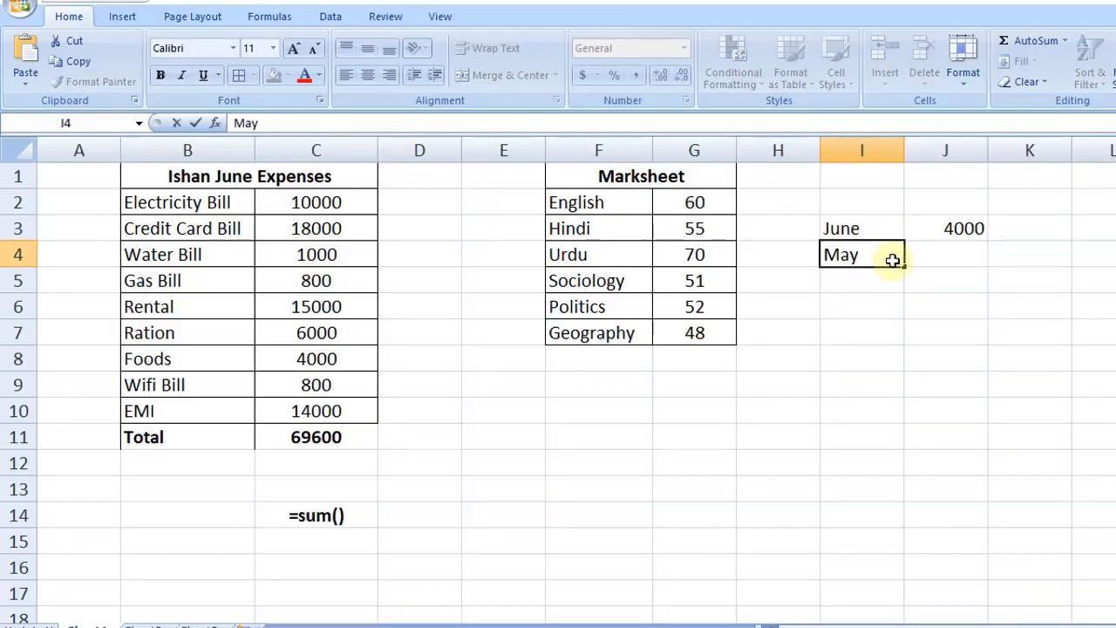
pyautogui.press('Tab')
pyautogui.write('5000')
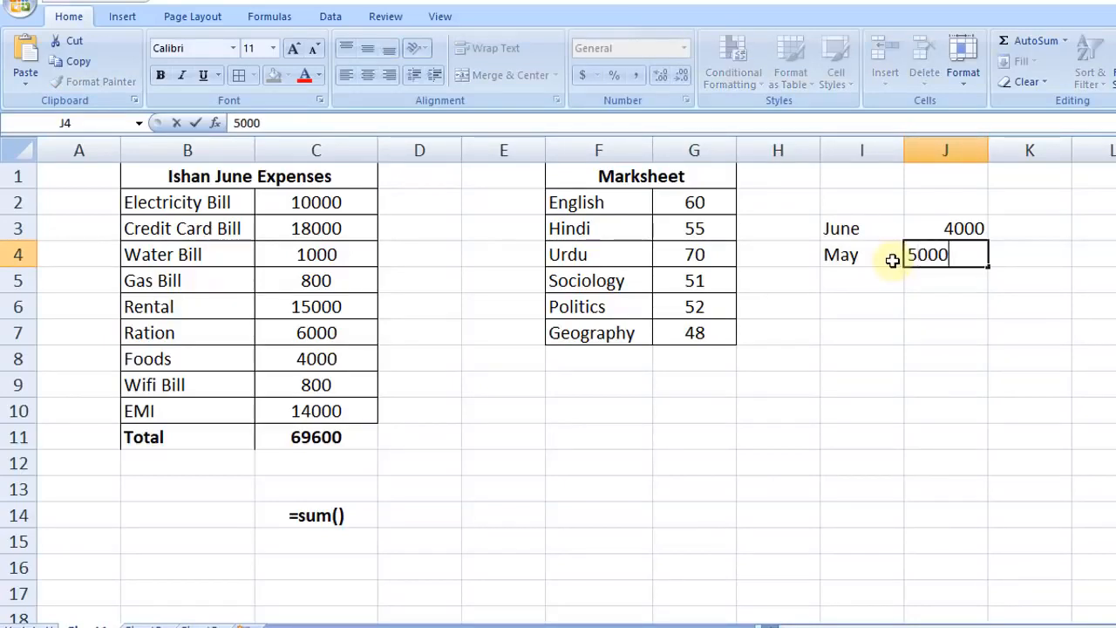
# Add January with the amount 15000 in I5:J5, below the May row.
pyautogui.click(860, 274)
pyautogui.write('January')
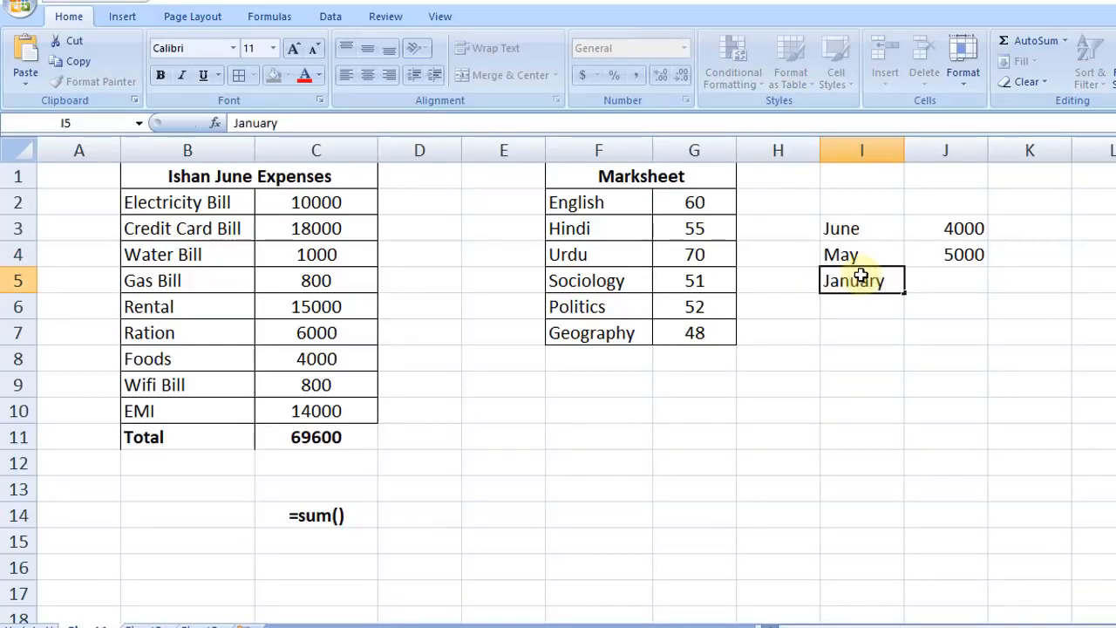
pyautogui.press('Tab')
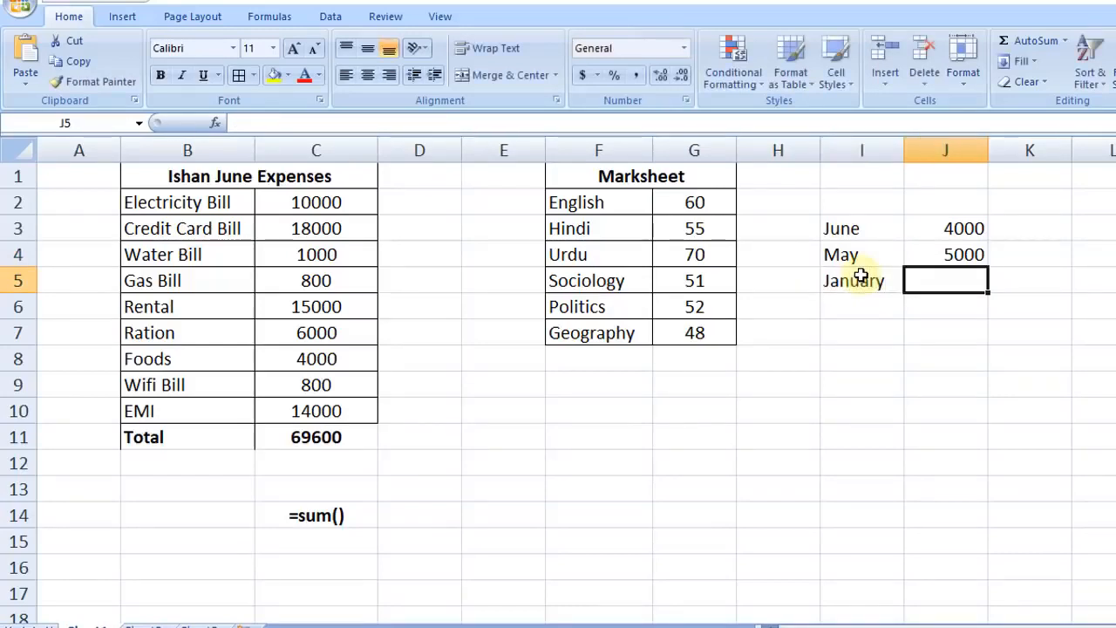
pyautogui.write('15000')
pyautogui.press('Return')
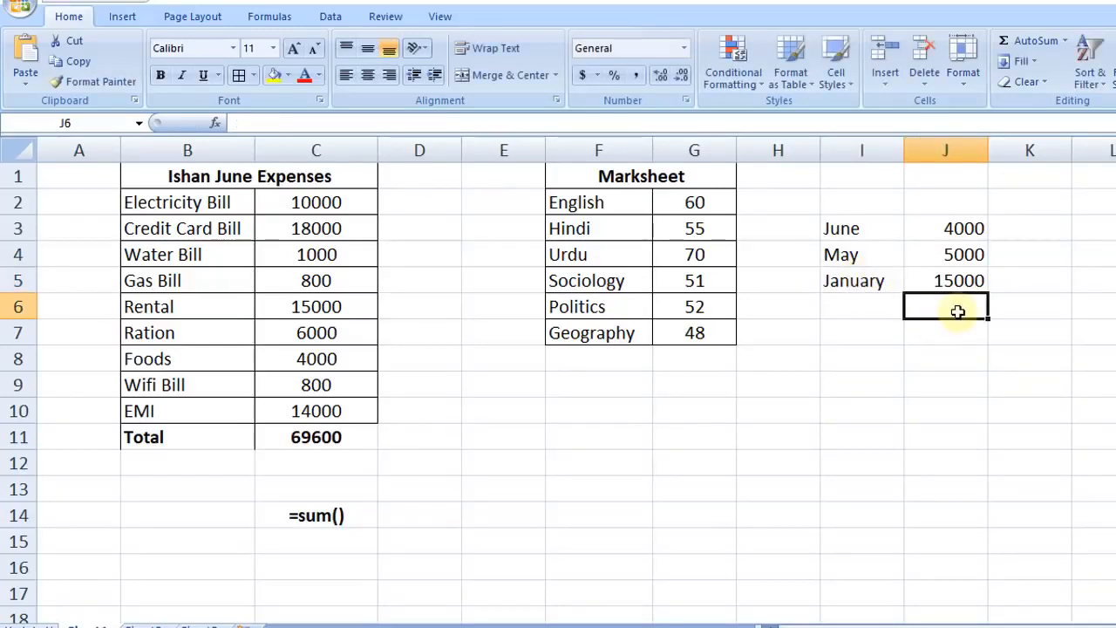
# Label F14 as Total and enter =sum(J3:J5) in G14 to add the three monthly amounts.
pyautogui.click(614, 493)
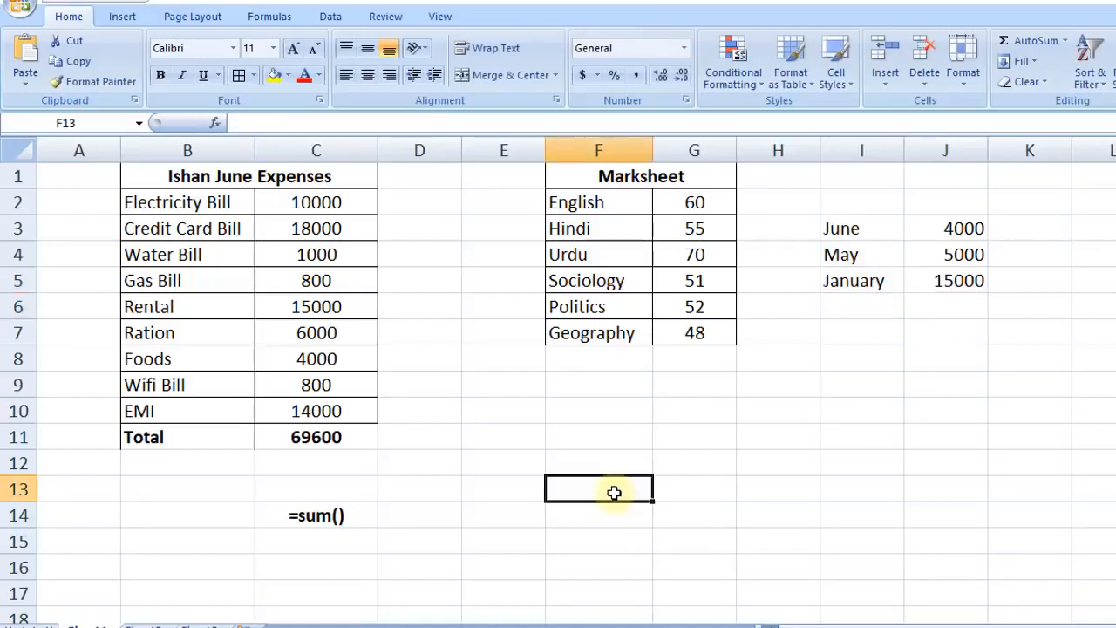
pyautogui.click(596, 517)
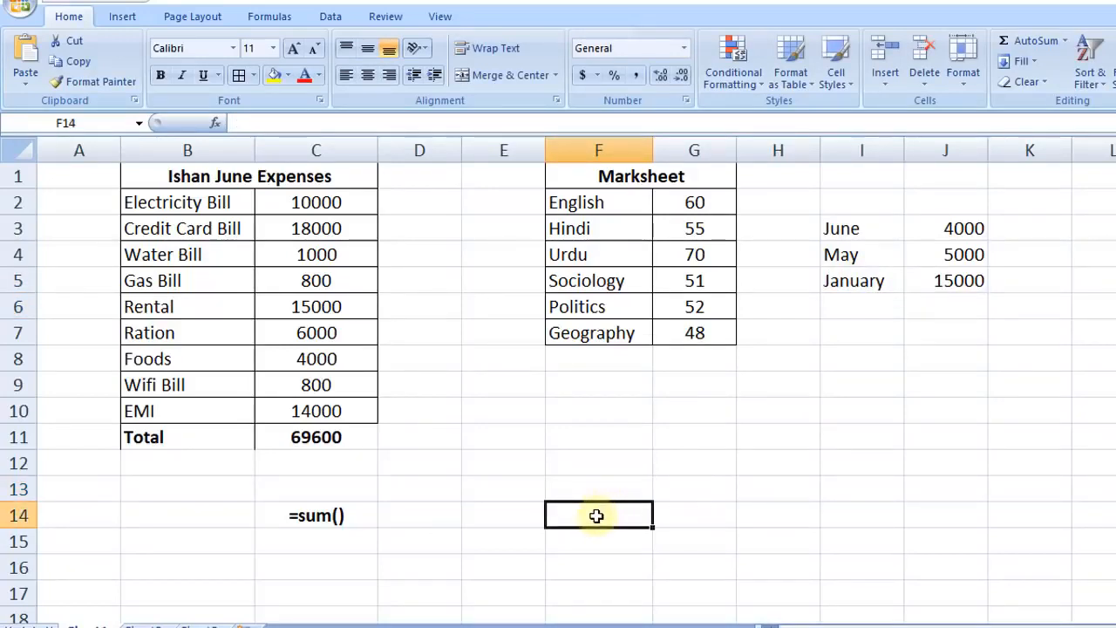
pyautogui.write('Total')
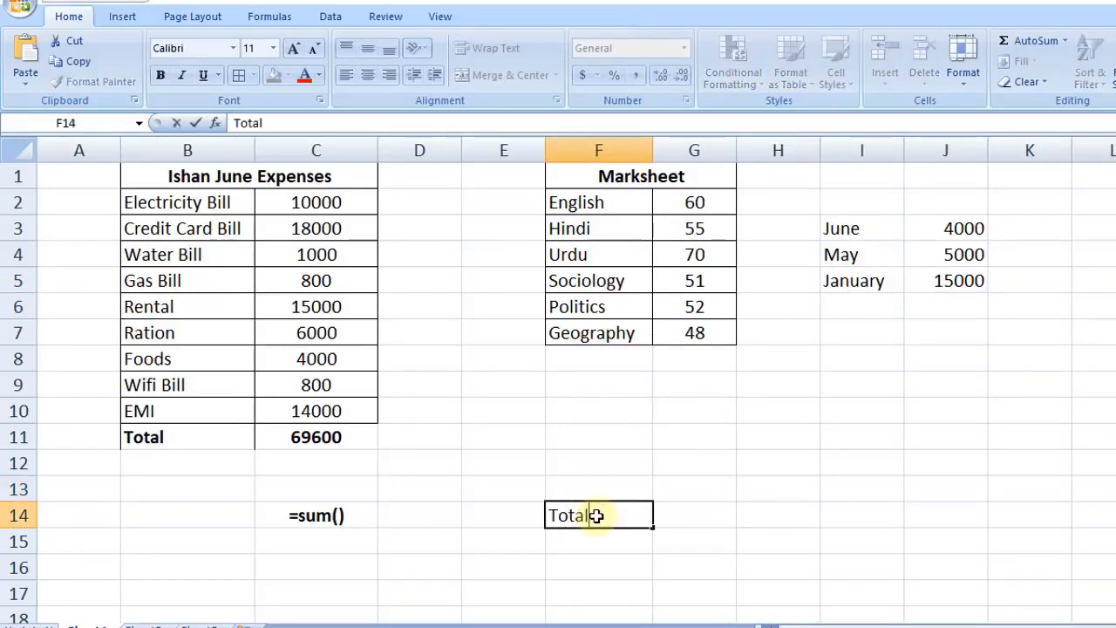
pyautogui.click(709, 524)
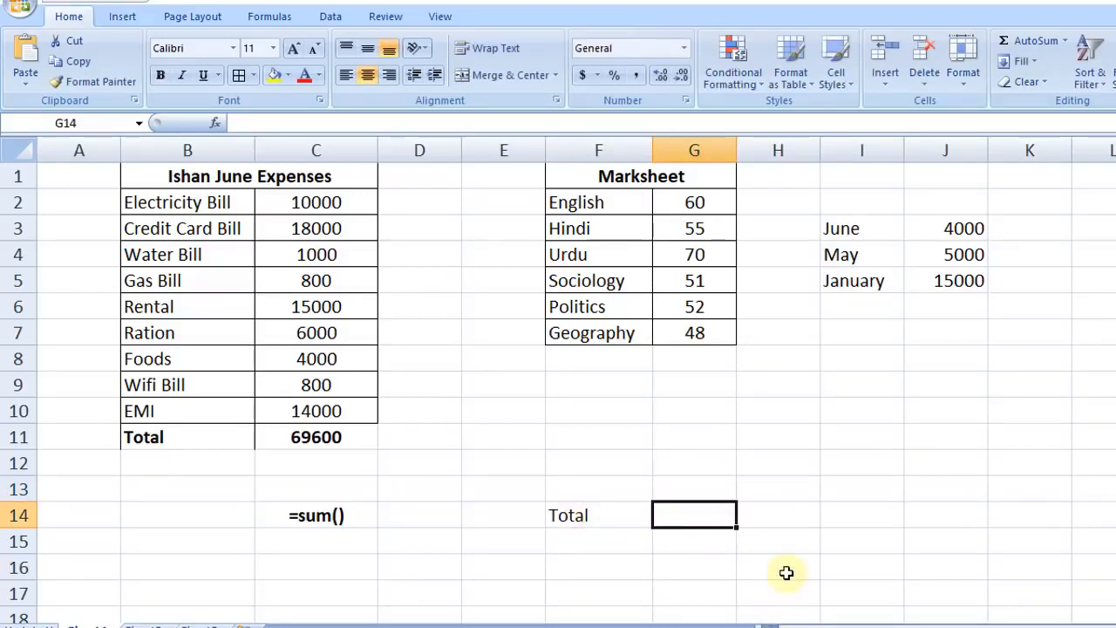
pyautogui.write('=sum')
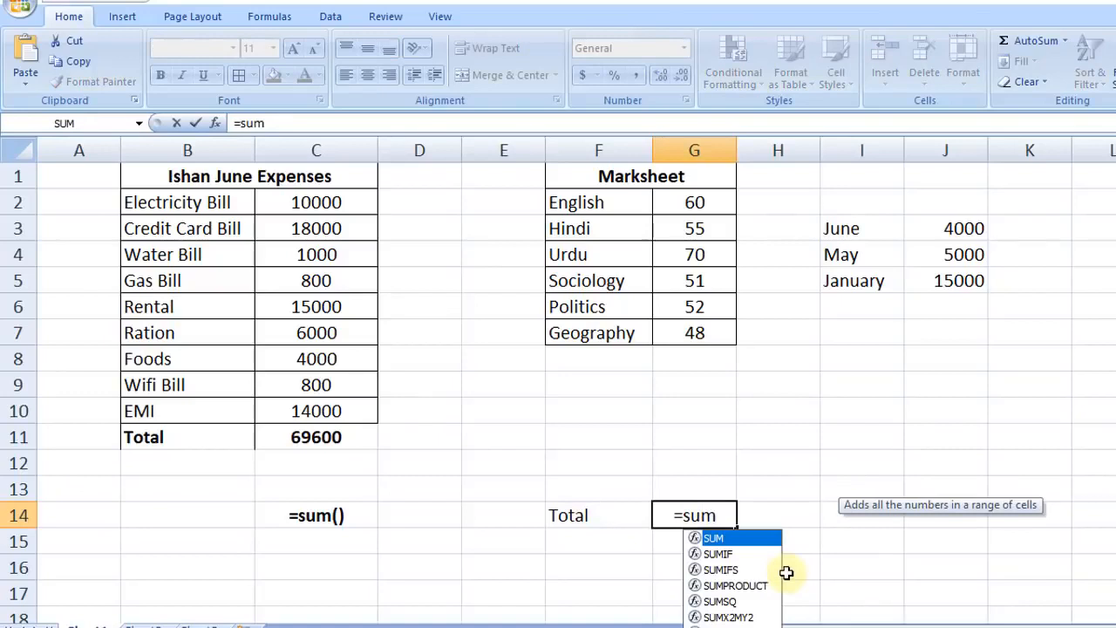
pyautogui.write('(')
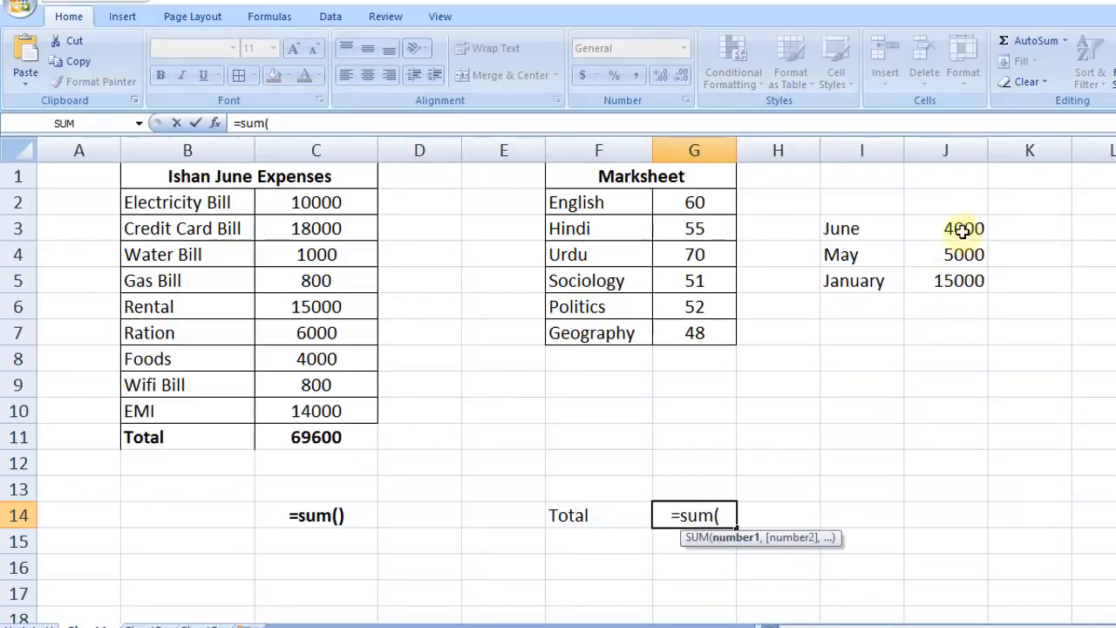
pyautogui.moveTo(967, 225); pyautogui.dragTo(962, 281)
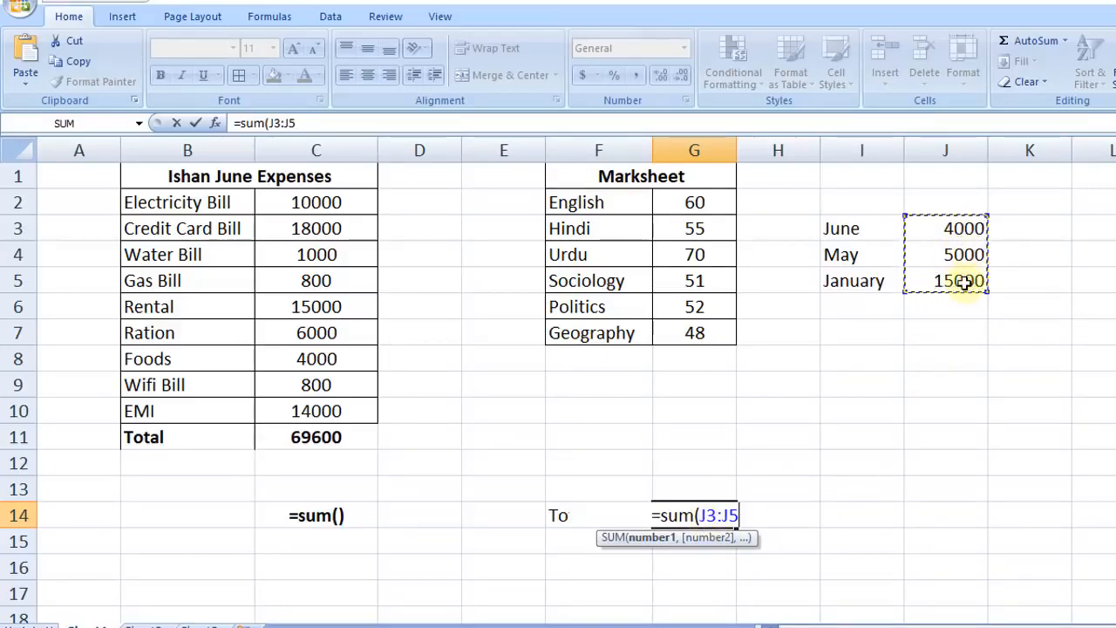
pyautogui.write(')')
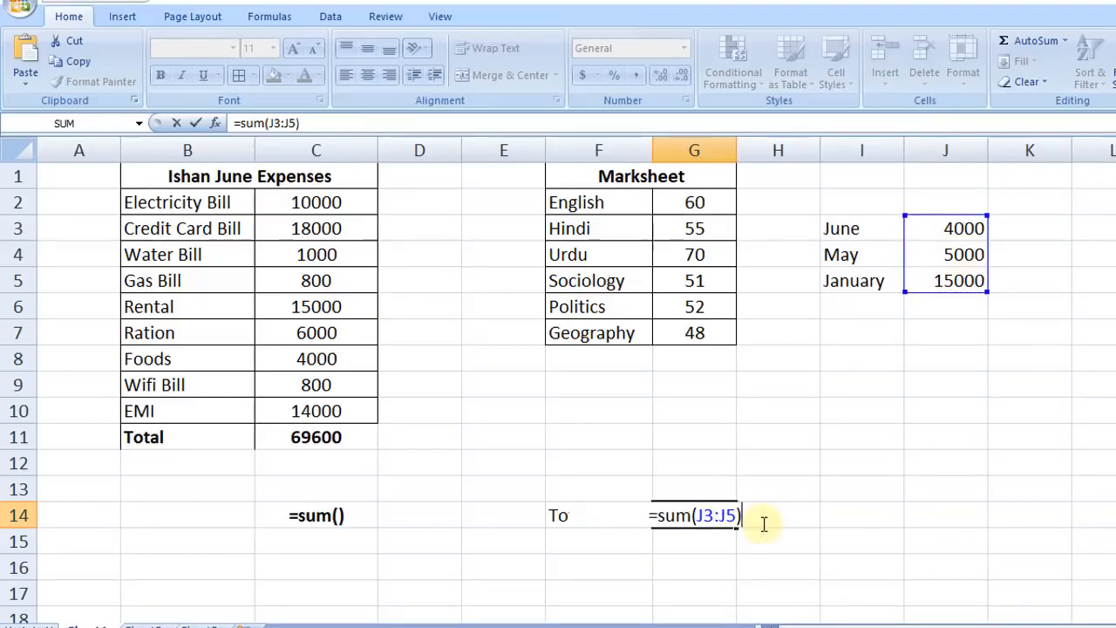
pyautogui.press('Return')
pyautogui.click(711, 515)
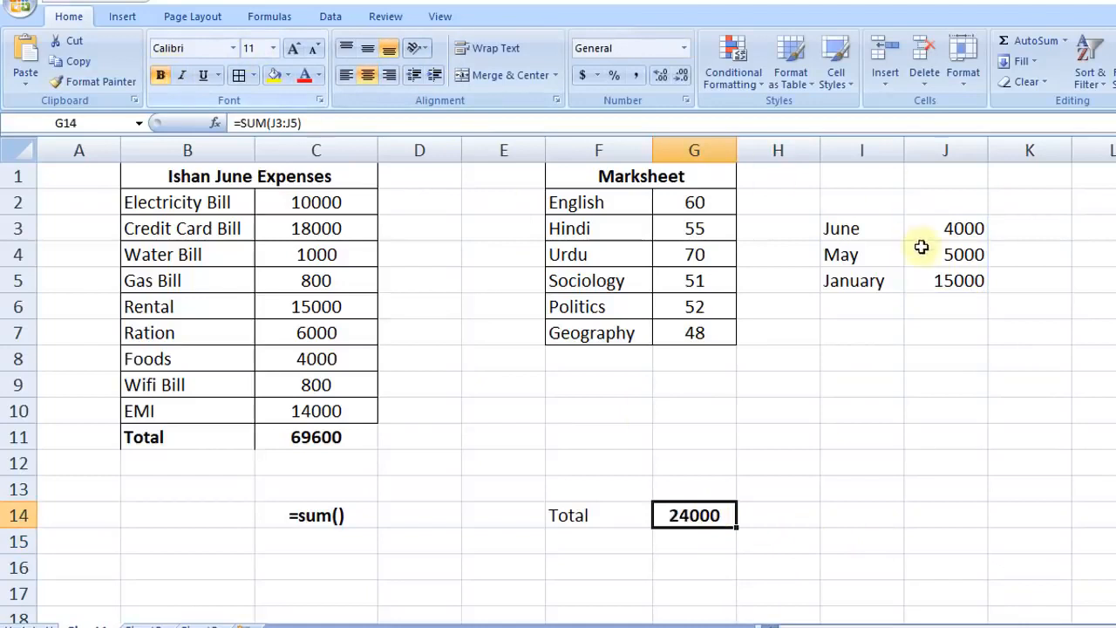
pyautogui.moveTo(957, 228); pyautogui.dragTo(954, 270)
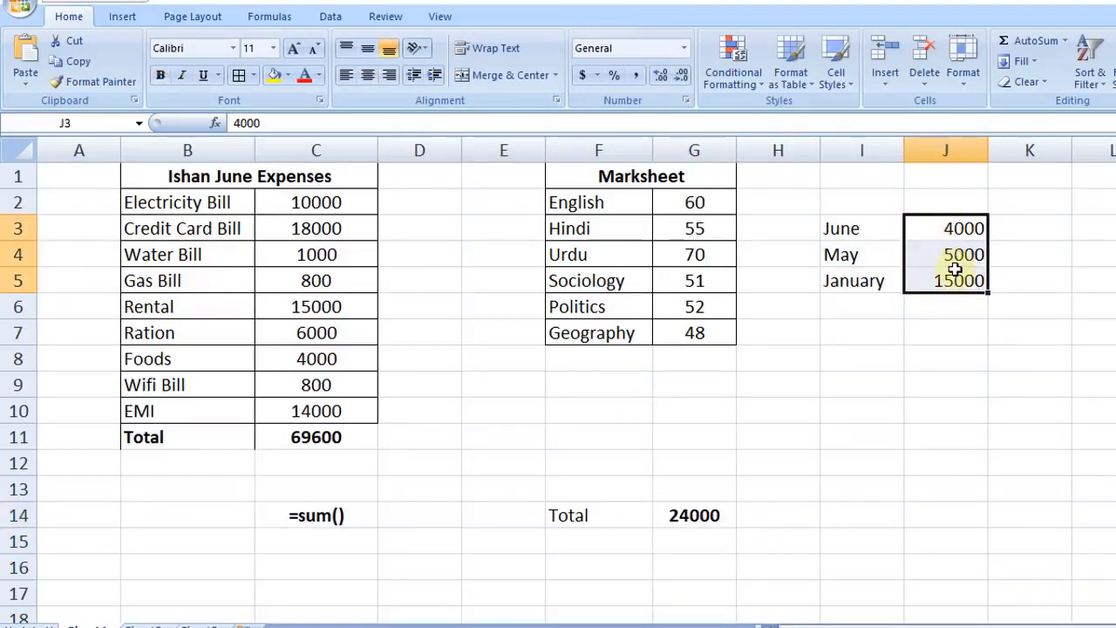
pyautogui.click(698, 515)
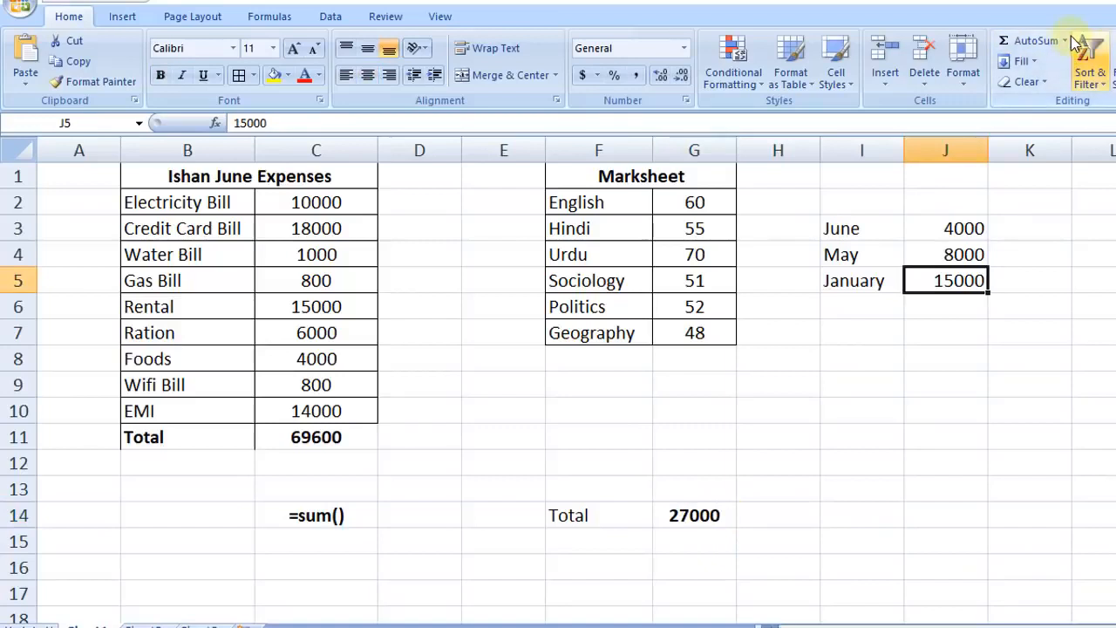
pyautogui.click(1064, 40)
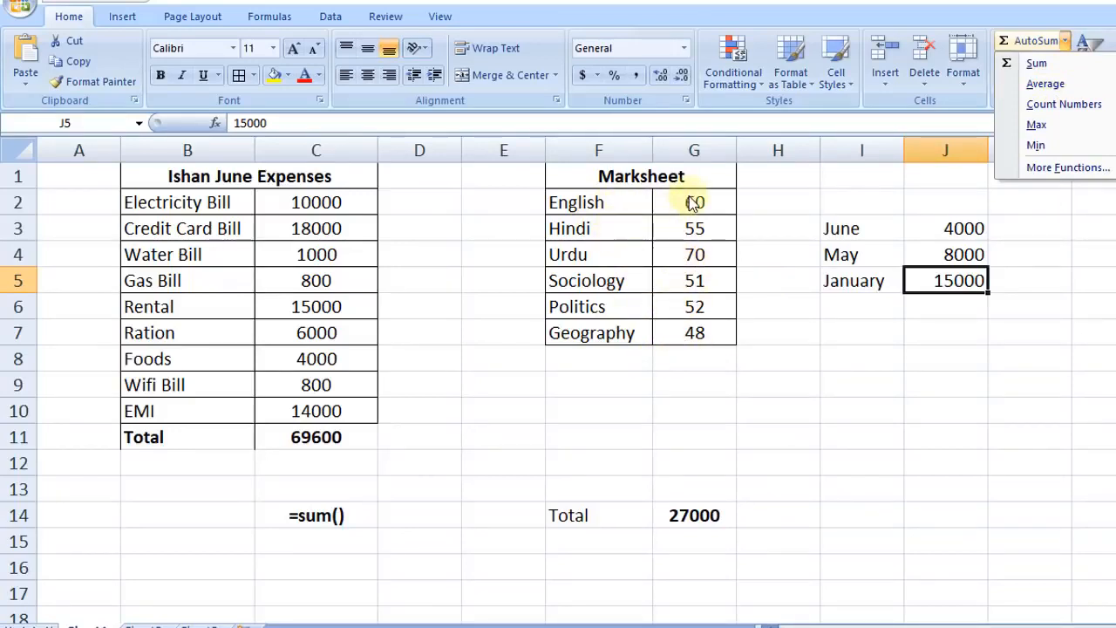
# Label cell F8, directly below Geography in the marksheet, as Average.
pyautogui.click(619, 354)
pyautogui.click(619, 354)
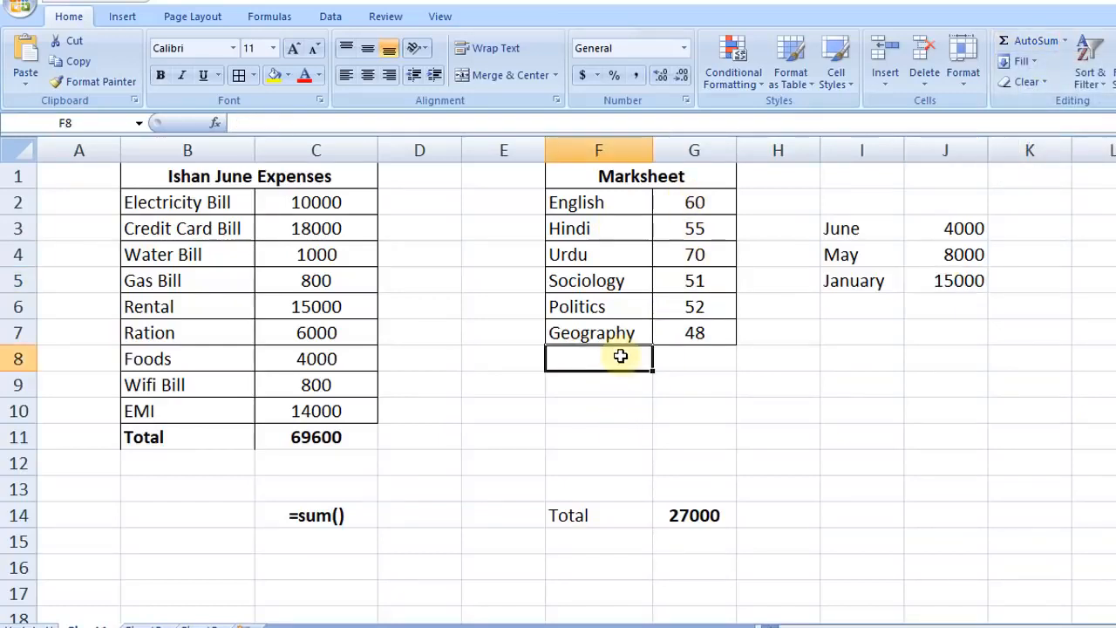
pyautogui.write('Av')
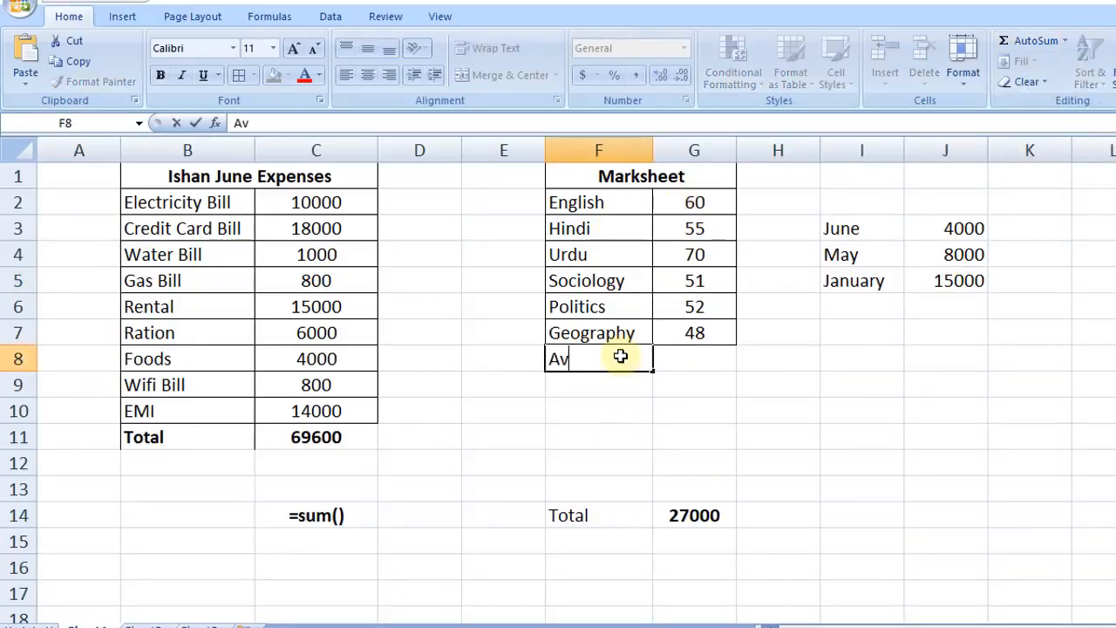
pyautogui.write('erage')
# Average the marks G2:G7 into G8 with AutoSum's Average function and make the result bold.
pyautogui.click(684, 356)
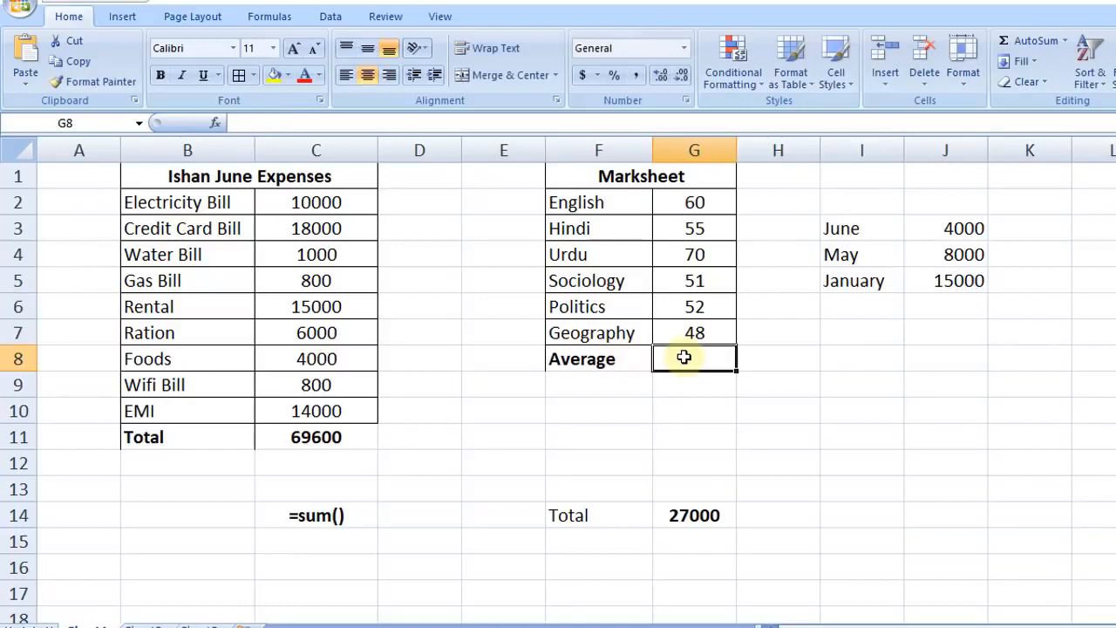
pyautogui.moveTo(704, 203); pyautogui.dragTo(718, 359)
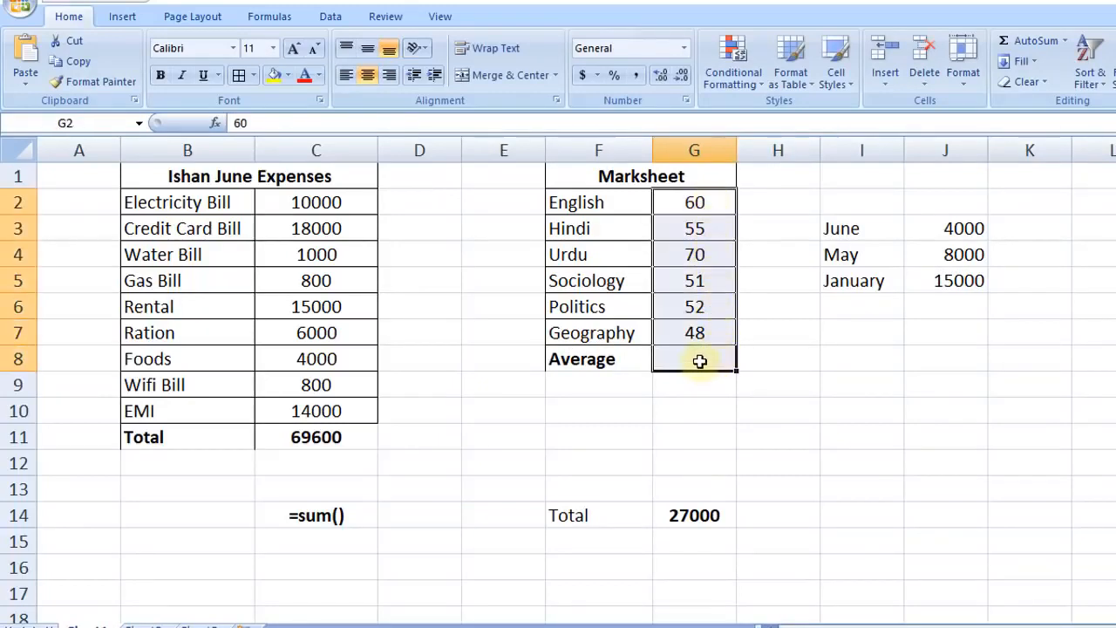
pyautogui.click(1069, 41)
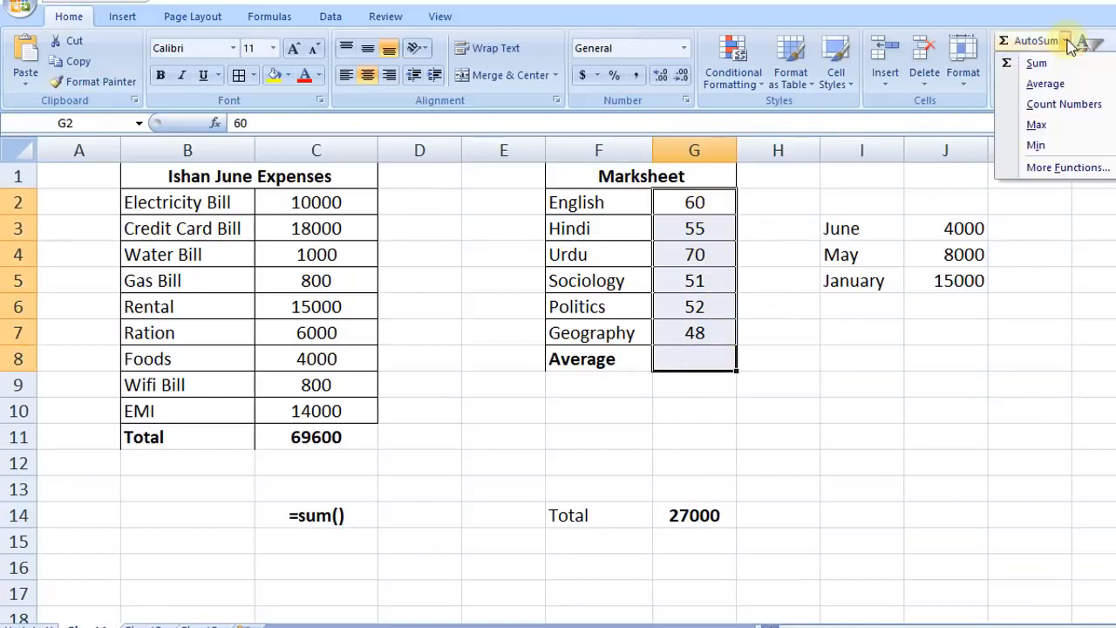
pyautogui.click(1051, 84)
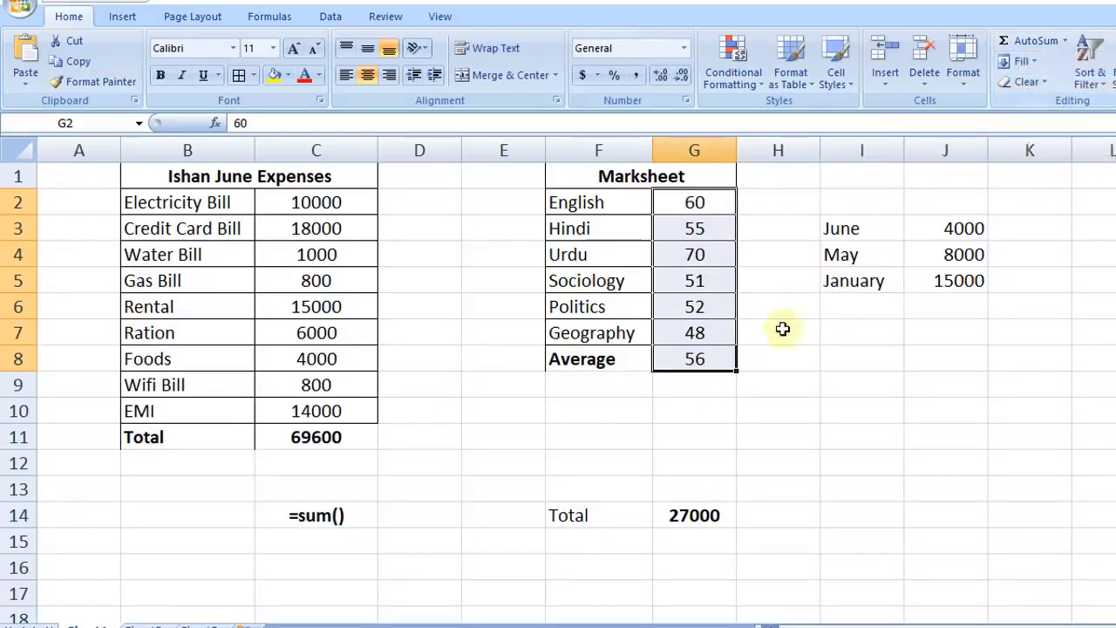
pyautogui.click(705, 361)
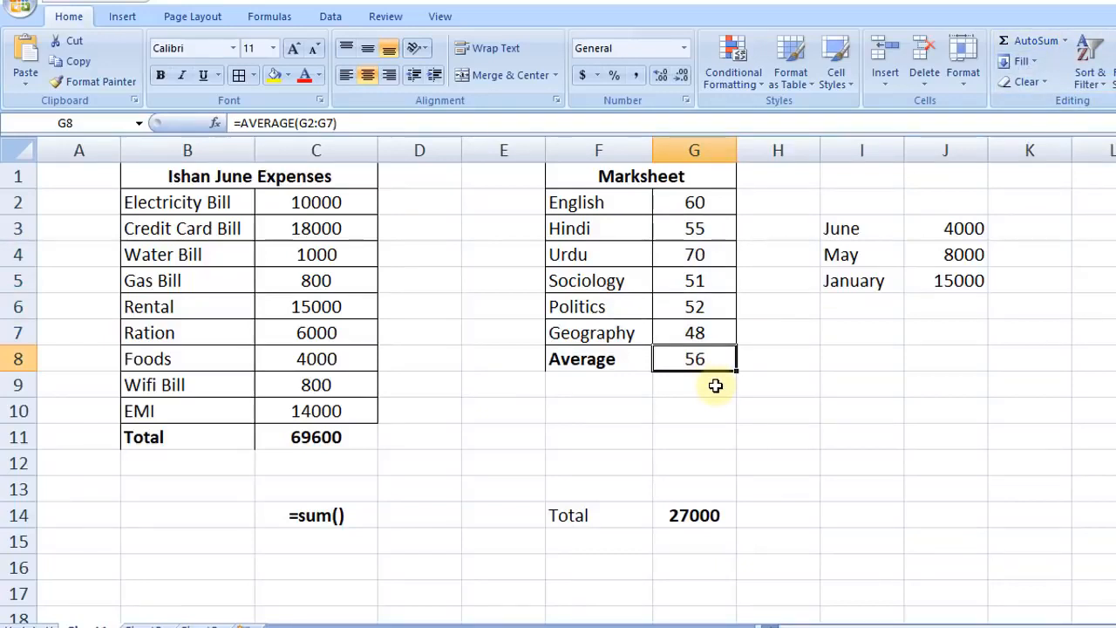
pyautogui.click(162, 79)
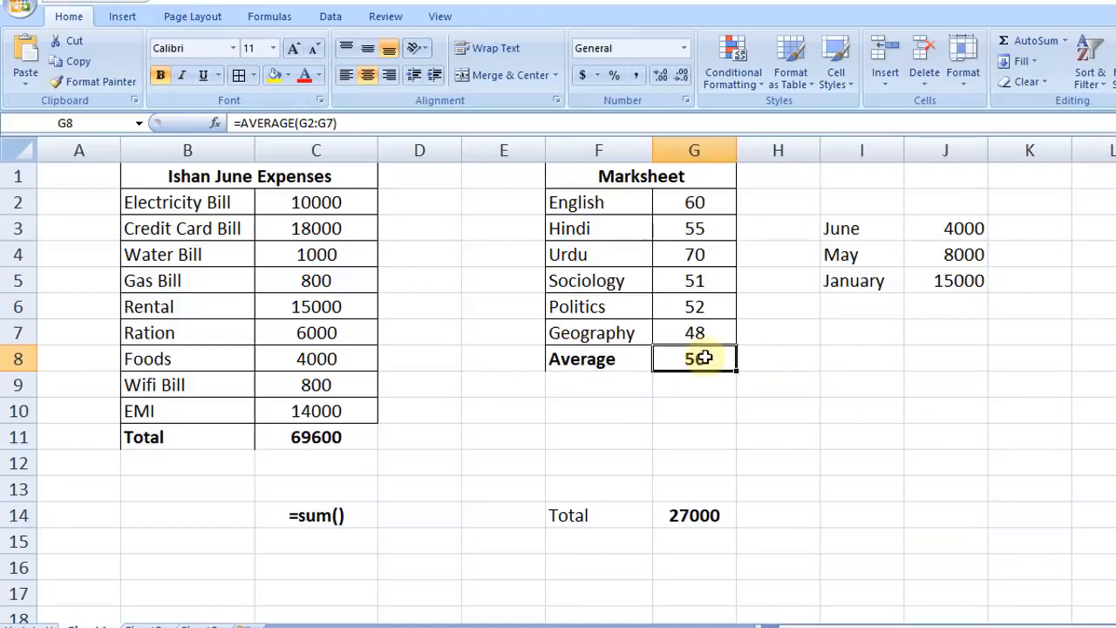
# Clear G8 and begin a manual formula there with =AVERAGE(g2 as its first reference.
pyautogui.press('Delete')
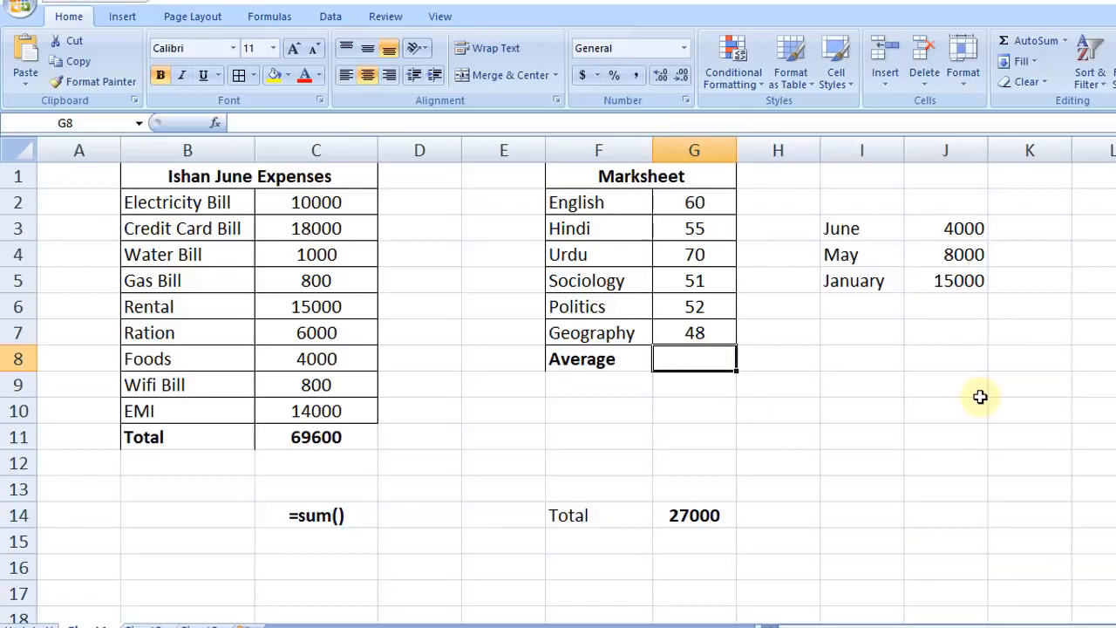
pyautogui.write('=a')
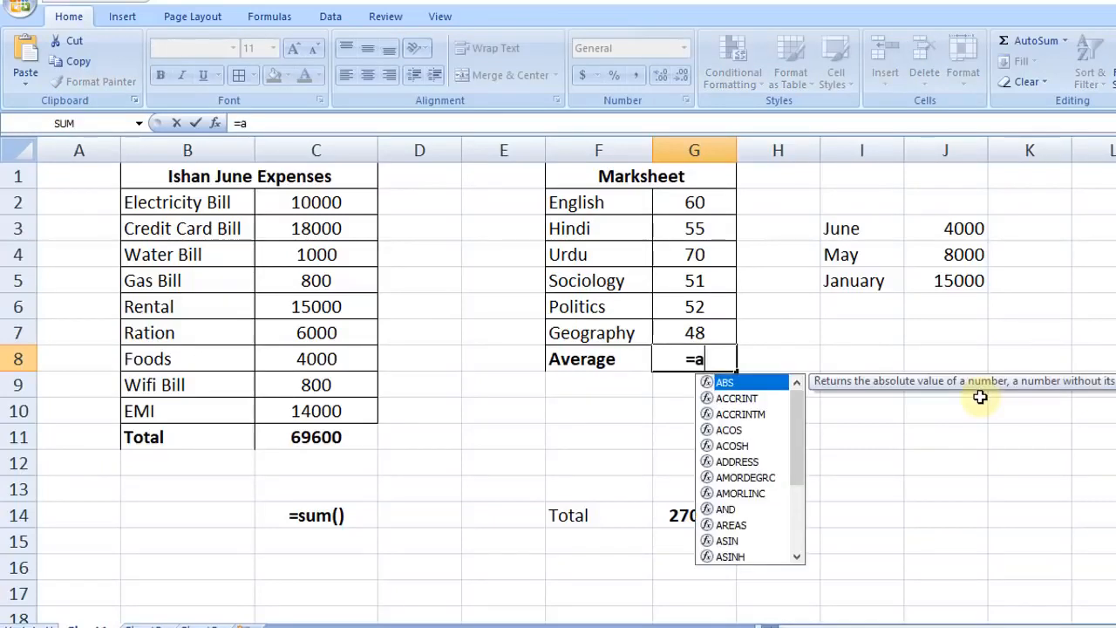
pyautogui.write('ve')
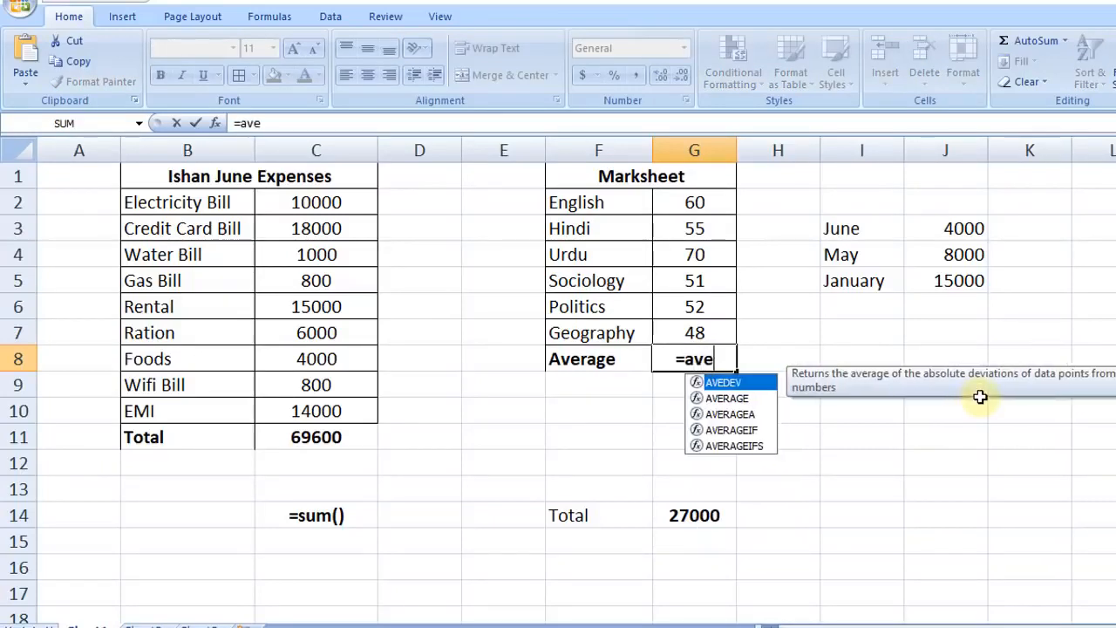
pyautogui.write('ra')
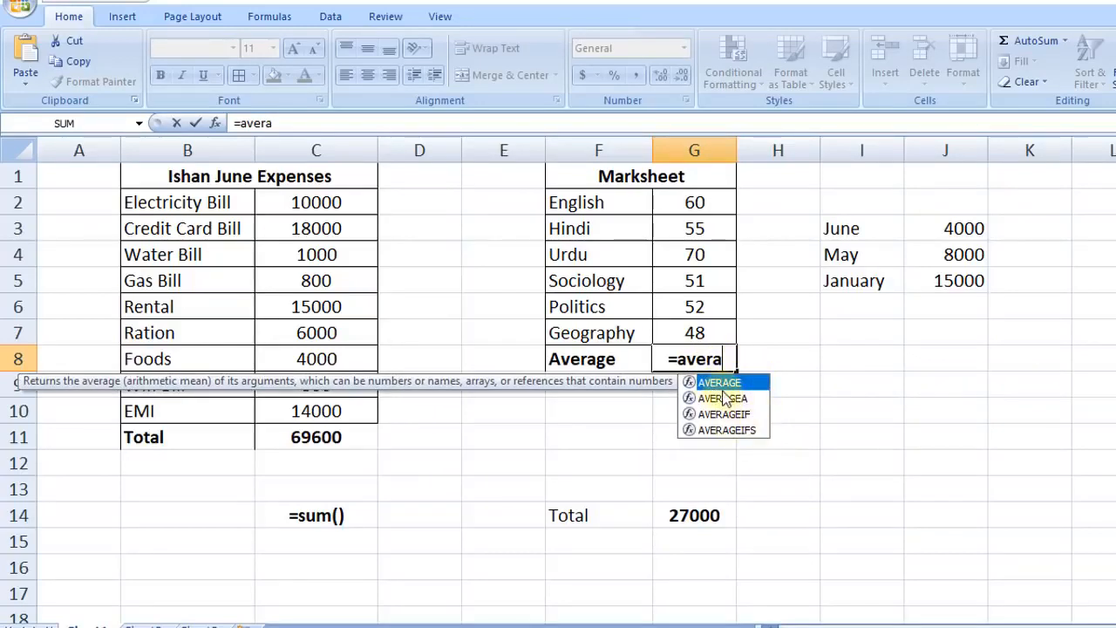
pyautogui.doubleClick(726, 383)
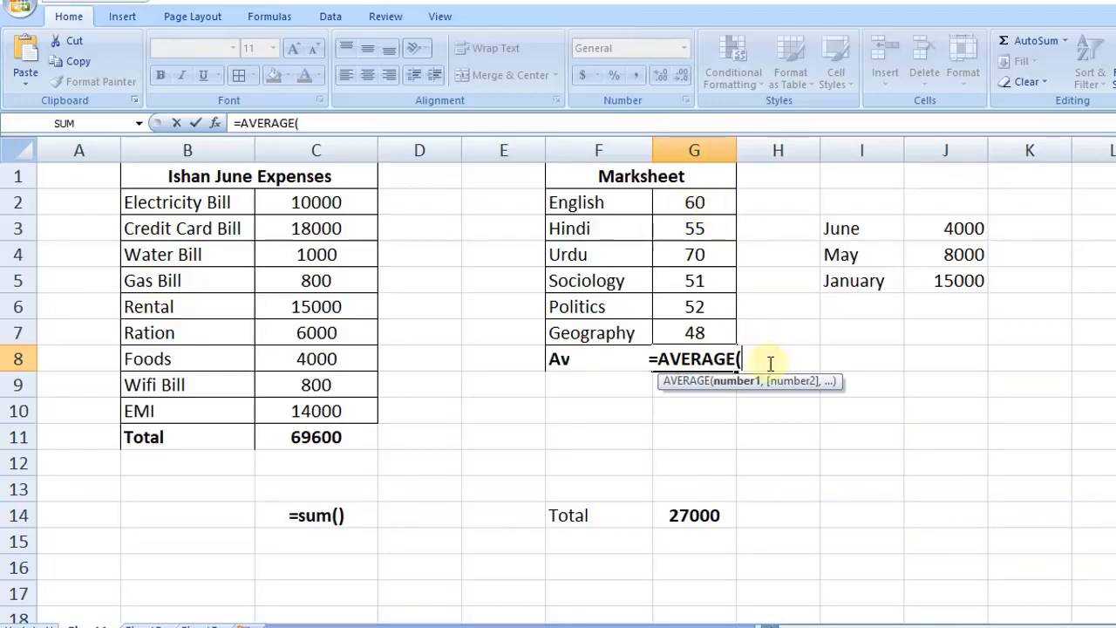
pyautogui.write('g2')
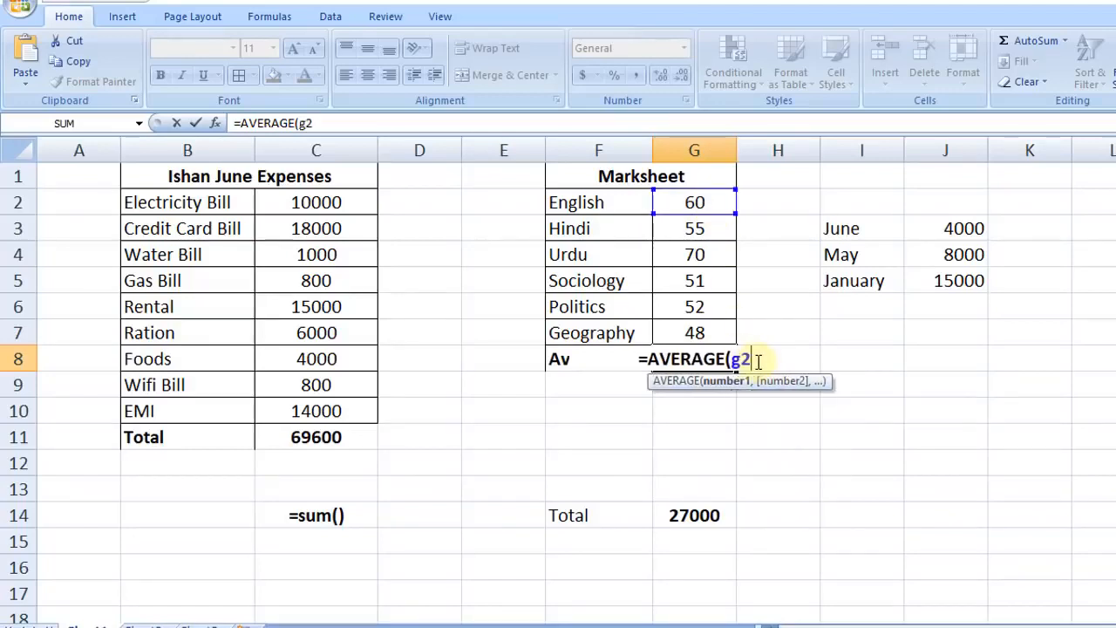
pyautogui.write(',')
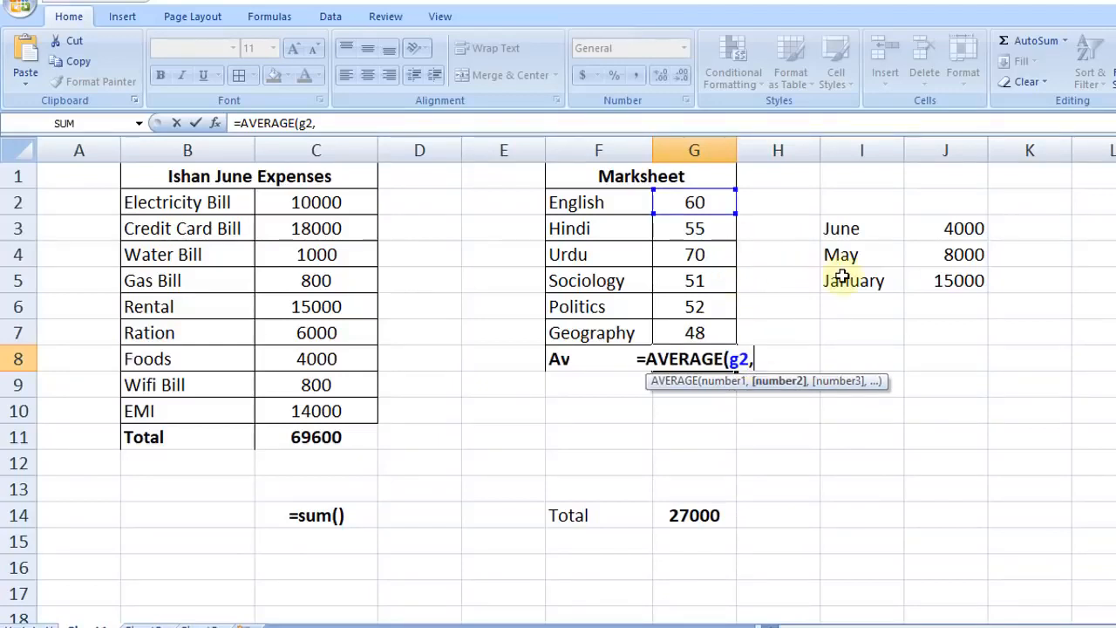
pyautogui.write('g3')
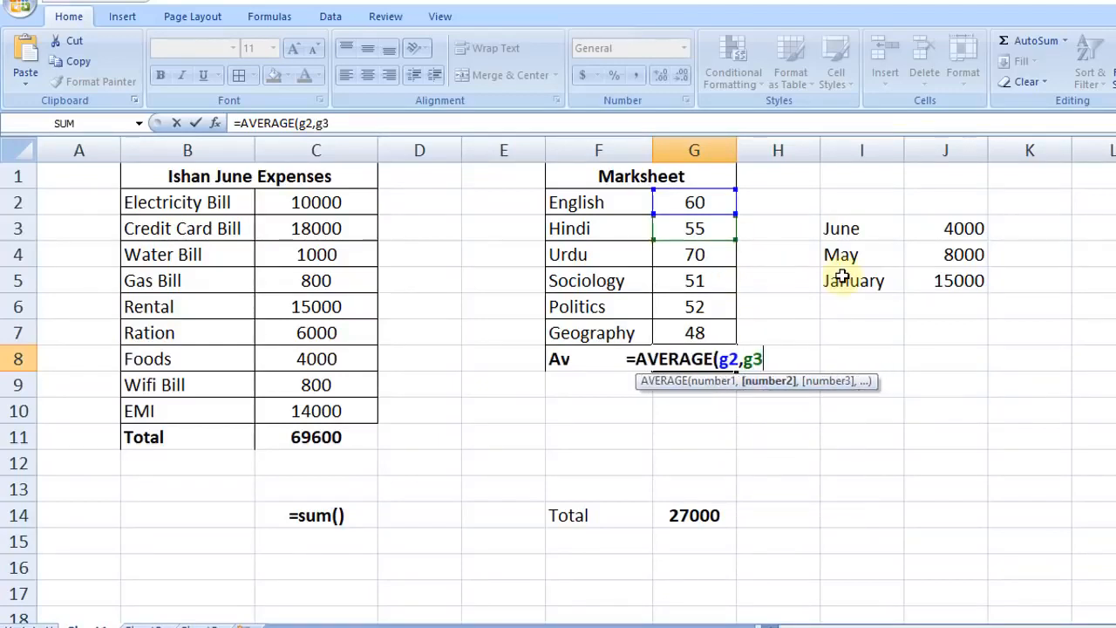
pyautogui.press('BackSpace')
pyautogui.press('BackSpace')
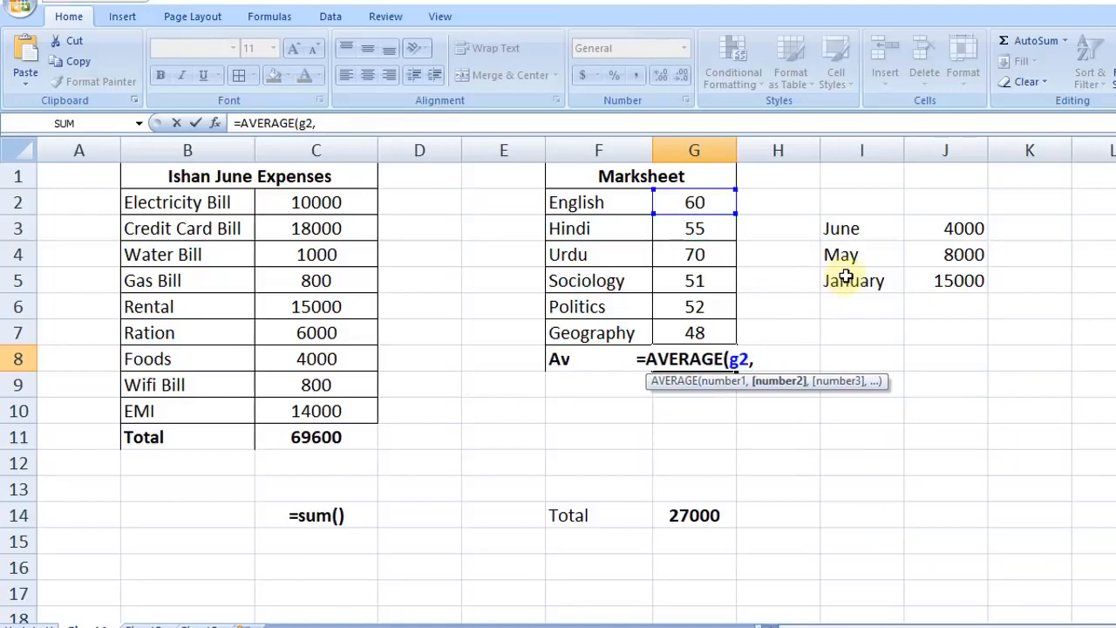
pyautogui.press('BackSpace')
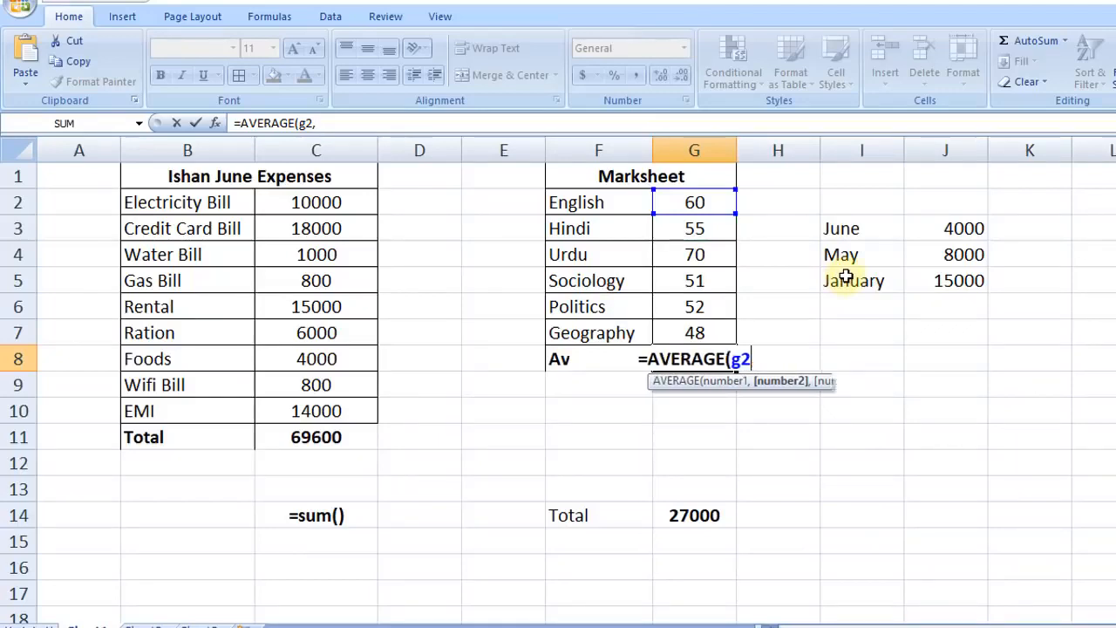
# Complete the G8 formula as =AVERAGE(g2:g7) to average all the marks, and select its result.
pyautogui.write(':')
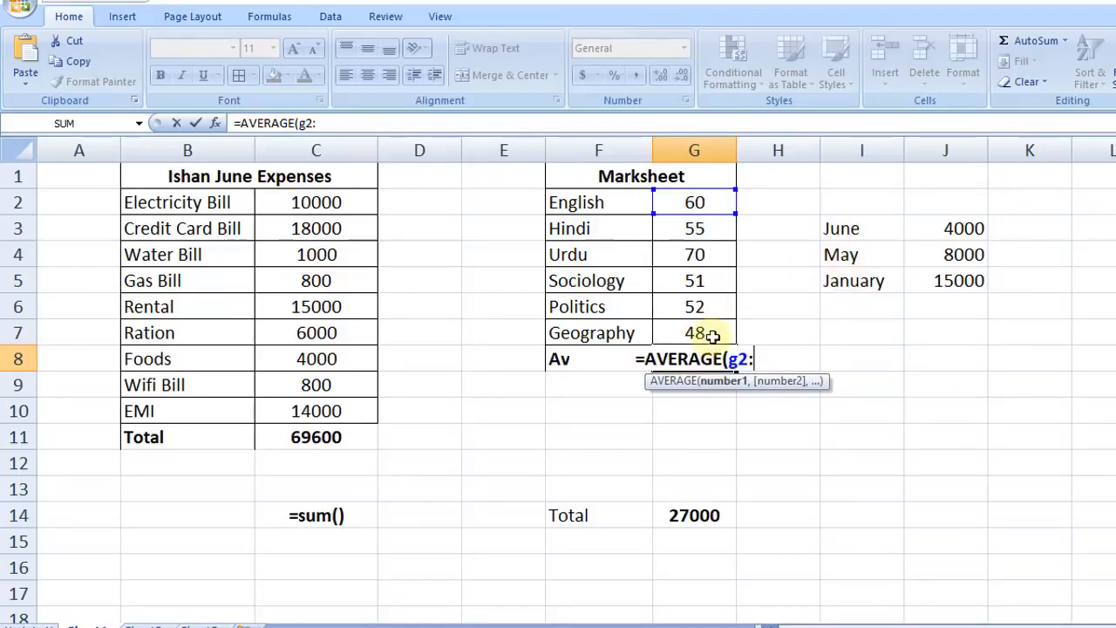
pyautogui.write('g7)')
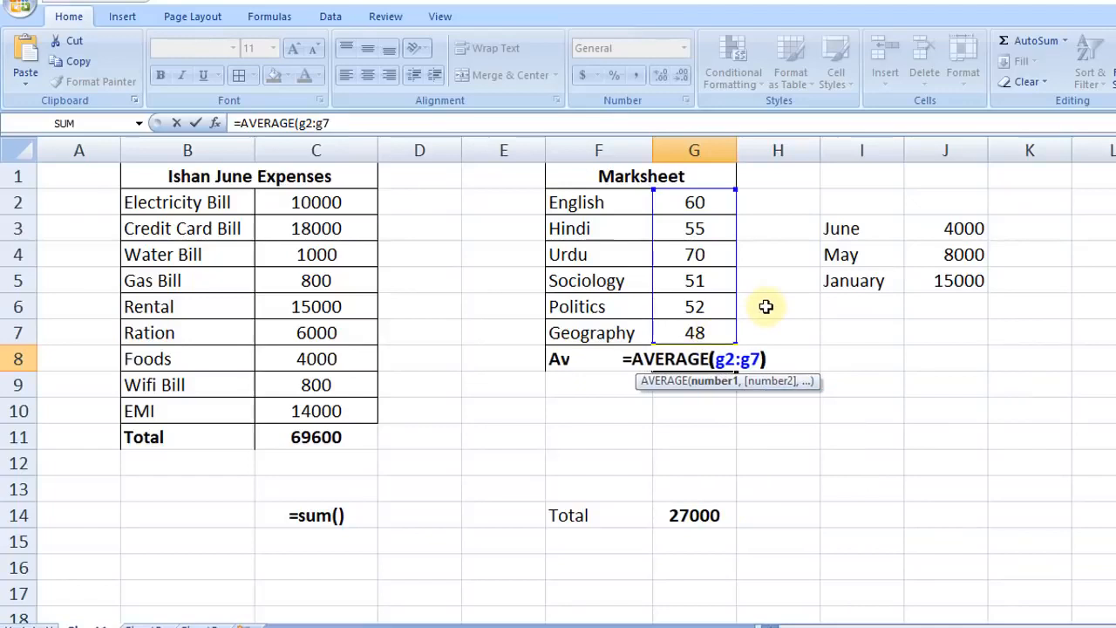
pyautogui.press('Return')
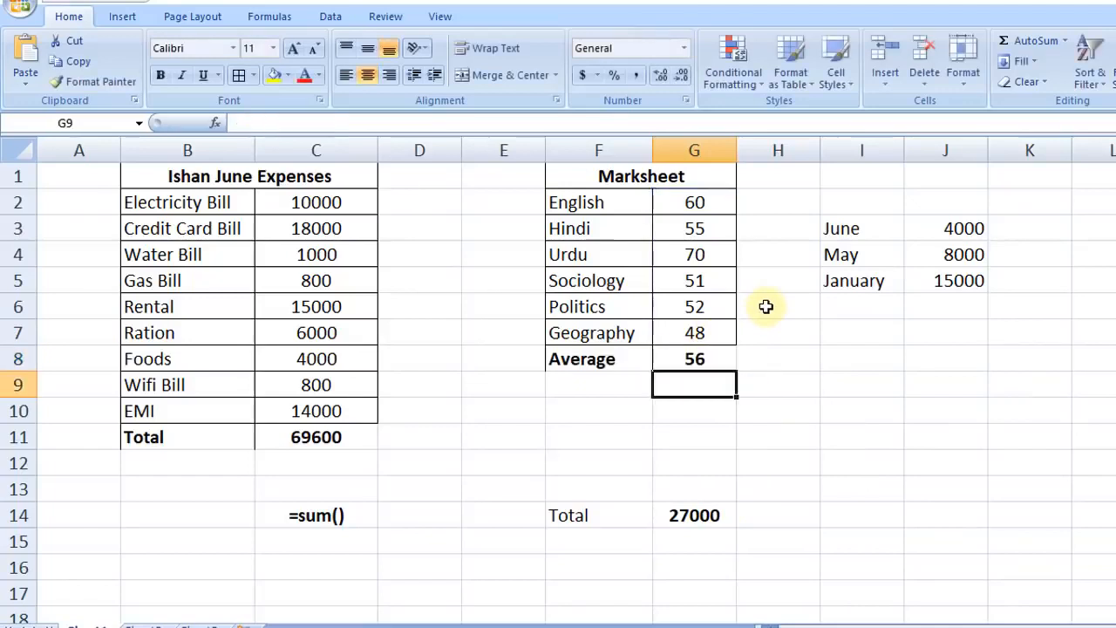
pyautogui.click(703, 358)
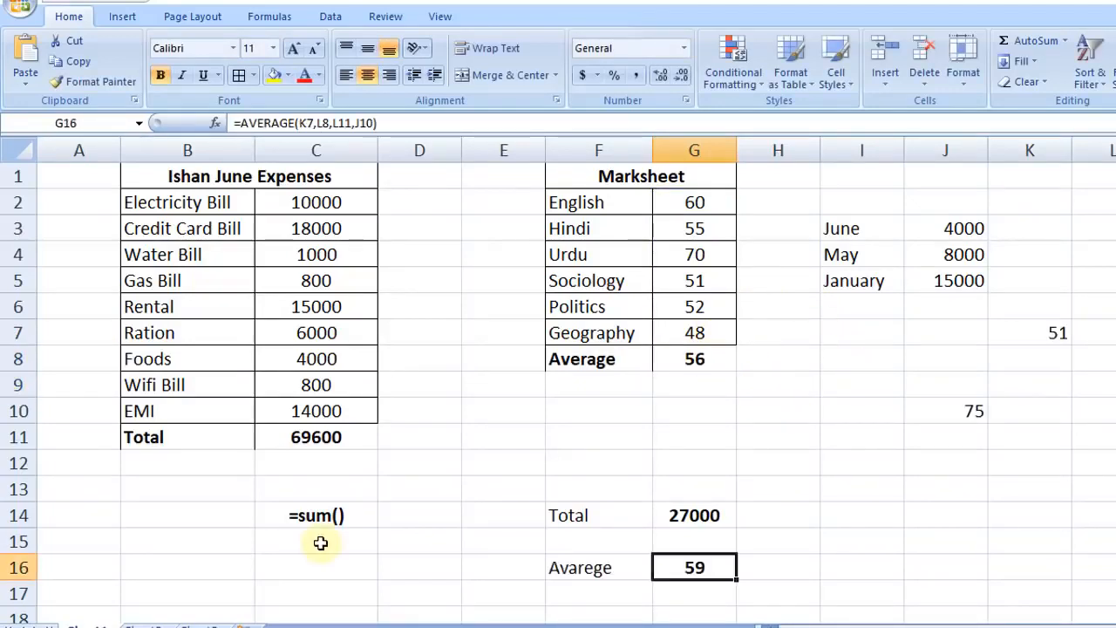
# Enter =average() as plain text in C15, below the =sum() note.
pyautogui.click(319, 540)
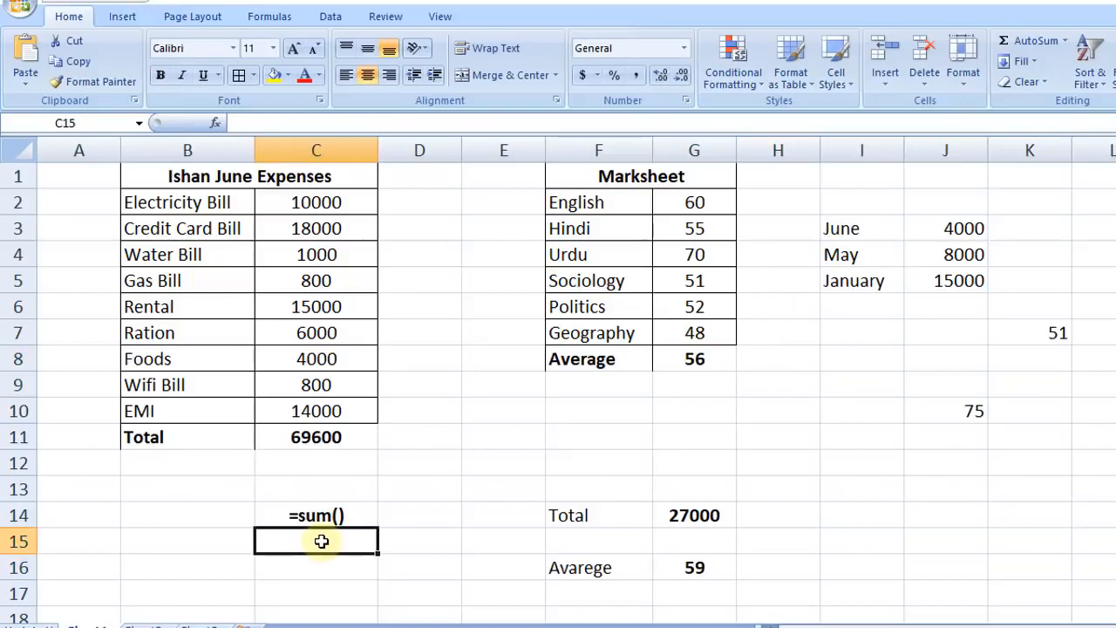
pyautogui.write("'")
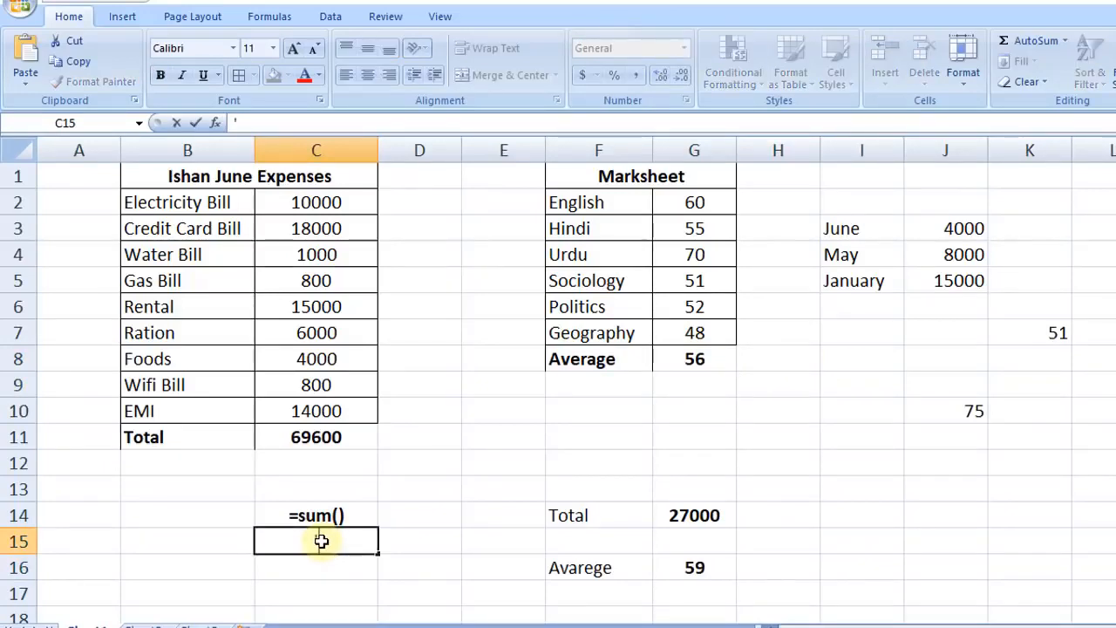
pyautogui.write('=average()')
pyautogui.hotkey('ctrl', 'Return')
# Count the expense amounts C2:C10 into C11 with AutoSum's Count Numbers function.
pyautogui.click(1065, 41)
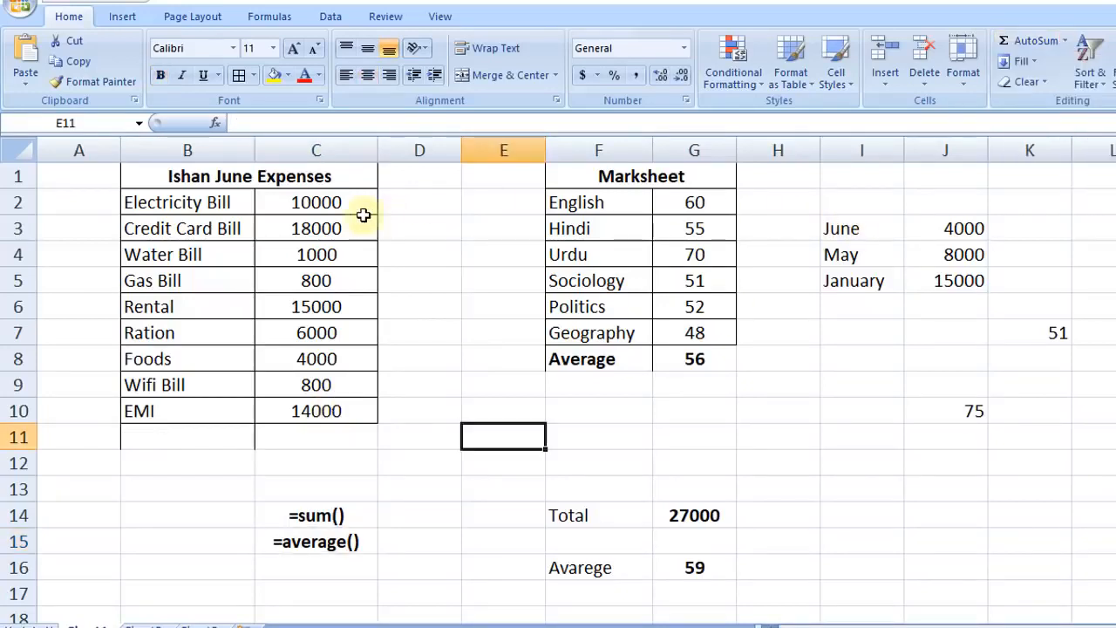
pyautogui.moveTo(355, 214); pyautogui.dragTo(361, 435)
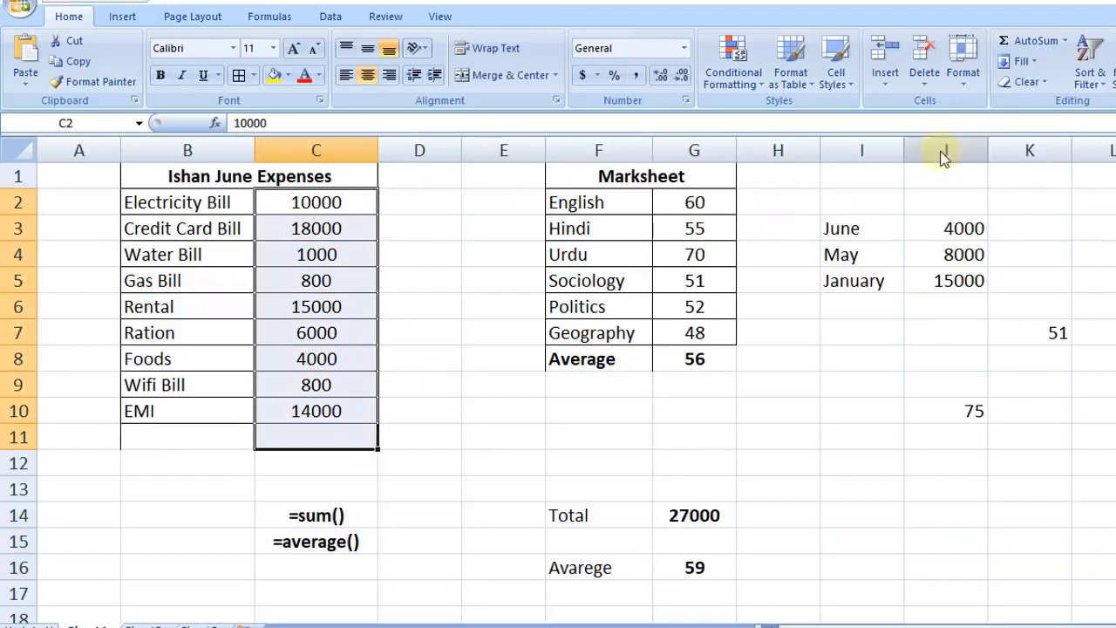
pyautogui.click(1065, 42)
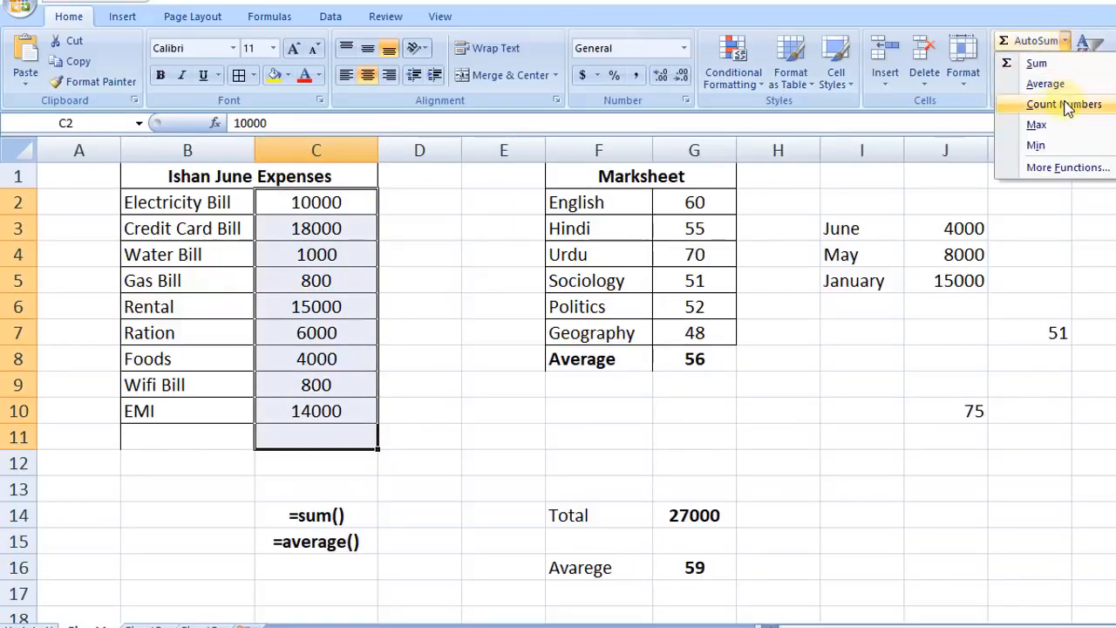
pyautogui.click(1069, 102)
pyautogui.click(342, 441)
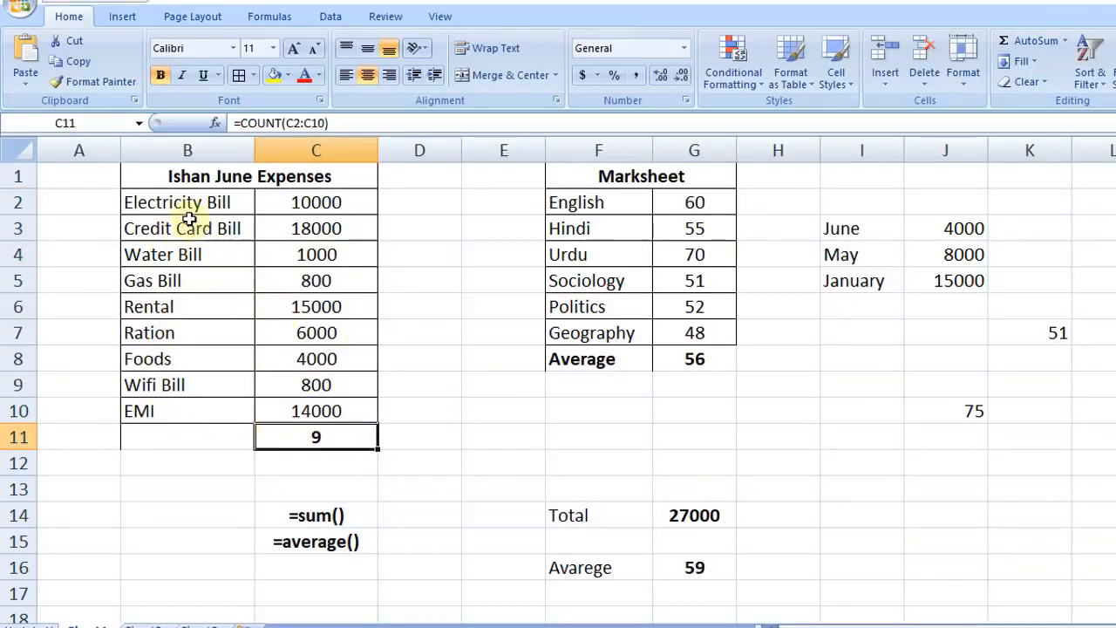
# Go through the expense items in column B one by one to check them against the count in C11.
pyautogui.click(163, 206)
pyautogui.click(162, 230)
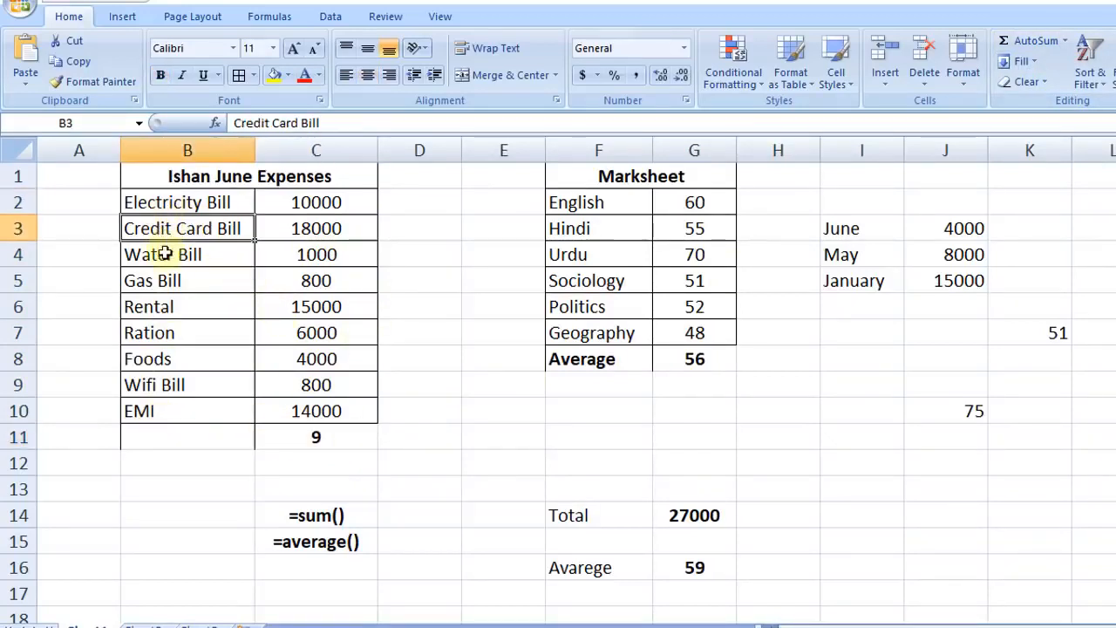
pyautogui.click(164, 254)
pyautogui.click(178, 308)
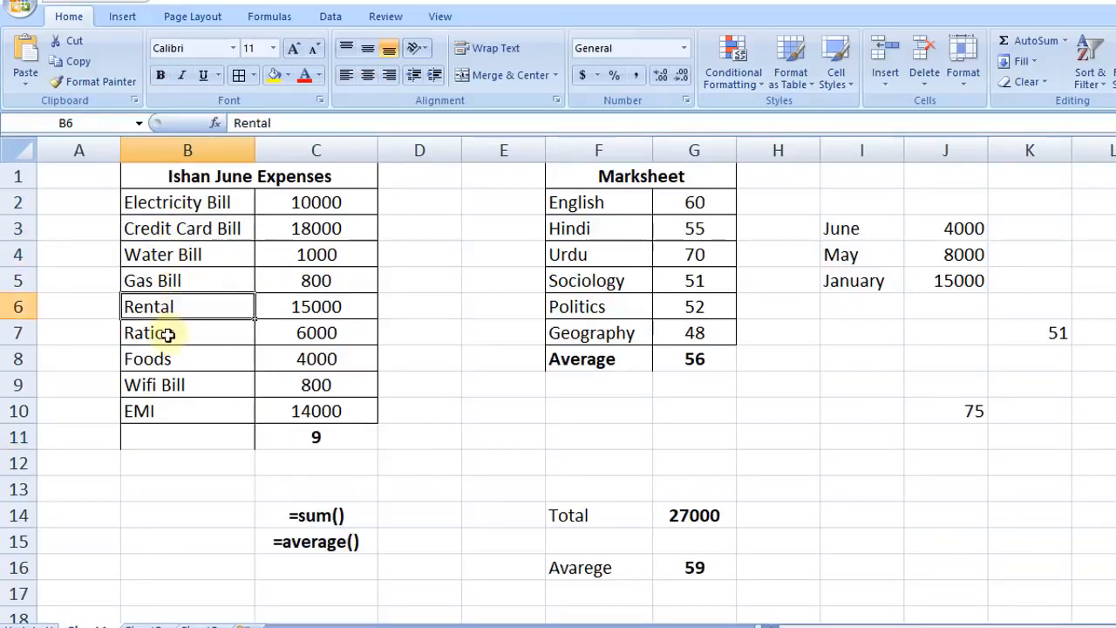
pyautogui.click(172, 331)
pyautogui.click(165, 359)
pyautogui.click(155, 384)
pyautogui.click(153, 410)
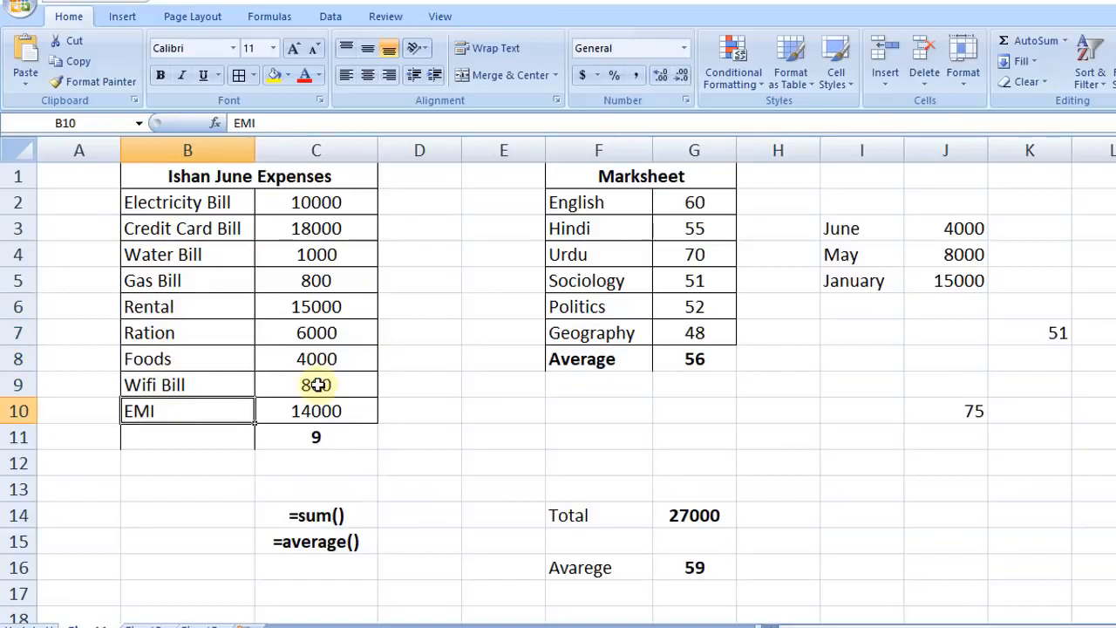
# Clear the count formula from C11.
pyautogui.click(348, 441)
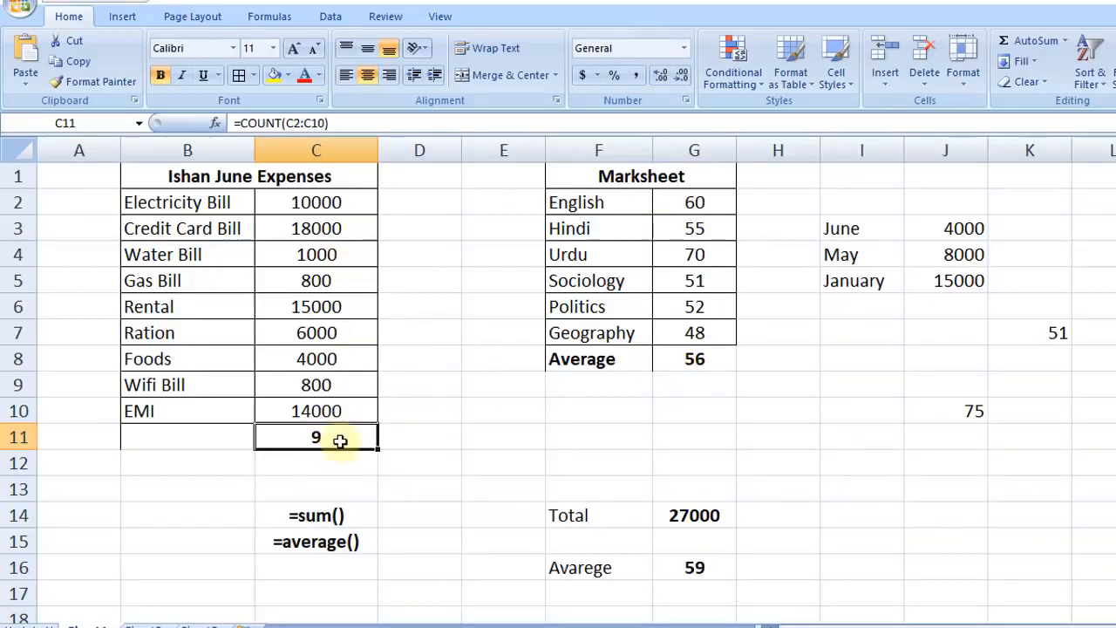
pyautogui.press('Delete')
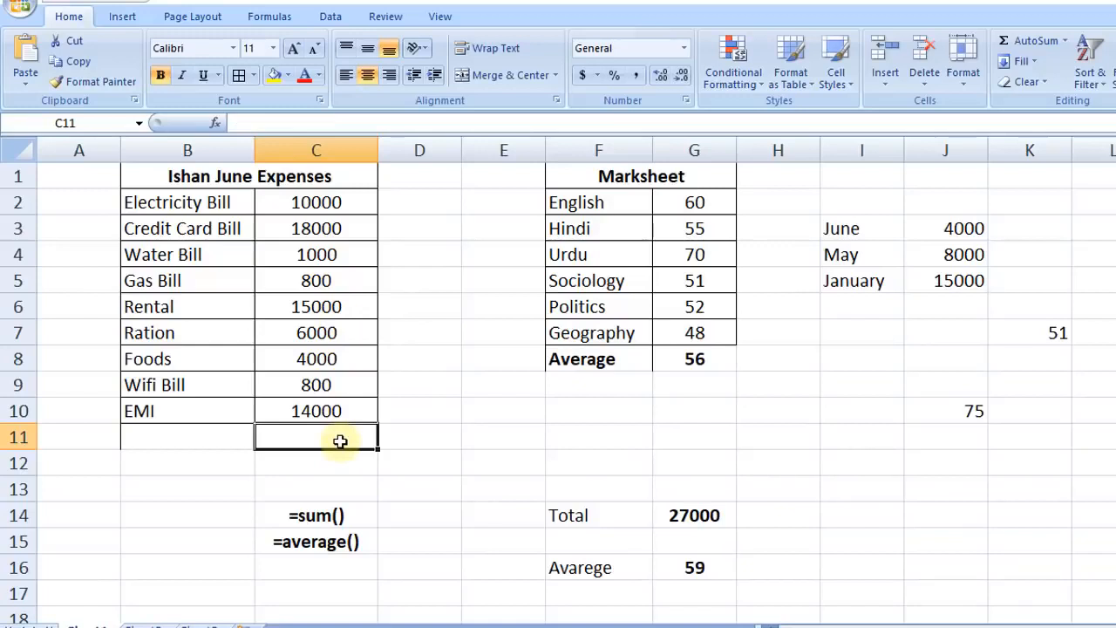
# Count the expense amounts in C11 with a manually entered =COUNT(C2:C10) formula.
pyautogui.write('=')
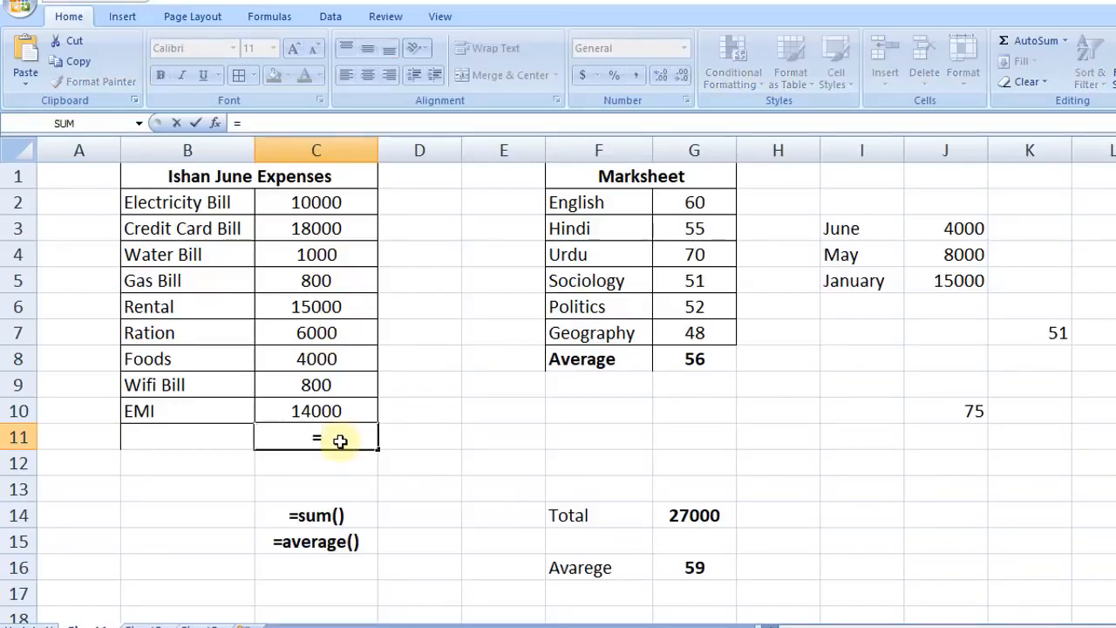
pyautogui.write('coun')
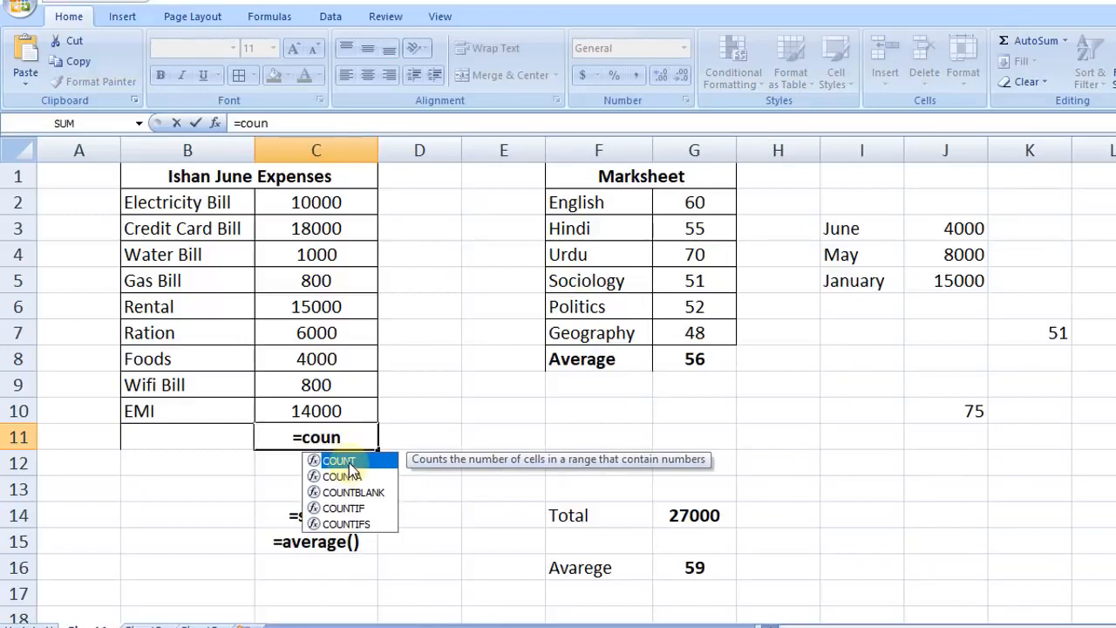
pyautogui.doubleClick(348, 462)
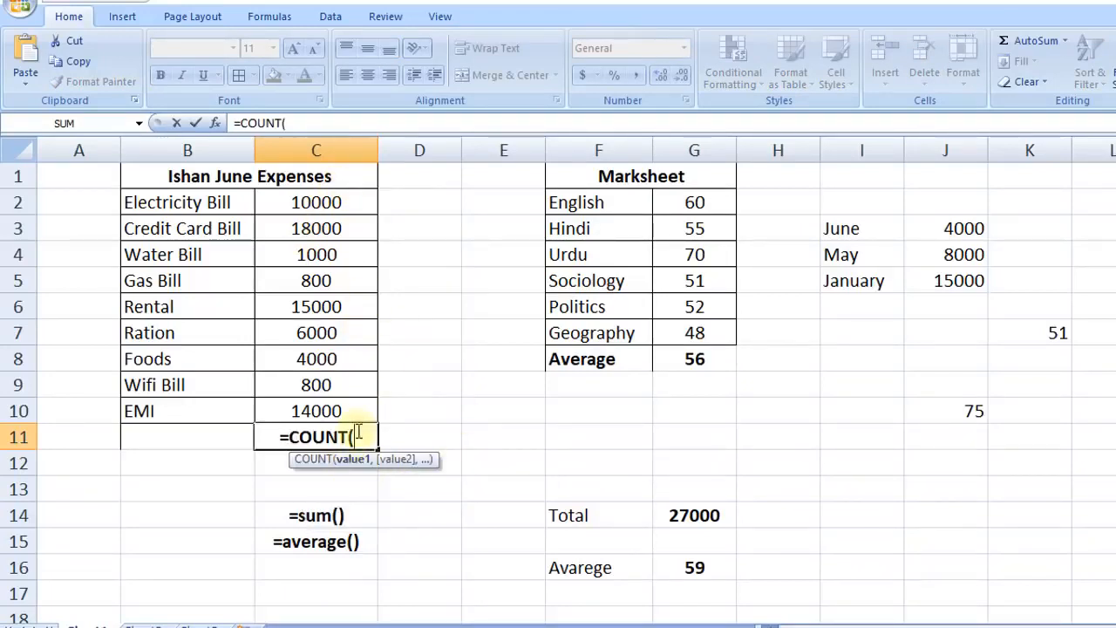
pyautogui.moveTo(343, 202); pyautogui.dragTo(349, 409)
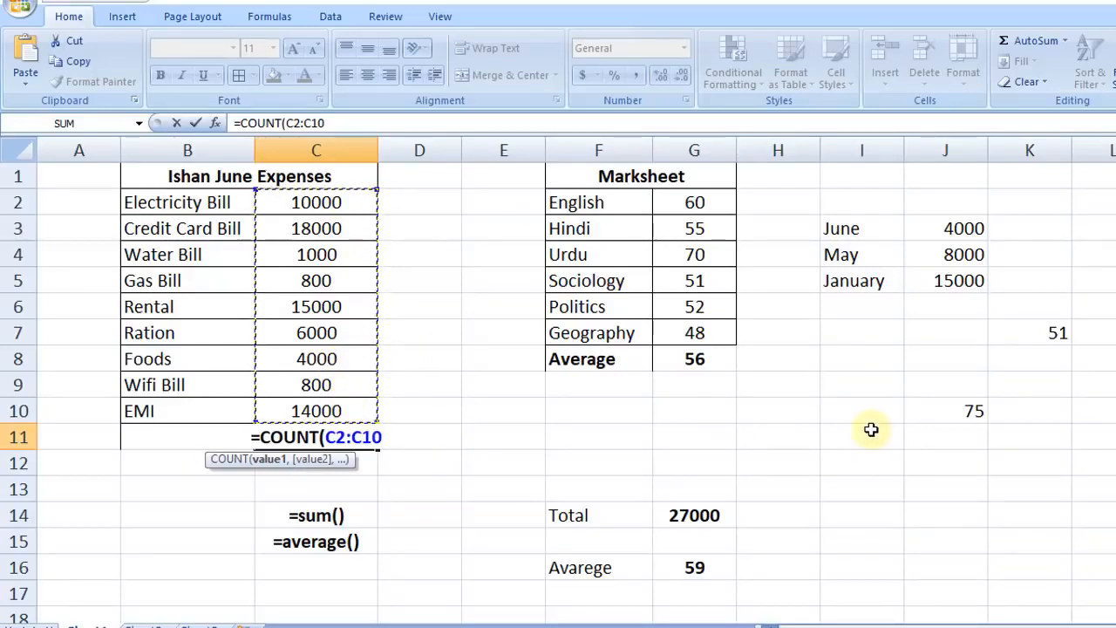
pyautogui.write(')')
pyautogui.press('Return')
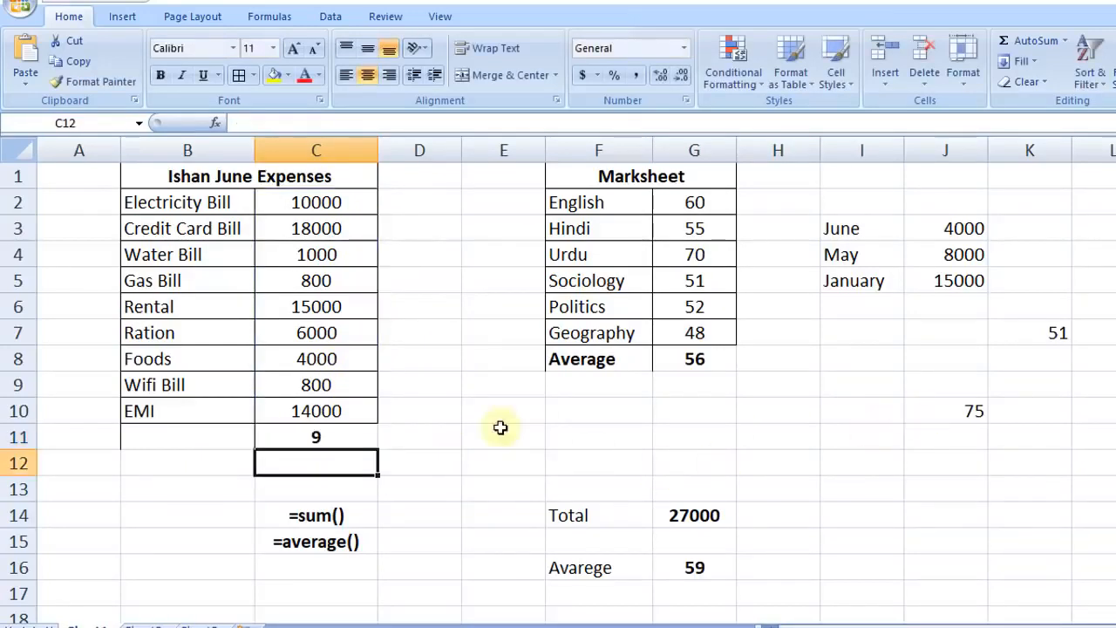
# Enter =count() as bold plain text in C16, below the =average() note.
pyautogui.click(354, 570)
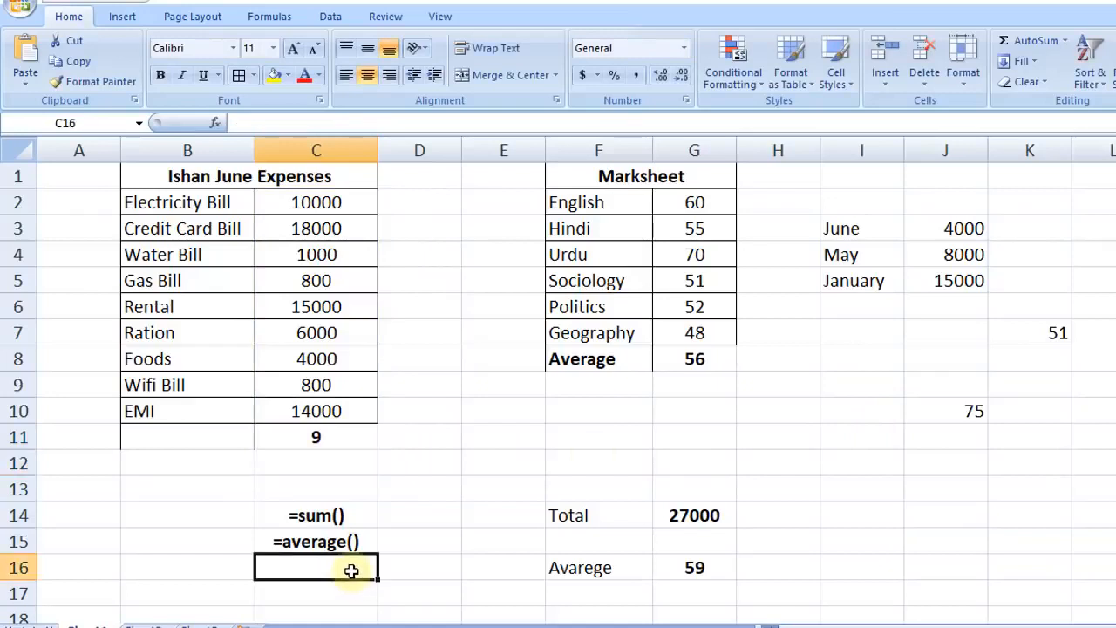
pyautogui.write("'=")
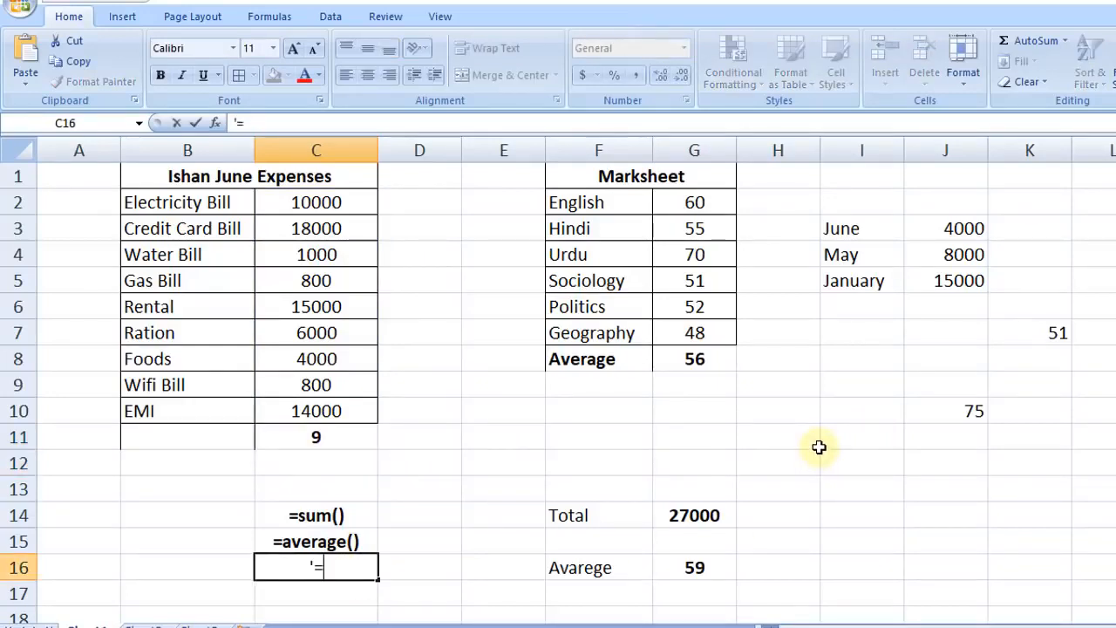
pyautogui.write('count()')
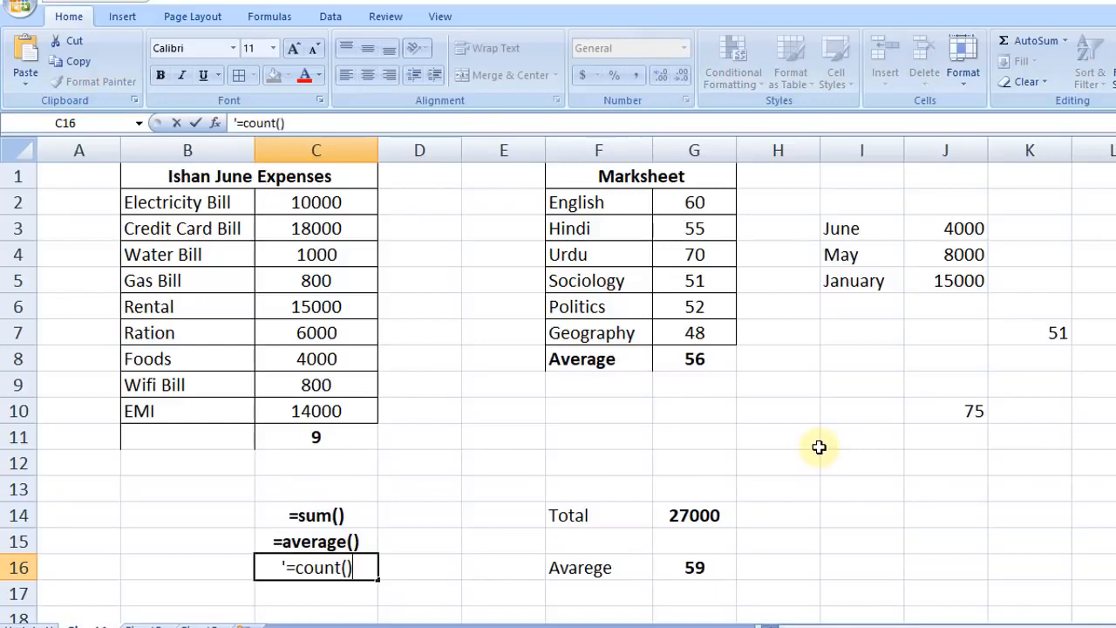
pyautogui.press('Return')
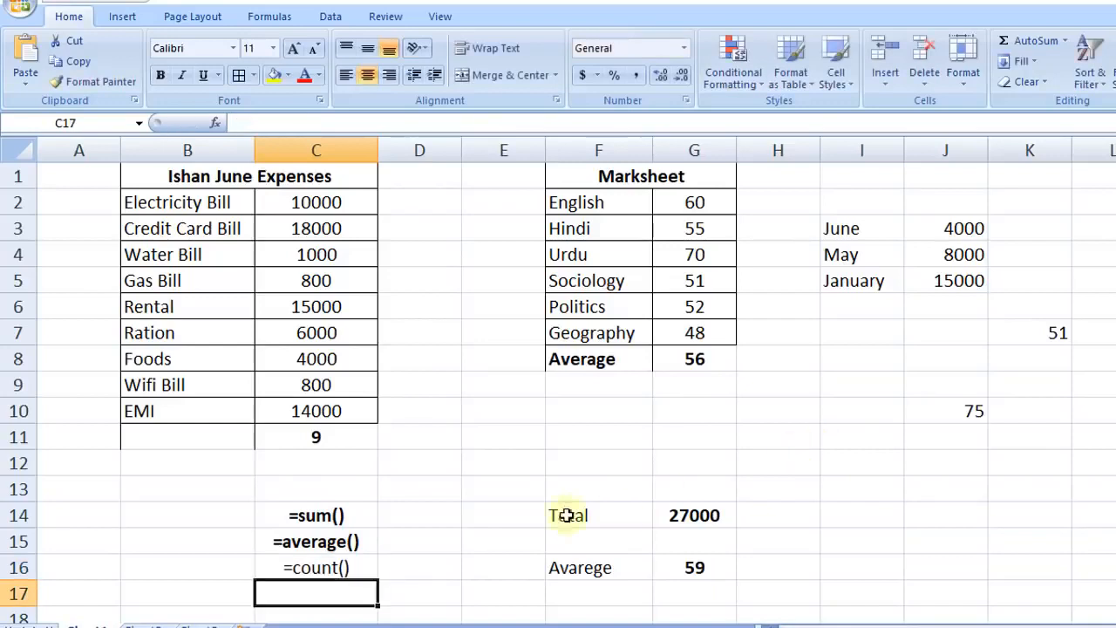
pyautogui.press('Up')
# Clear the count formula from C11 and put the maximum of C2:C10 there with AutoSum's Max function.
pyautogui.click(1065, 42)
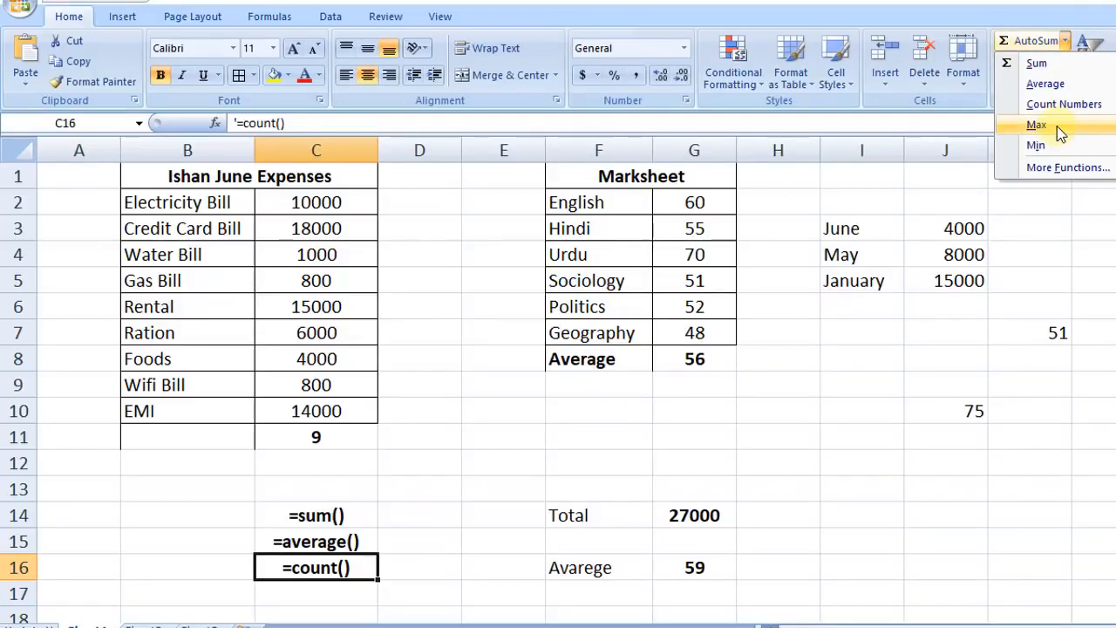
pyautogui.click(350, 436)
pyautogui.click(349, 438)
pyautogui.press('Delete')
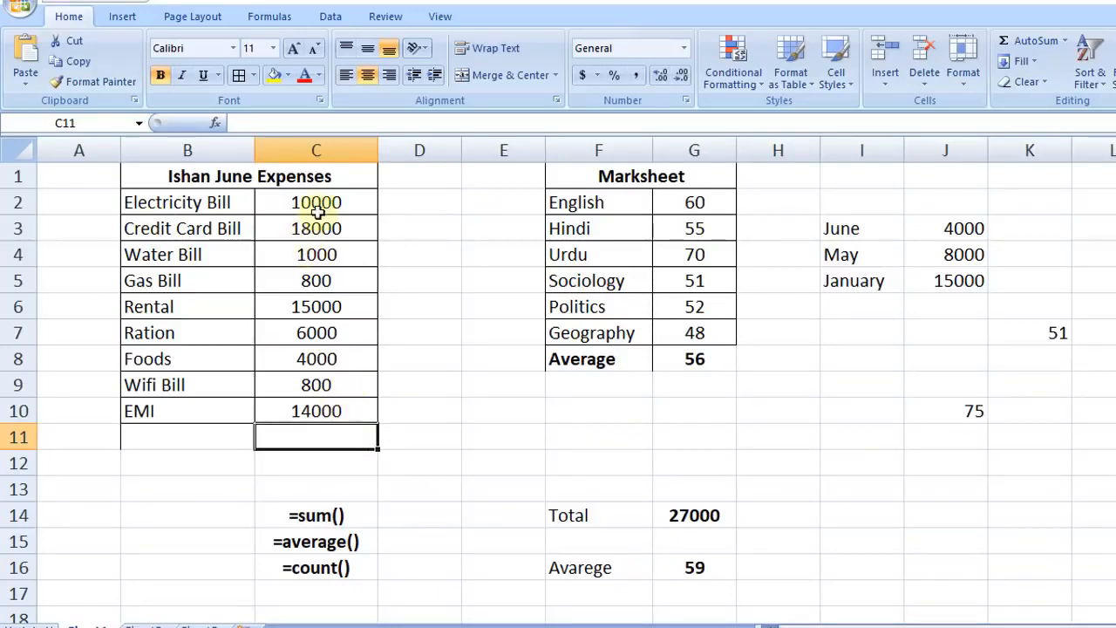
pyautogui.moveTo(325, 203); pyautogui.dragTo(326, 441)
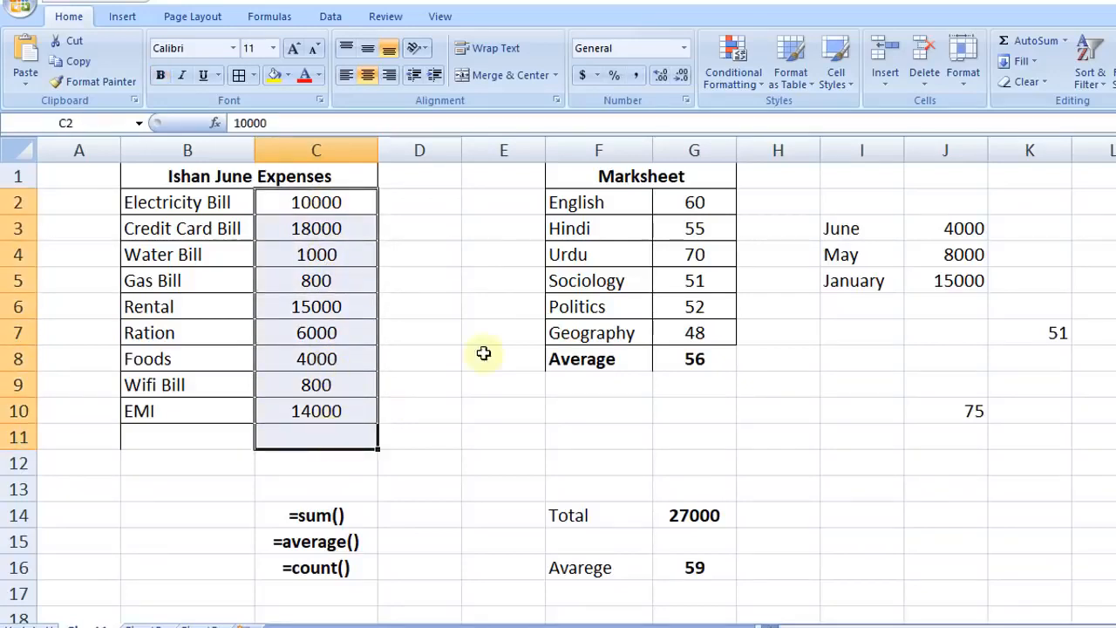
pyautogui.click(1064, 41)
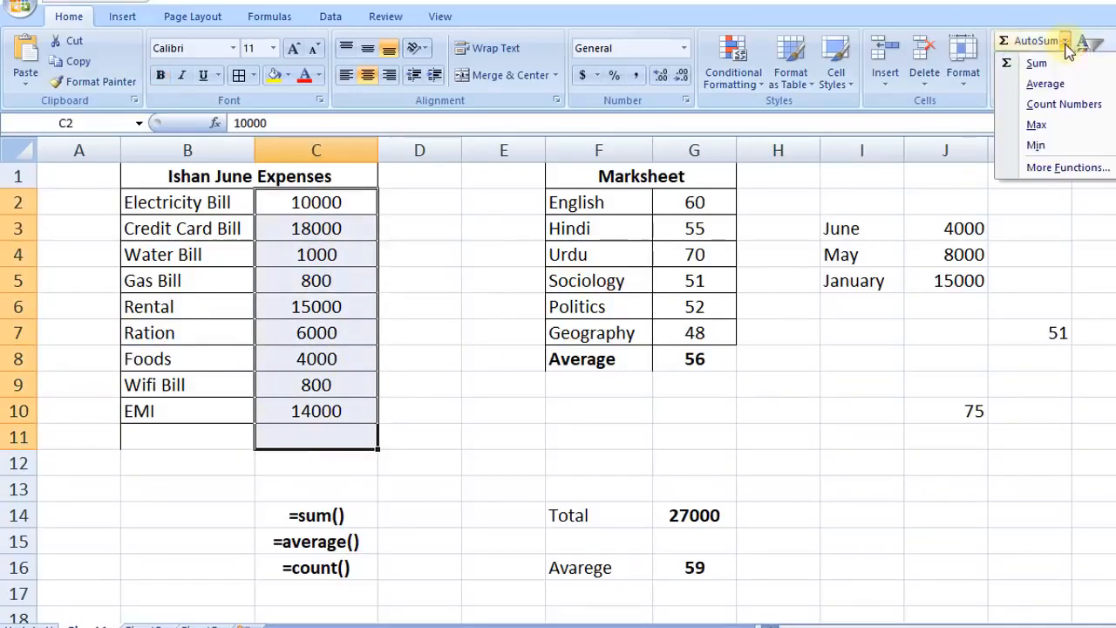
pyautogui.click(1057, 124)
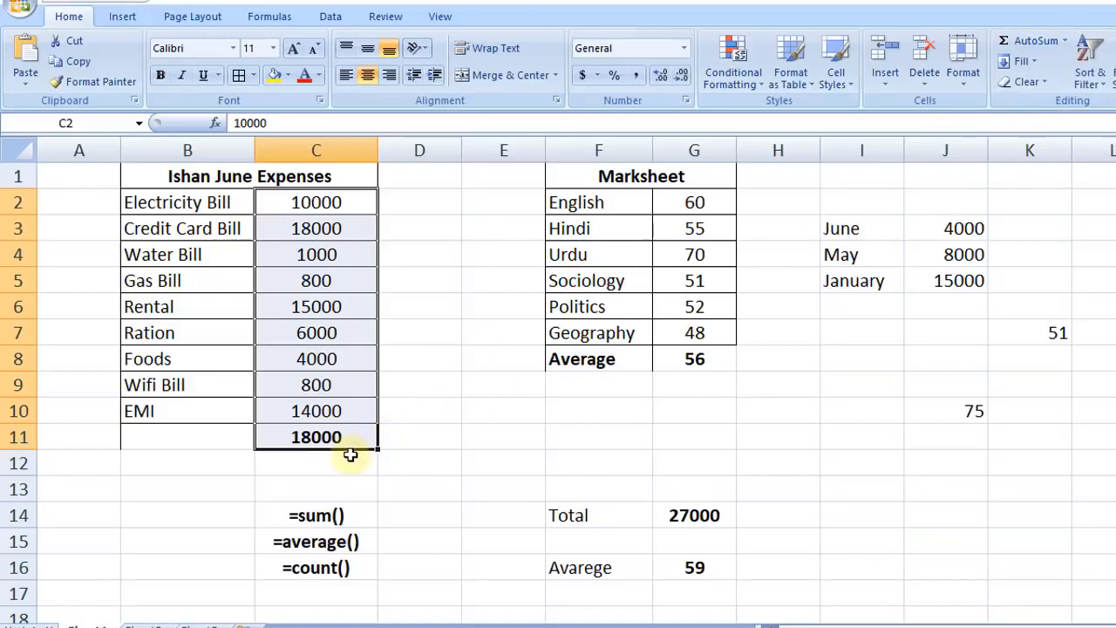
# Replace the AutoSum maximum in C11 with a manually entered =max(C2:C10) formula.
pyautogui.click(351, 437)
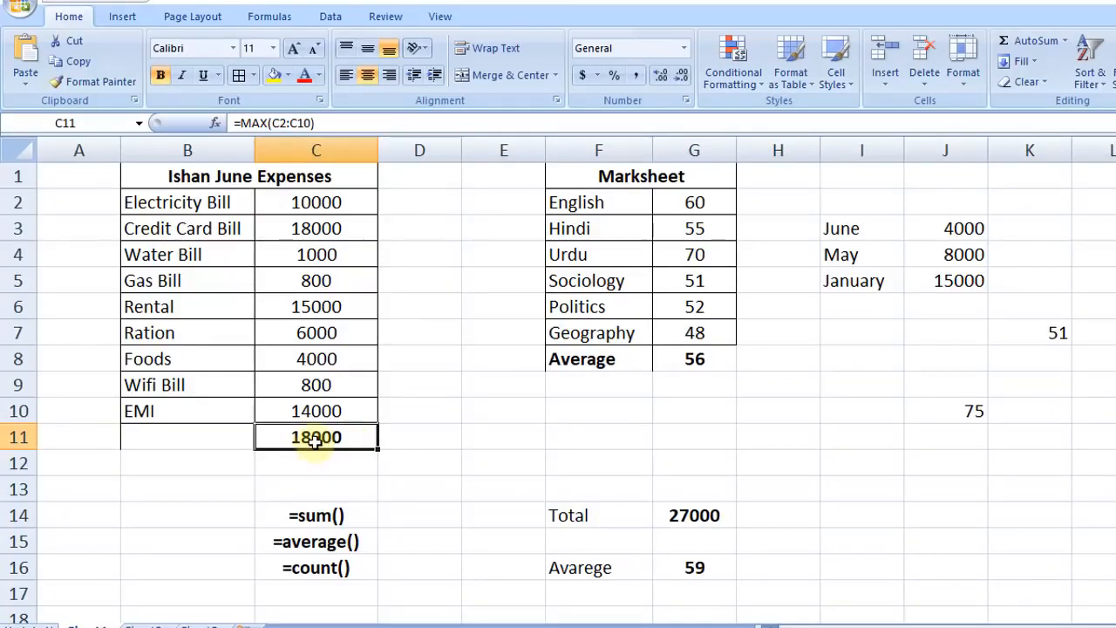
pyautogui.press('Delete')
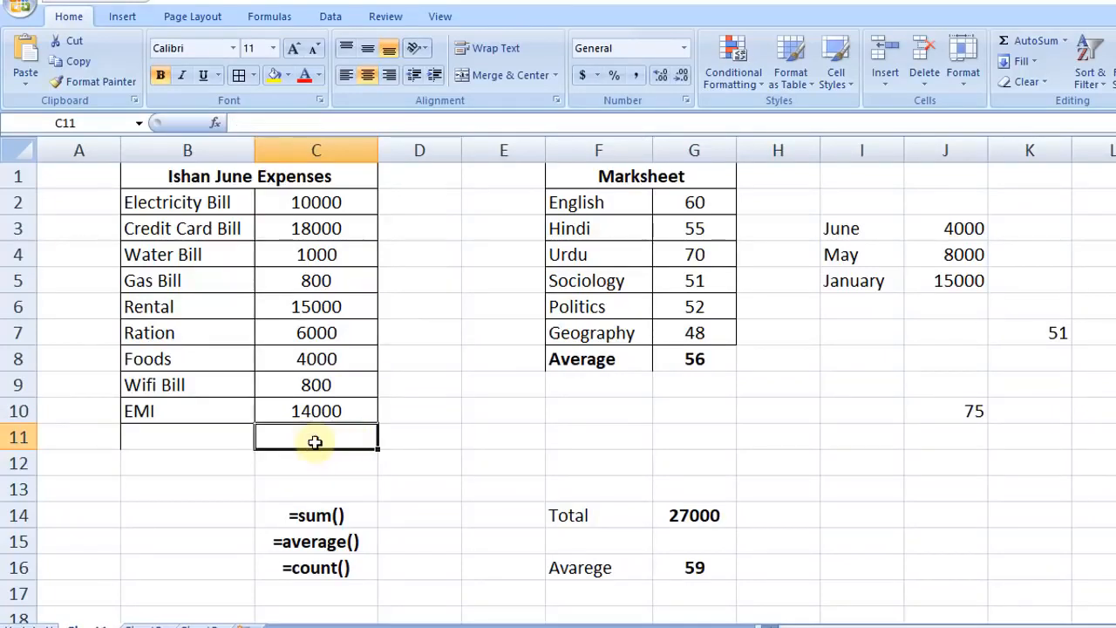
pyautogui.write('=ma')
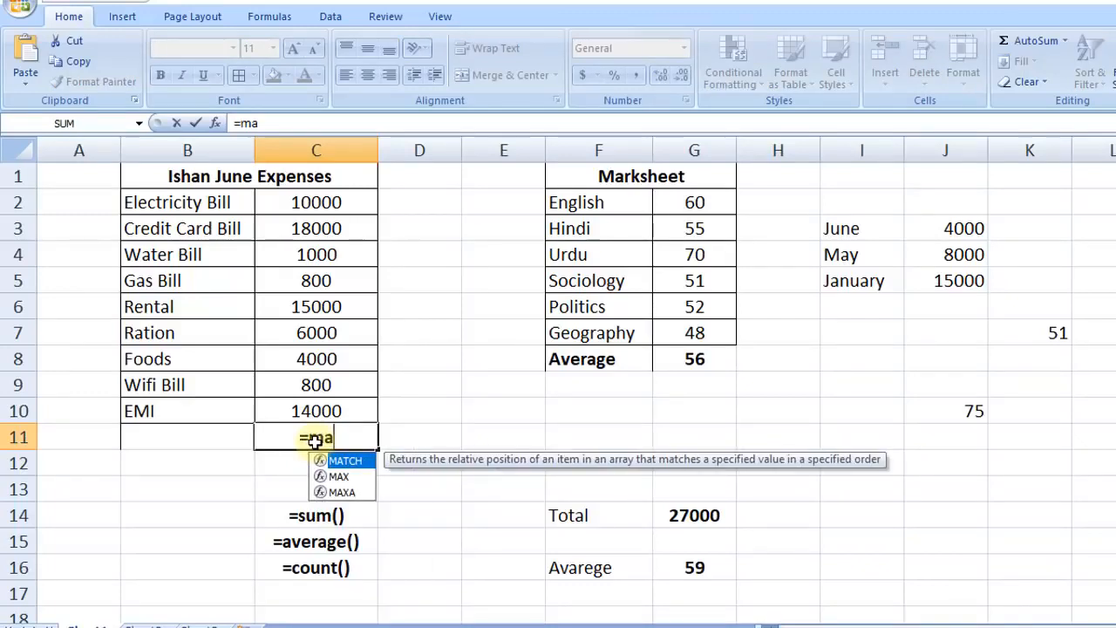
pyautogui.write('x')
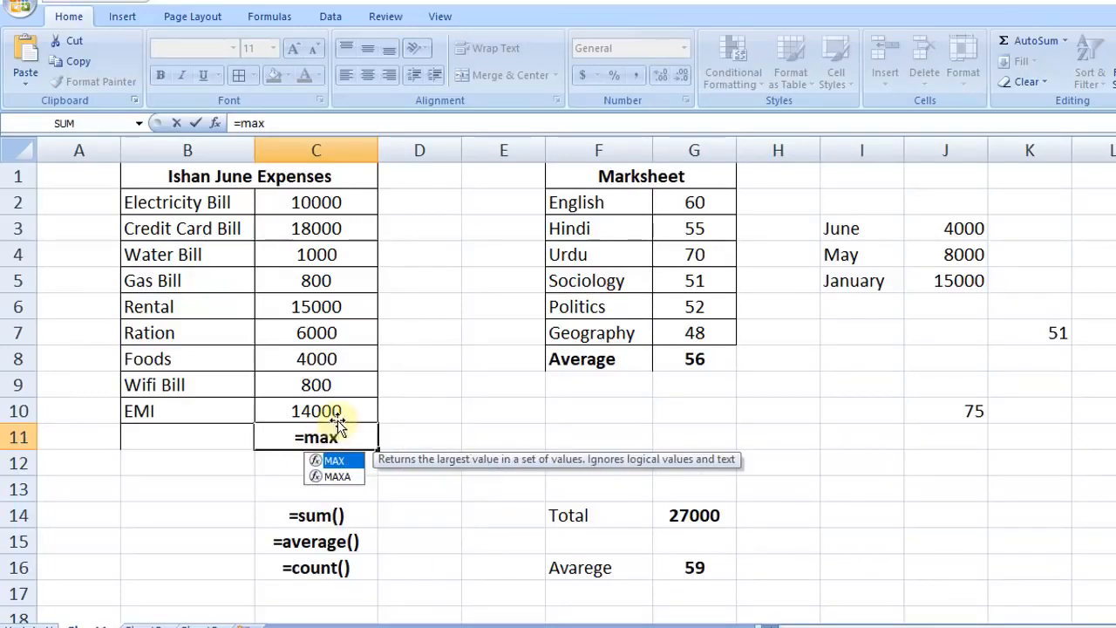
pyautogui.write('(')
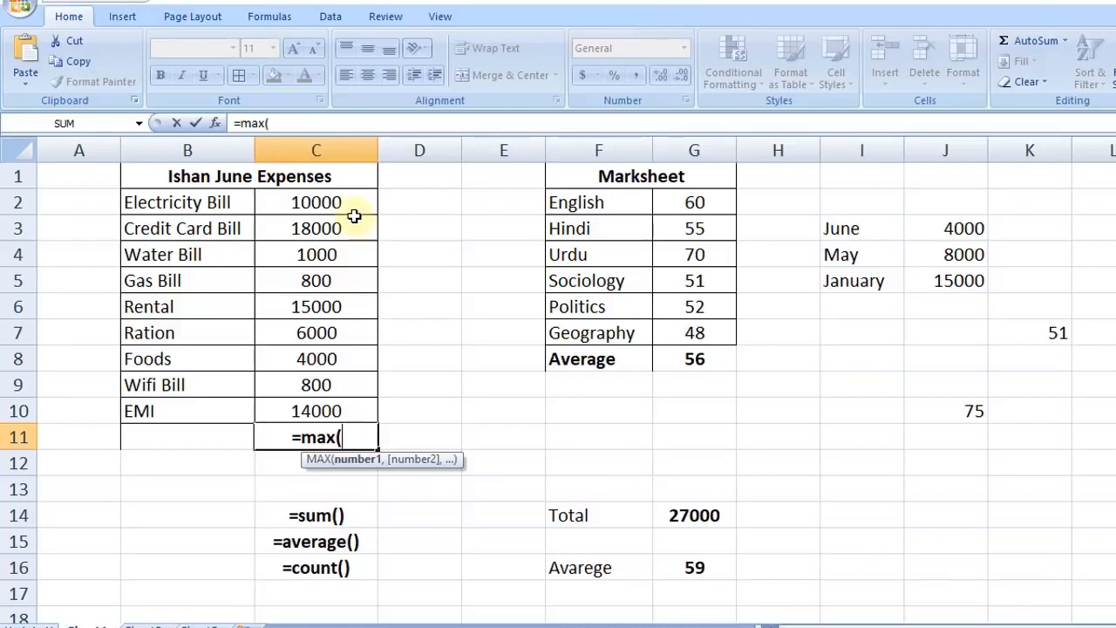
pyautogui.moveTo(355, 206); pyautogui.dragTo(356, 410)
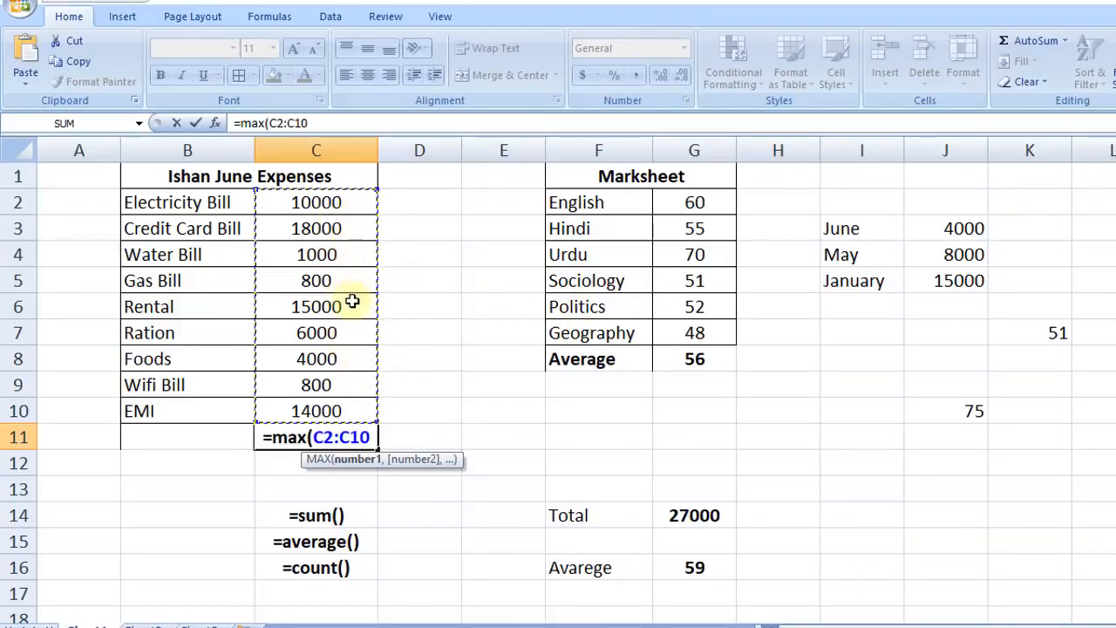
pyautogui.write(')')
pyautogui.press('Return')
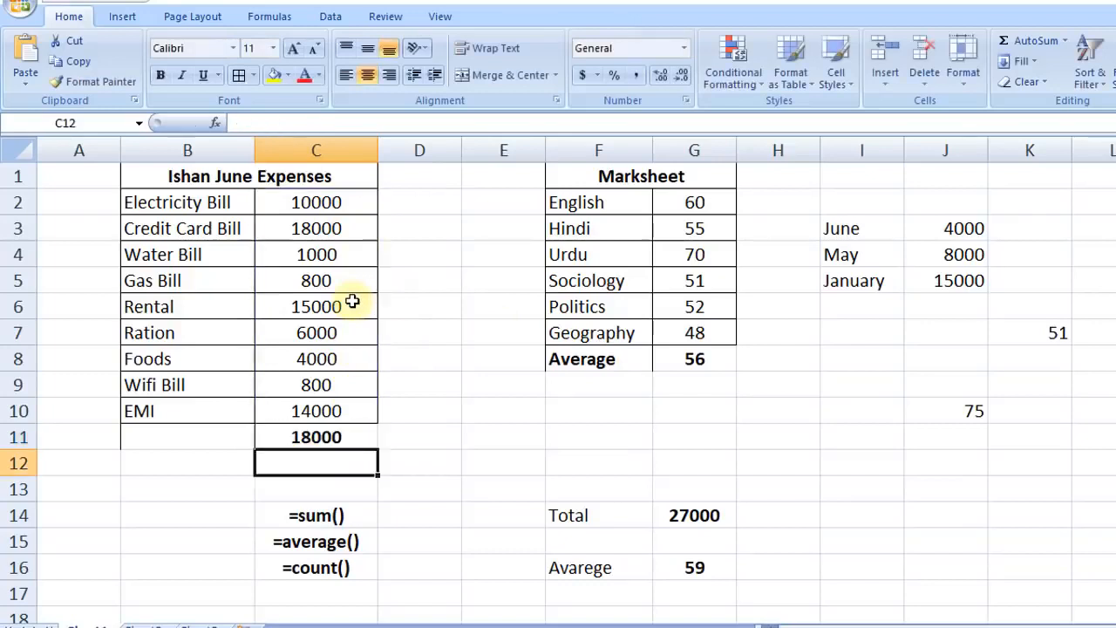
# Clear the maximum formula from C11 and put the minimum of C2:C10 there with AutoSum's Min function.
pyautogui.click(351, 438)
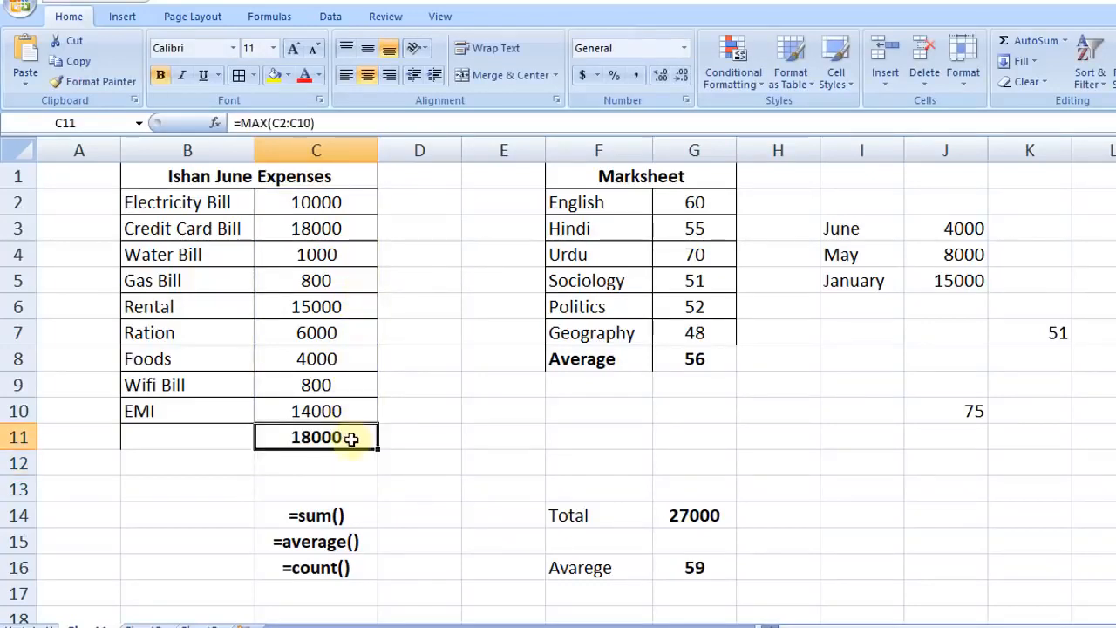
pyautogui.press('Delete')
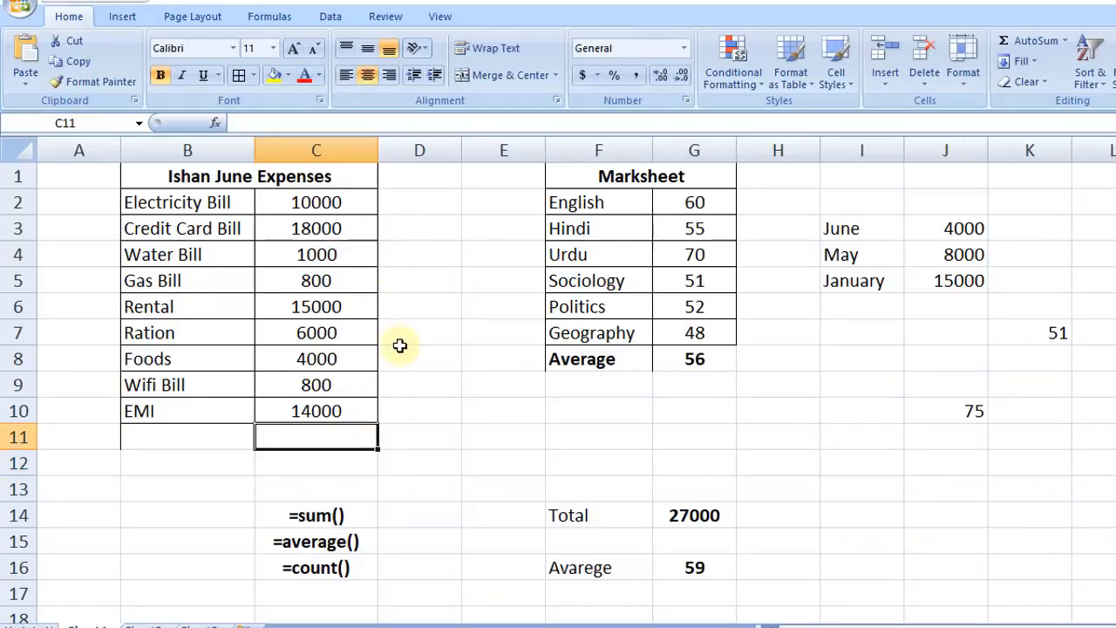
pyautogui.moveTo(349, 204); pyautogui.dragTo(348, 437)
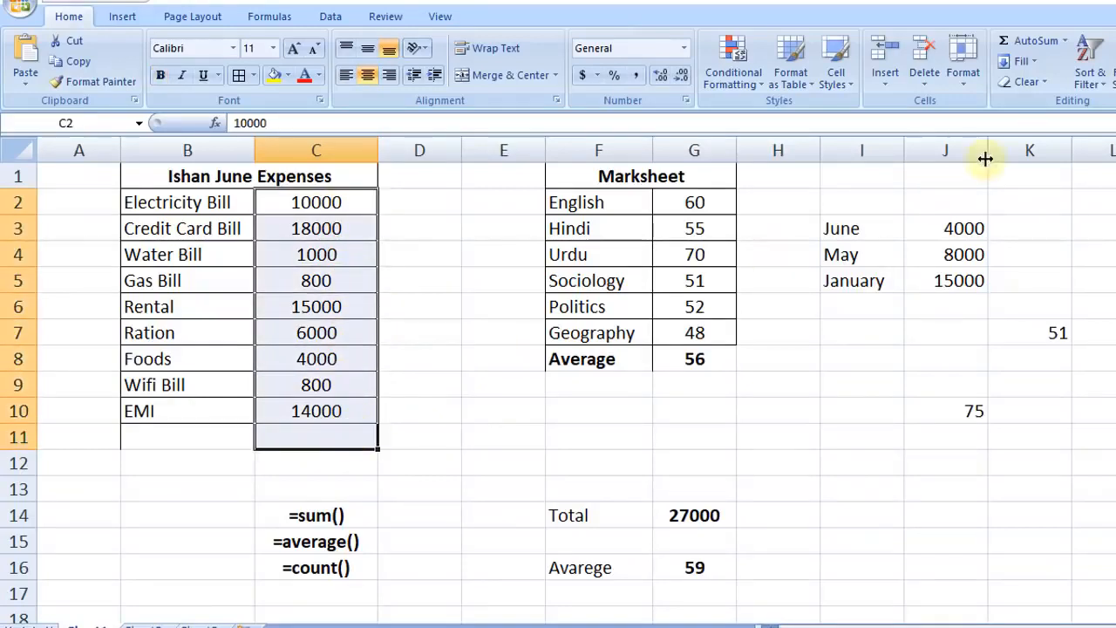
pyautogui.click(1065, 40)
pyautogui.click(1040, 145)
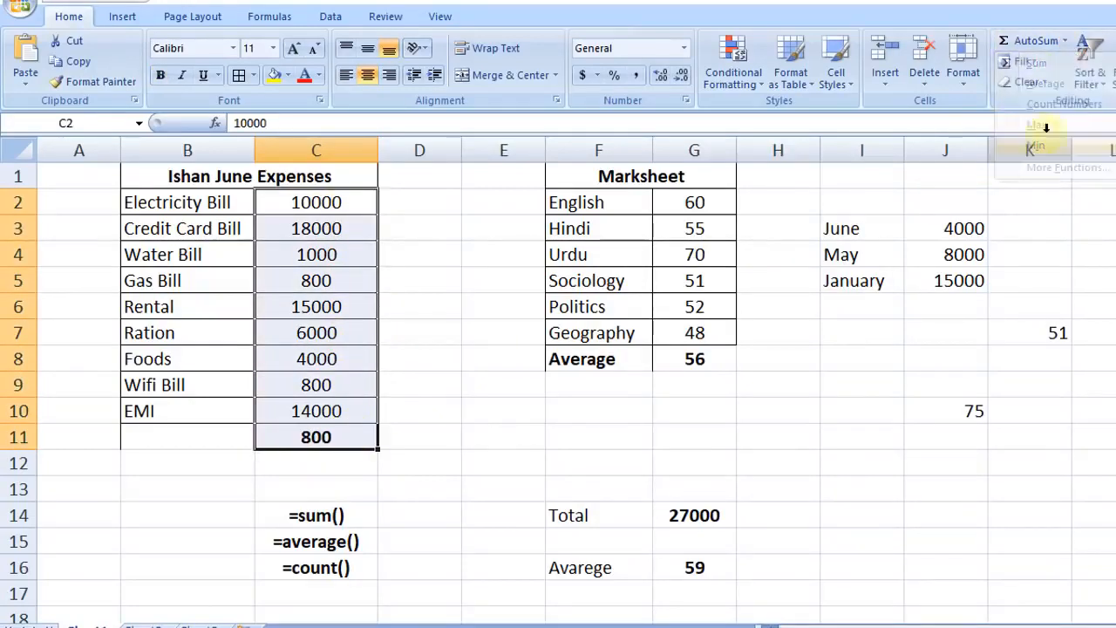
# Replace the AutoSum minimum in C11 with a manually entered =min(C2:C10) formula.
pyautogui.click(334, 437)
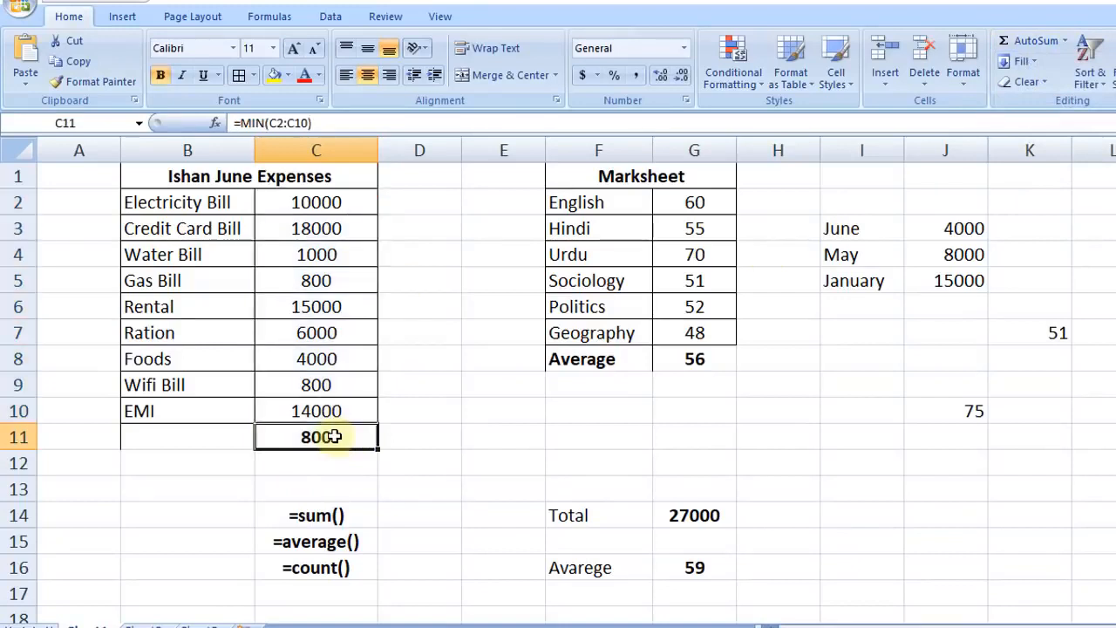
pyautogui.press('Delete')
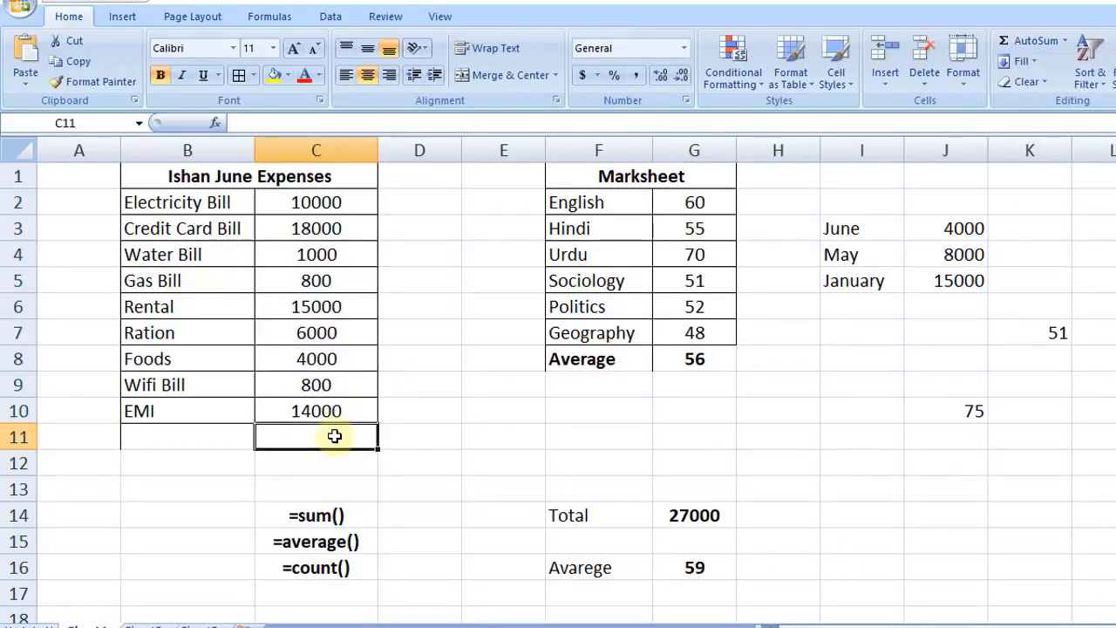
pyautogui.write('=min()')
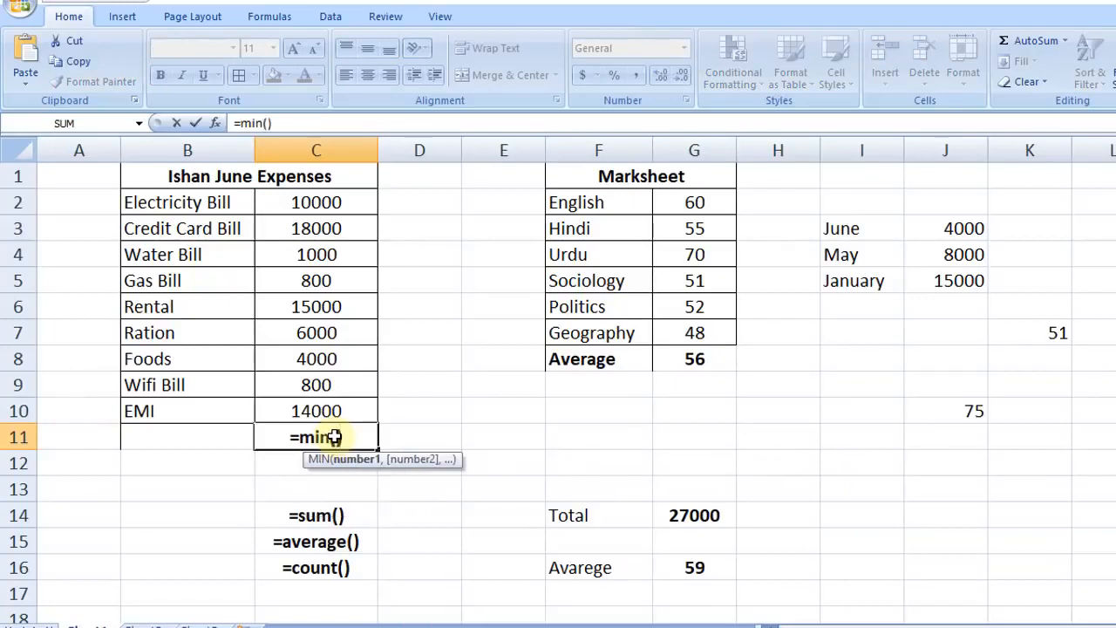
pyautogui.press('BackSpace')
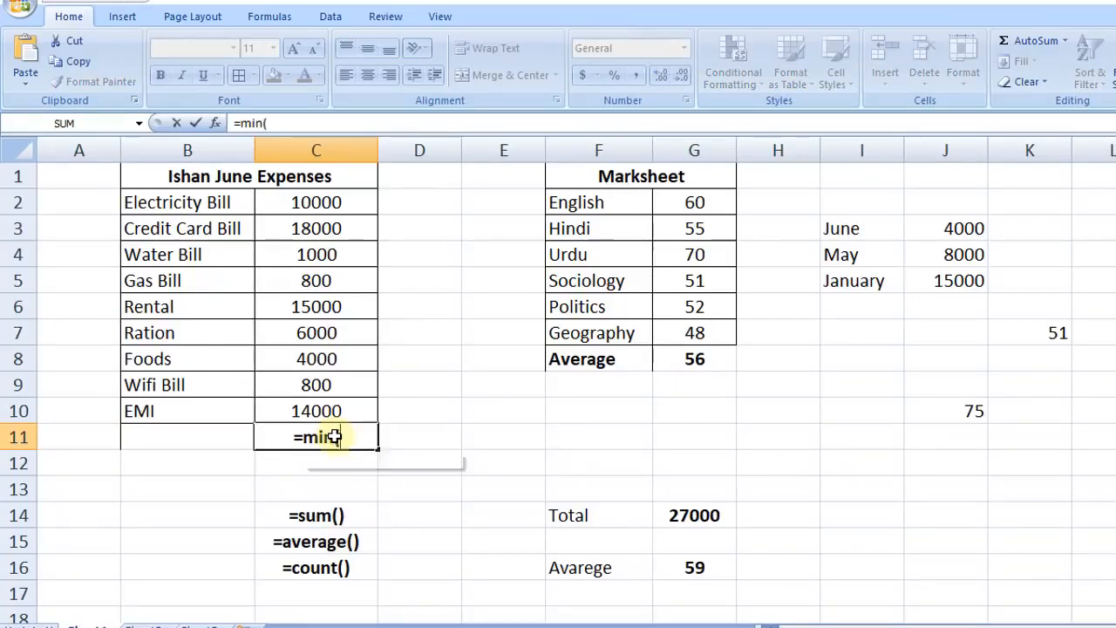
pyautogui.click(338, 207)
pyautogui.moveTo(332, 244); pyautogui.dragTo(326, 410)
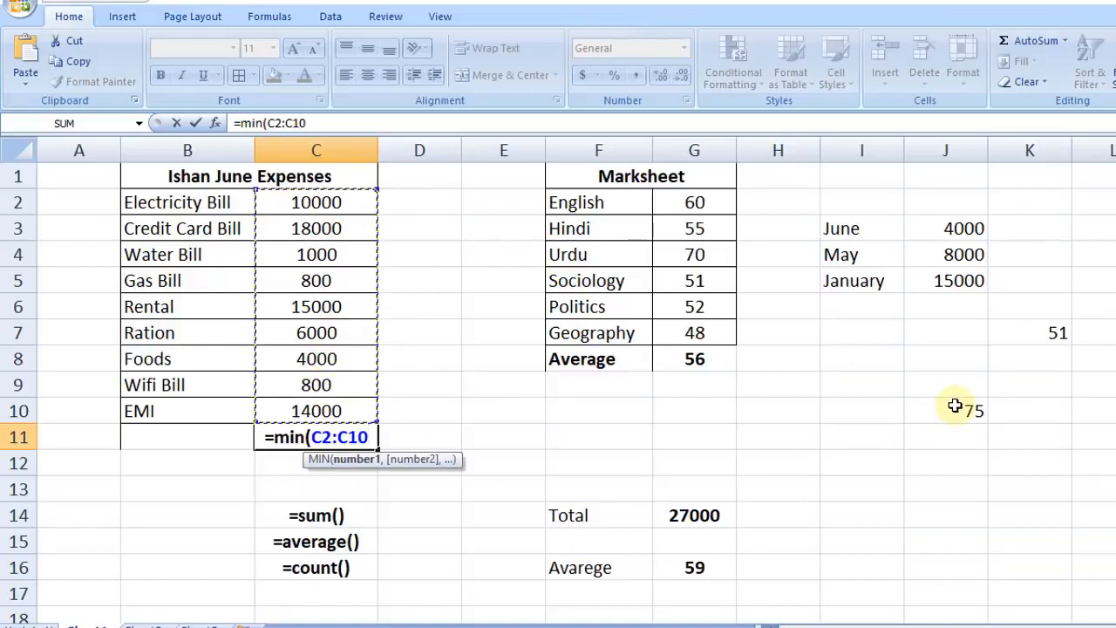
pyautogui.write(')')
pyautogui.press('Return')
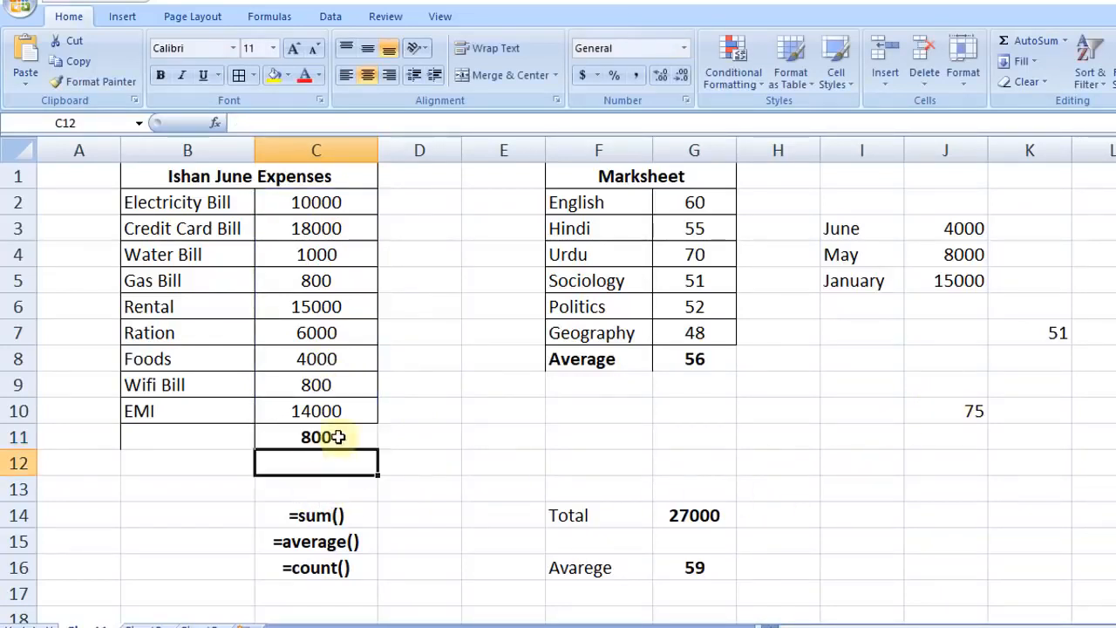
# Enter =max() in B14 and =min() in B15 as plain text, and make both notes bold.
pyautogui.click(182, 515)
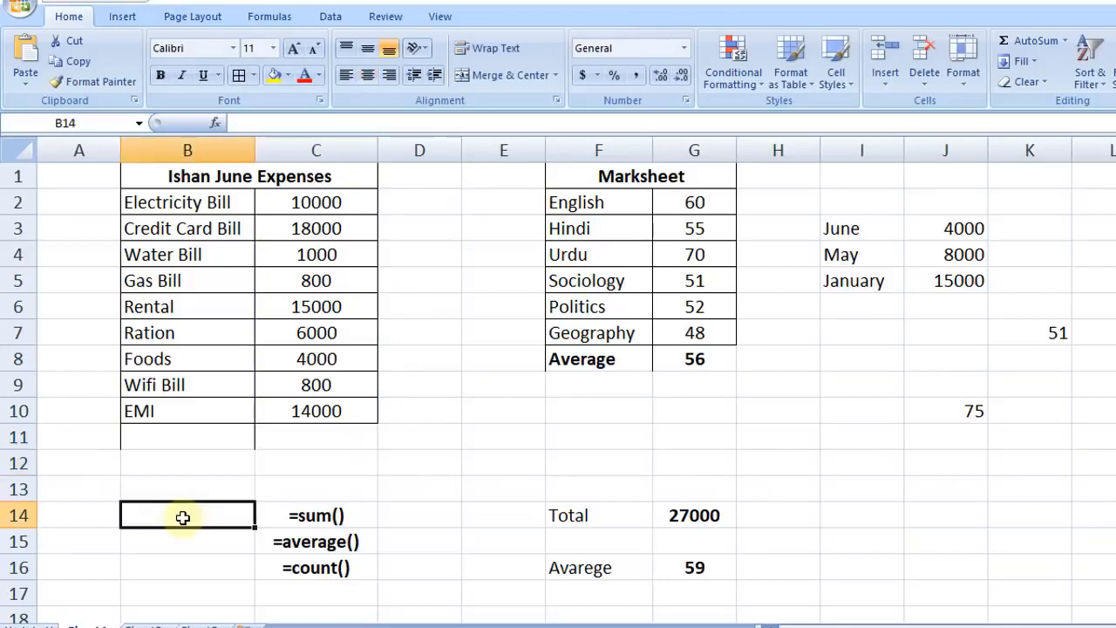
pyautogui.write("'=")
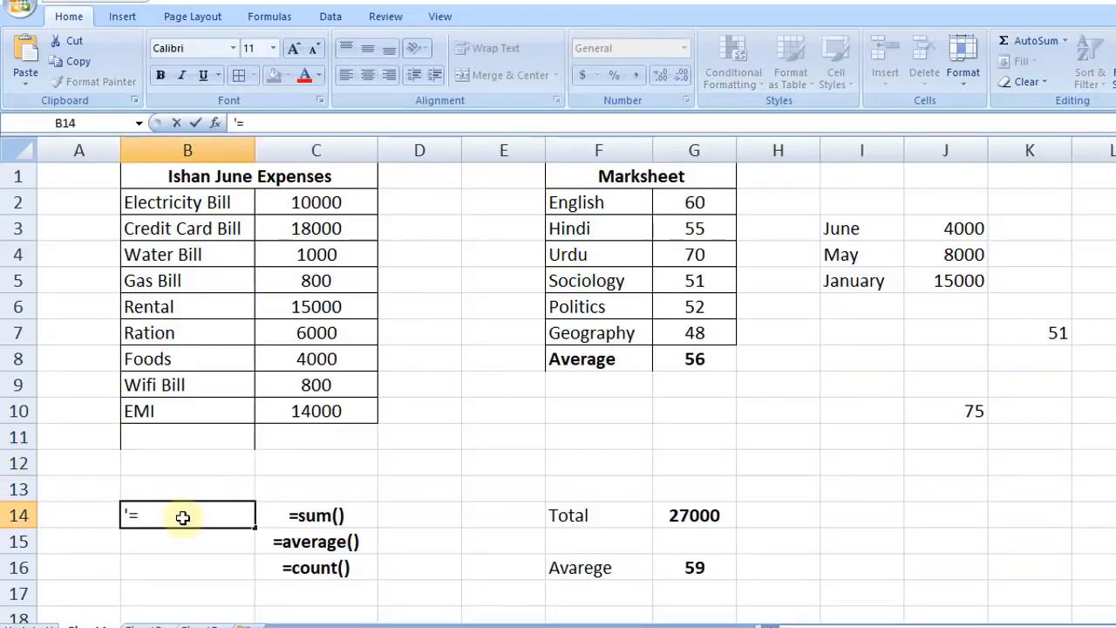
pyautogui.write('max()')
pyautogui.press('Return')
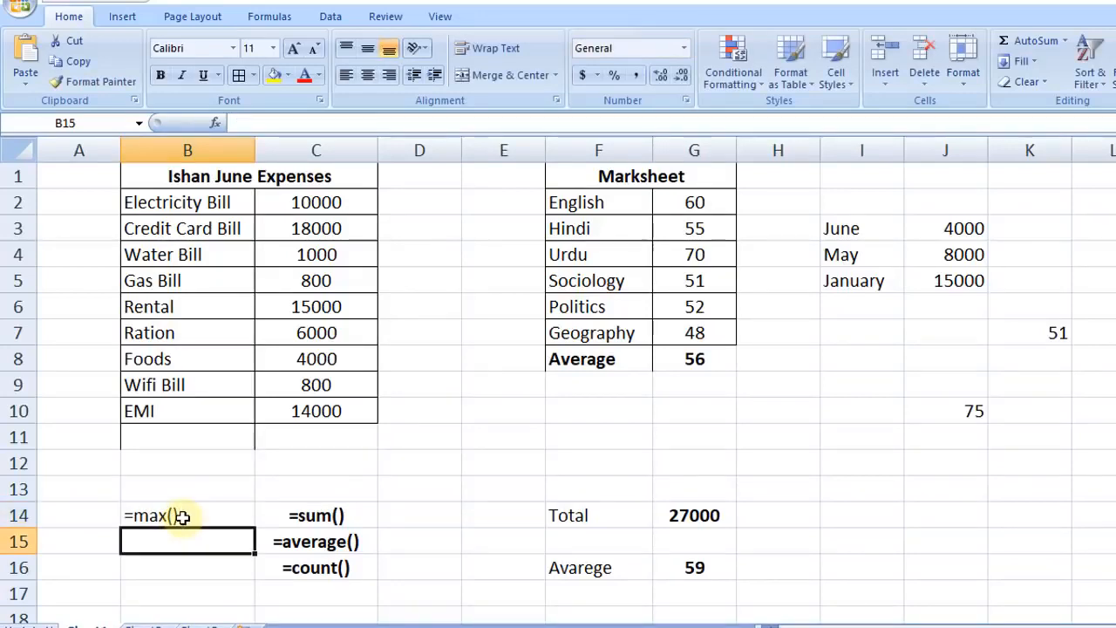
pyautogui.write("'=")
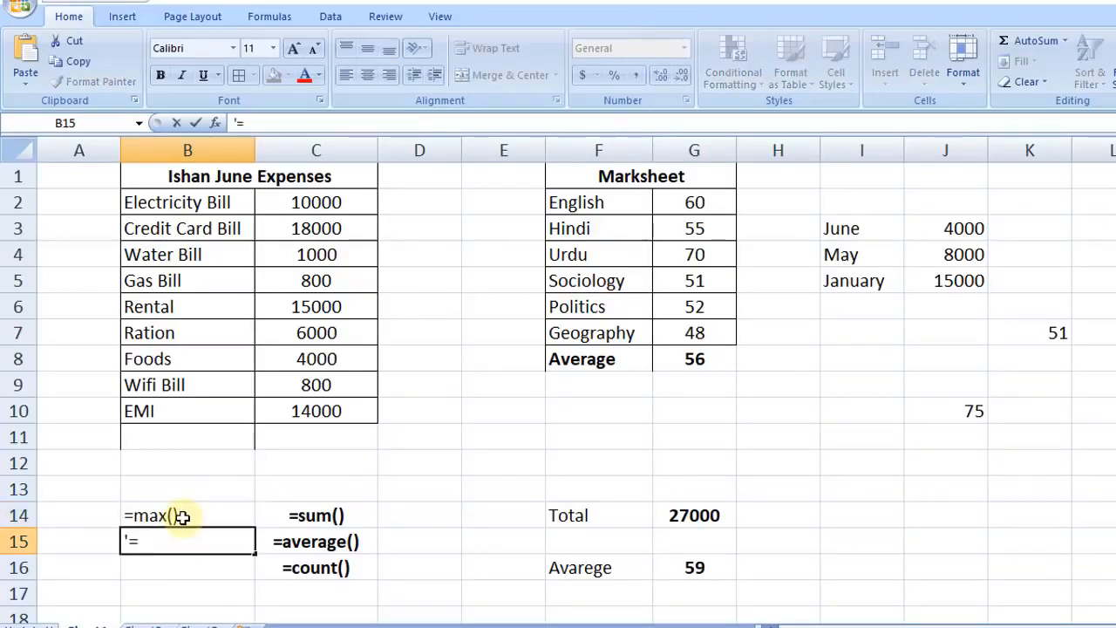
pyautogui.write('min')
pyautogui.press('BackSpace')
pyautogui.write('in')
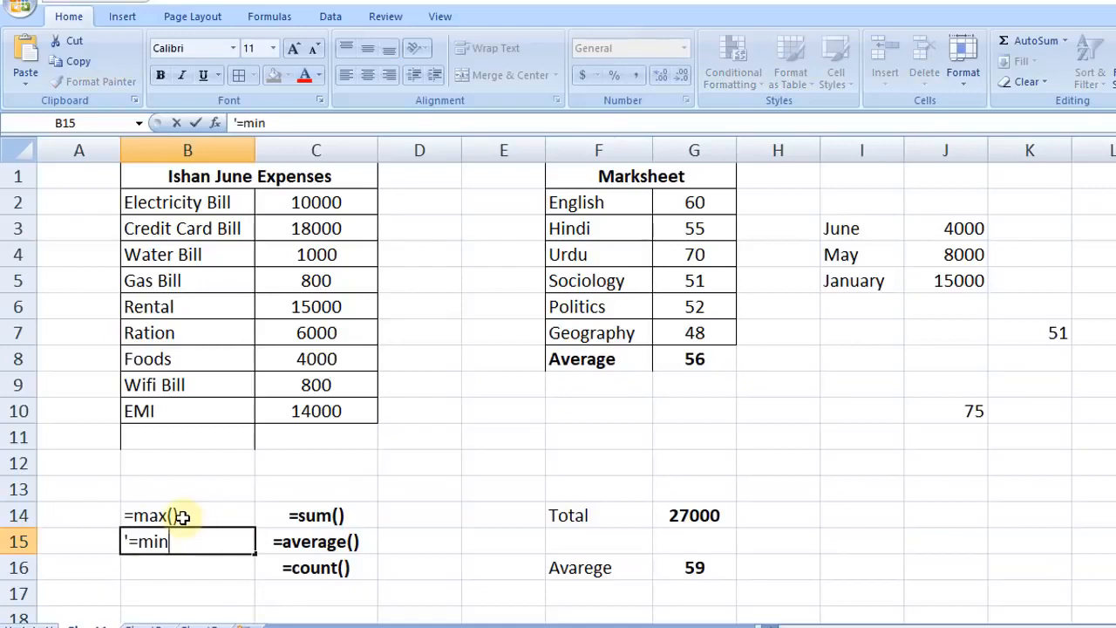
pyautogui.write('()')
pyautogui.press('Return')
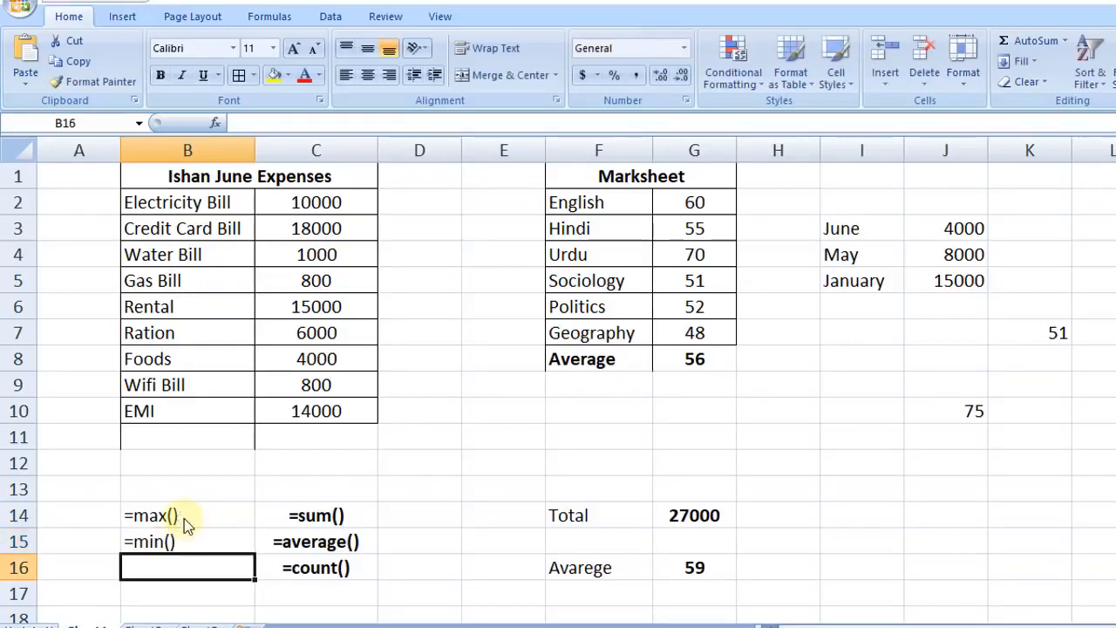
pyautogui.moveTo(187, 516); pyautogui.dragTo(192, 541)
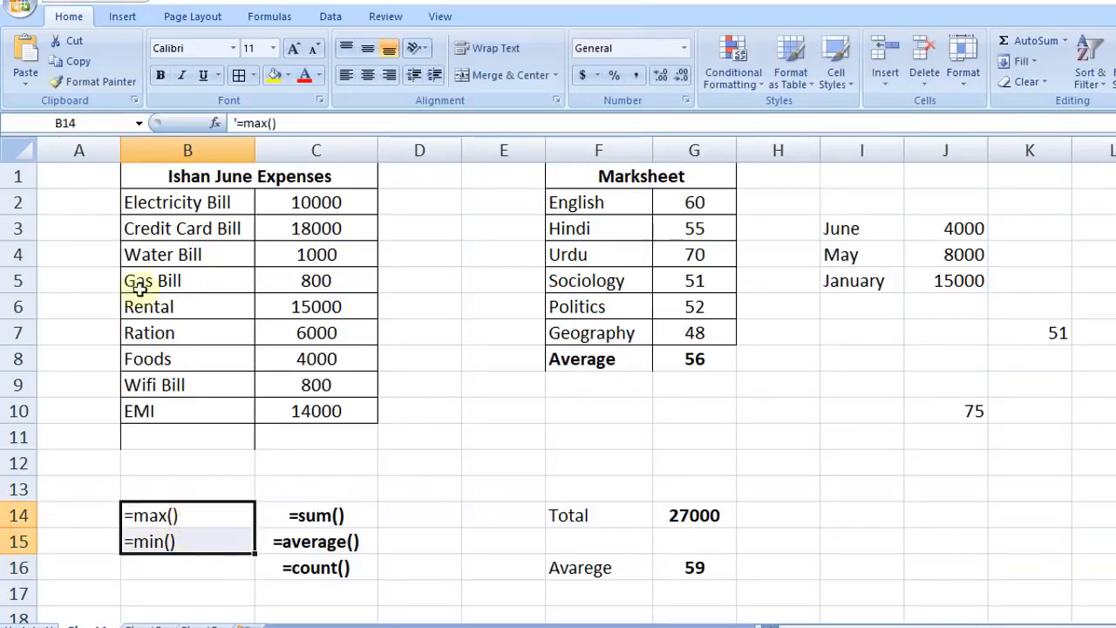
pyautogui.click(161, 75)
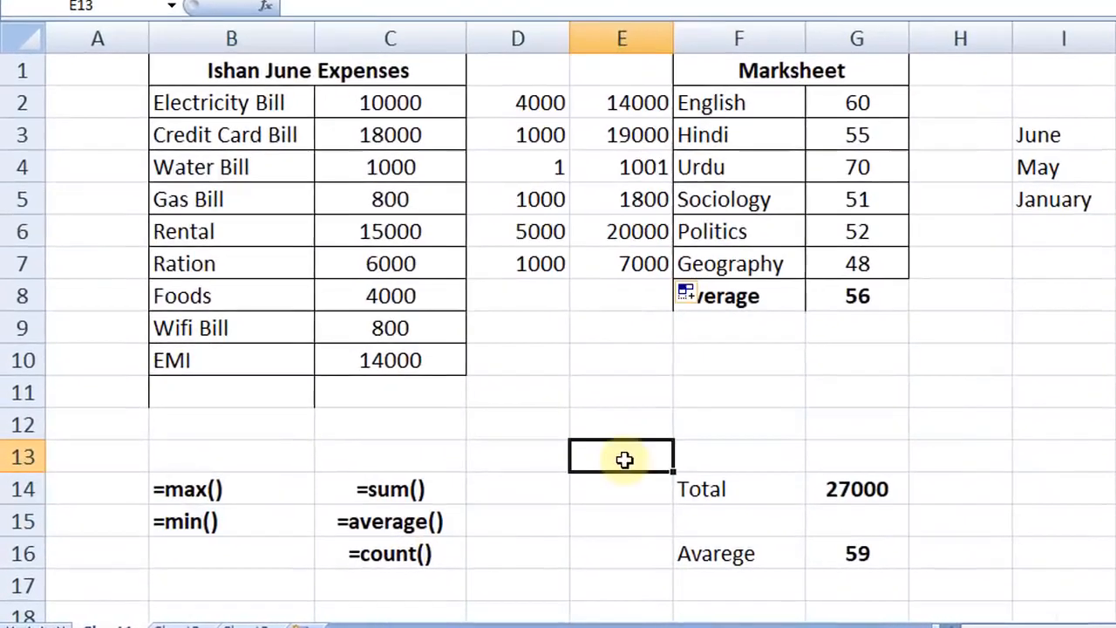
# Select the block of function notes in B14:C16 for review.
pyautogui.click(214, 488)
pyautogui.moveTo(213, 488); pyautogui.dragTo(386, 555)
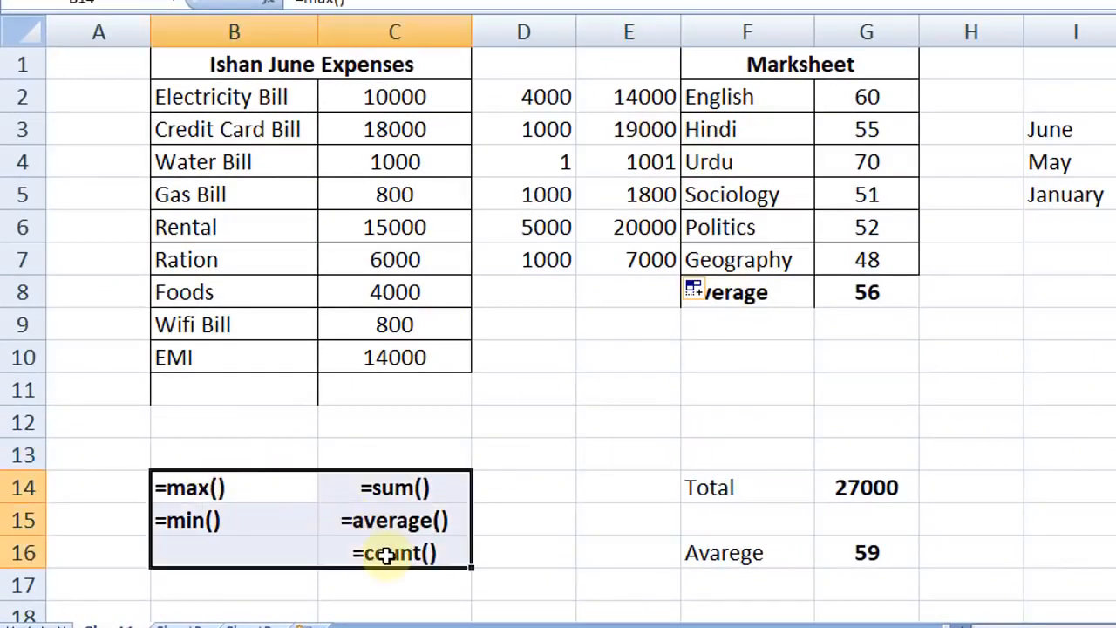